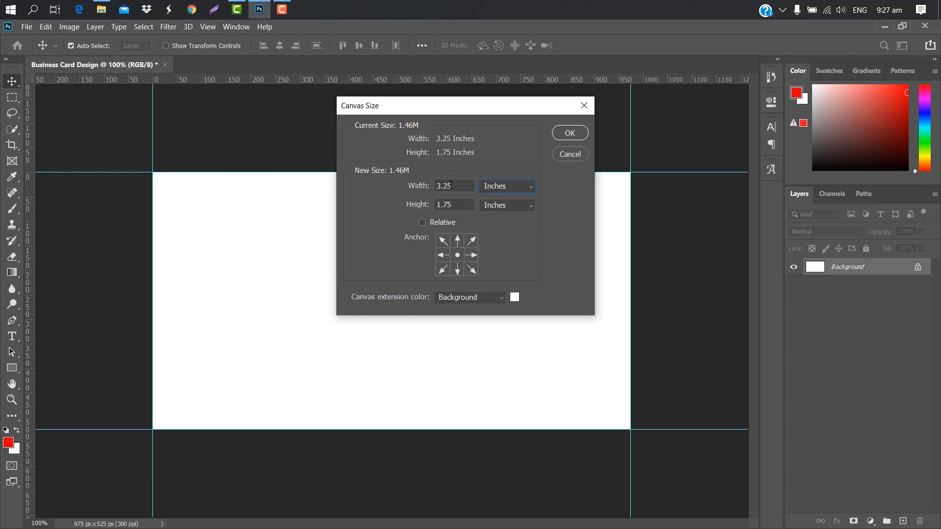
Resize the canvas to 3.5 × 2 inches and place guides along its four edges
{"action": "type", "text": "0"}
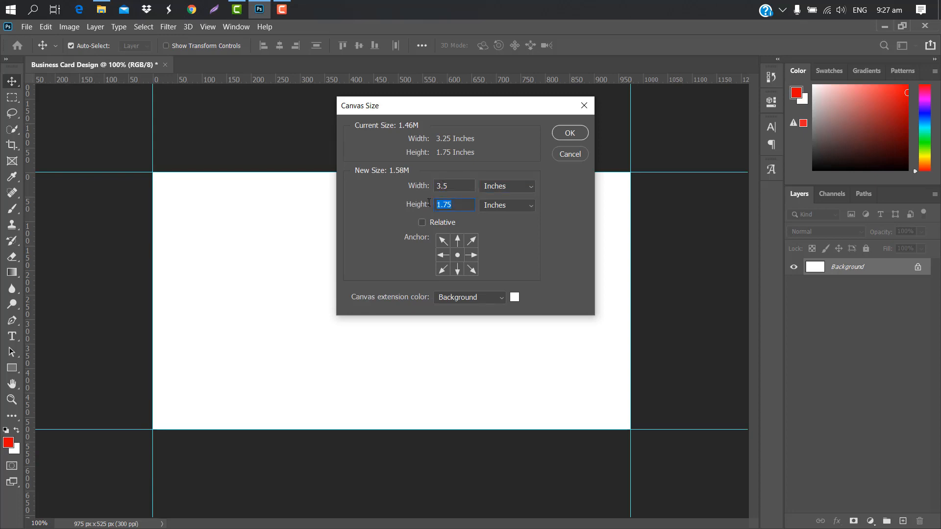
{"action": "left_click", "coordinate": [568, 133]}
{"action": "left_click_drag", "start_coordinate": [388, 80], "coordinate": [394, 154]}
{"action": "left_click_drag", "start_coordinate": [398, 82], "coordinate": [405, 448]}
{"action": "left_click_drag", "start_coordinate": [31, 289], "coordinate": [649, 334]}
{"action": "left_click_drag", "start_coordinate": [28, 295], "coordinate": [135, 275]}
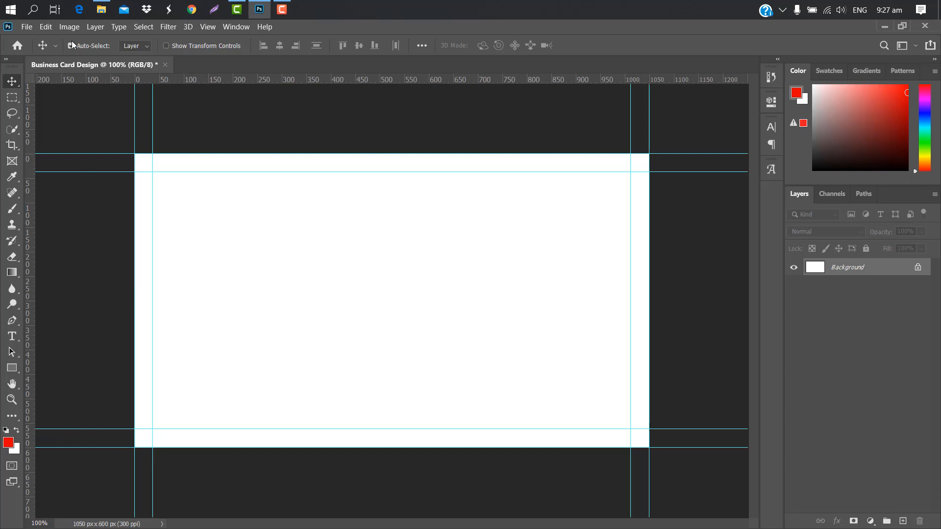
Enlarge the canvas to 3.75 inches wide and 2.25 inches high to leave a margin outside the edge guides
{"action": "left_click", "coordinate": [69, 27]}
{"action": "left_click", "coordinate": [106, 123]}
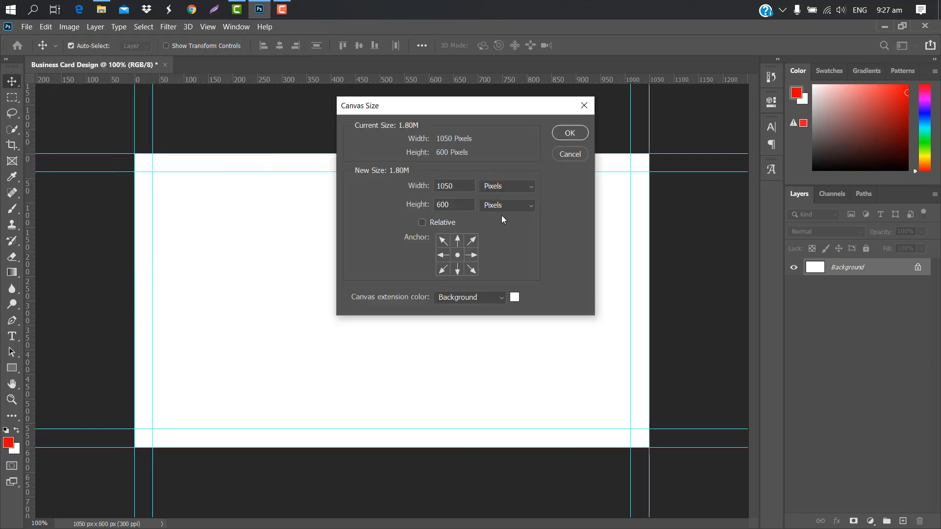
{"action": "left_click", "coordinate": [532, 187]}
{"action": "left_click", "coordinate": [504, 218]}
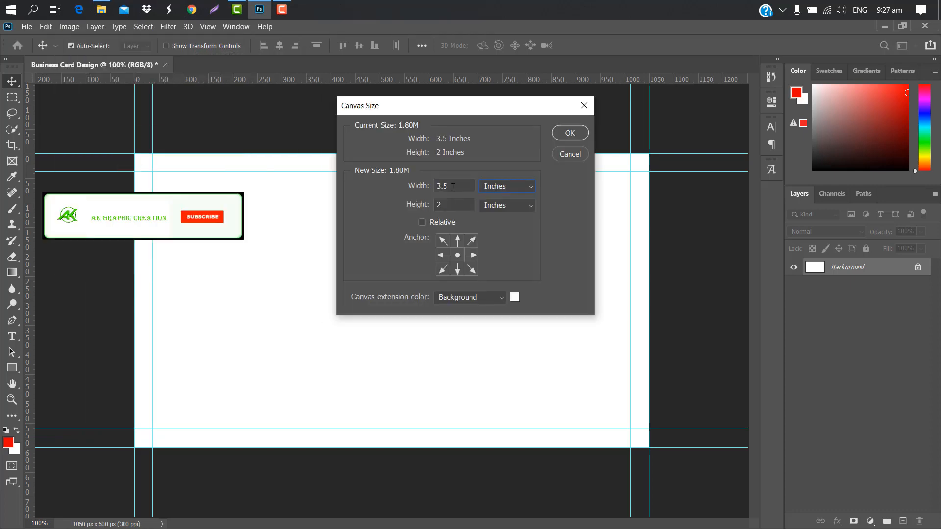
{"action": "left_click", "coordinate": [444, 186]}
{"action": "key", "text": "BackSpace"}
{"action": "type", "text": "75"}
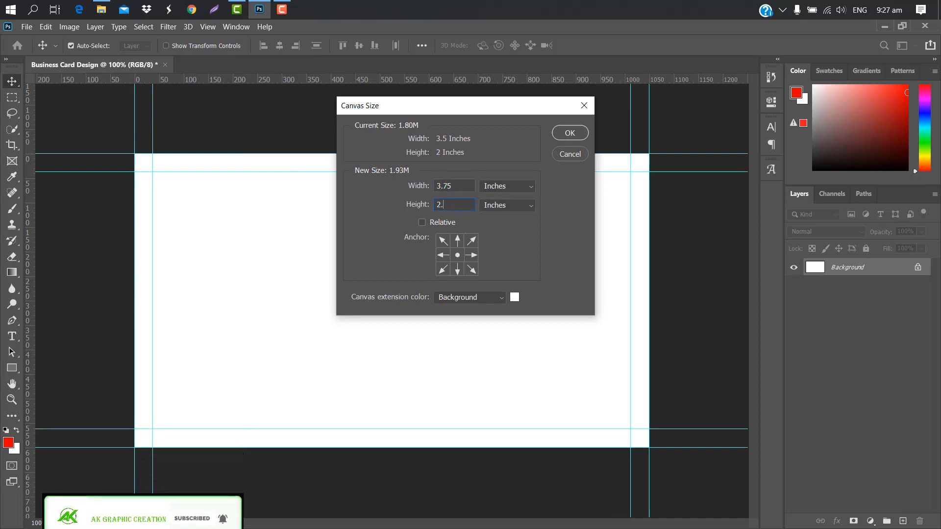
{"action": "type", "text": ".25"}
{"action": "left_click", "coordinate": [570, 133]}
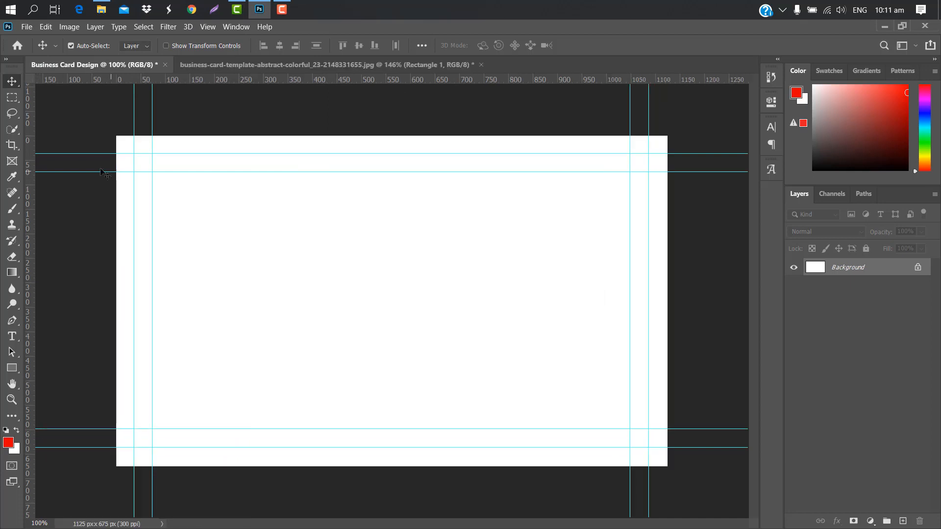
Draw a rectangle about 1210 × 771 px covering the whole canvas and fill it with navy 0d1e38
{"action": "left_click", "coordinate": [10, 369]}
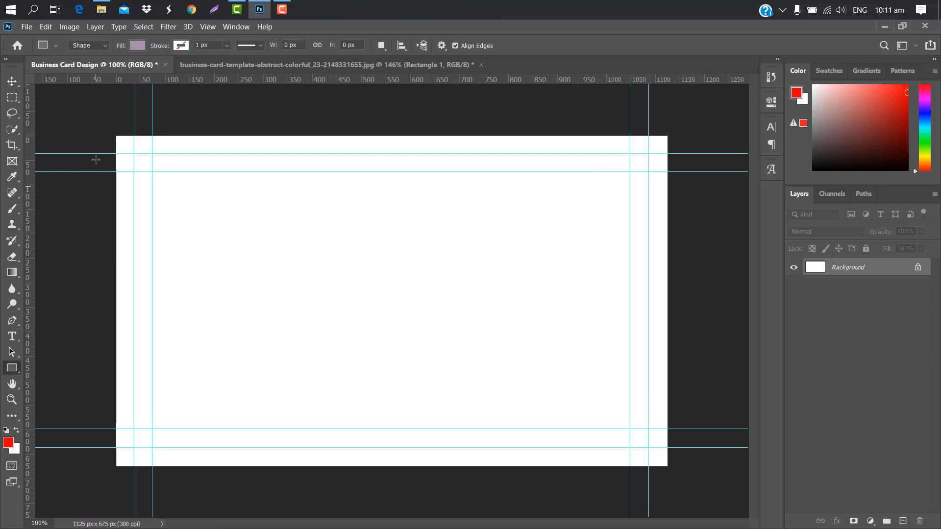
{"action": "left_click_drag", "start_coordinate": [96, 117], "coordinate": [689, 495]}
{"action": "left_click", "coordinate": [742, 97]}
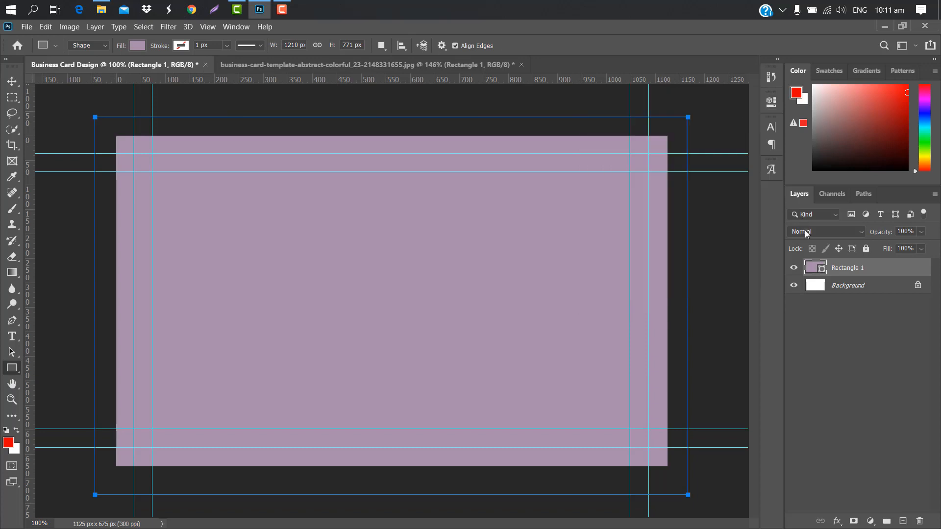
{"action": "double_click", "coordinate": [823, 273]}
{"action": "type", "text": "0d1e38"}
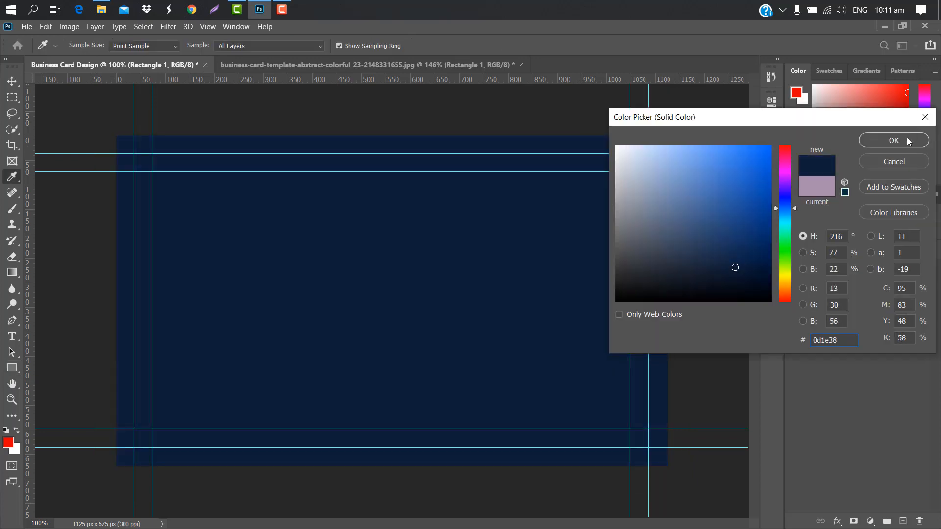
{"action": "left_click", "coordinate": [907, 141]}
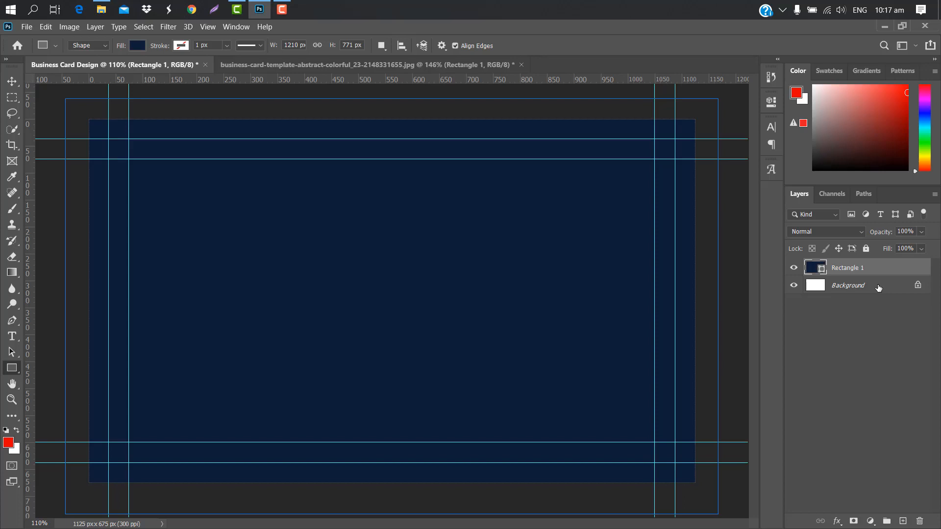
Draw a square of about 437 px with slightly rounded corners on a layer just above the Background
{"action": "left_click", "coordinate": [878, 288]}
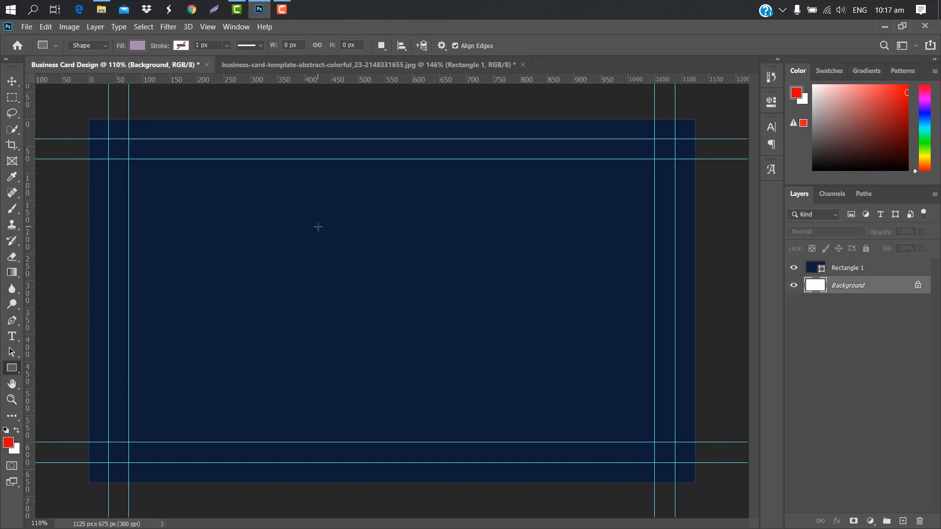
{"action": "left_click_drag", "start_coordinate": [318, 227], "coordinate": [554, 462]}
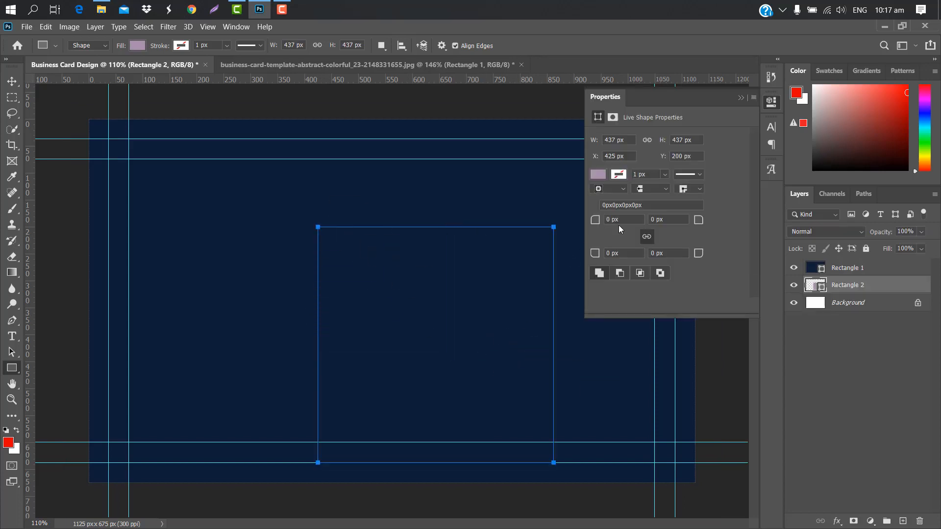
{"action": "left_click", "coordinate": [747, 96]}
Move the rounded square to the card's vertical centre and rotate it 45 degrees into a diamond
{"action": "key", "text": "ctrl+t"}
{"action": "left_click_drag", "start_coordinate": [463, 363], "coordinate": [445, 318]}
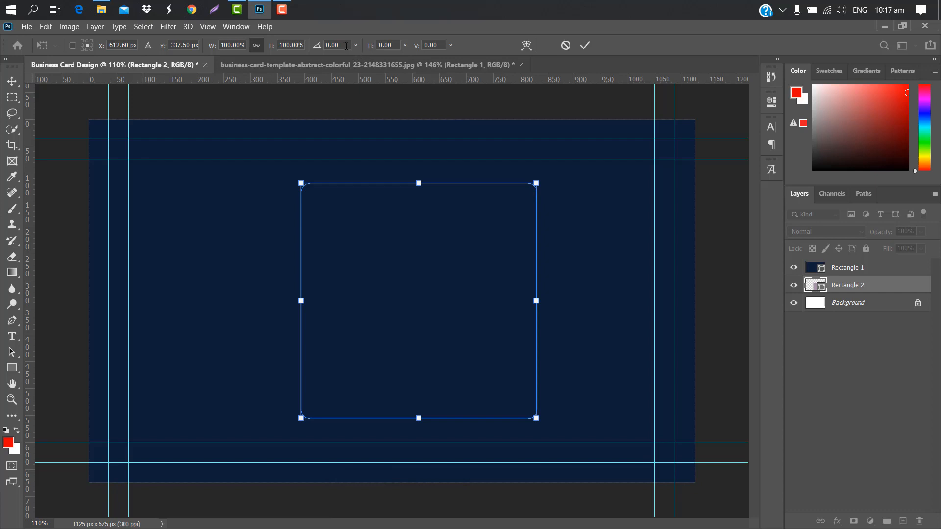
{"action": "left_click_drag", "start_coordinate": [320, 51], "coordinate": [350, 65]}
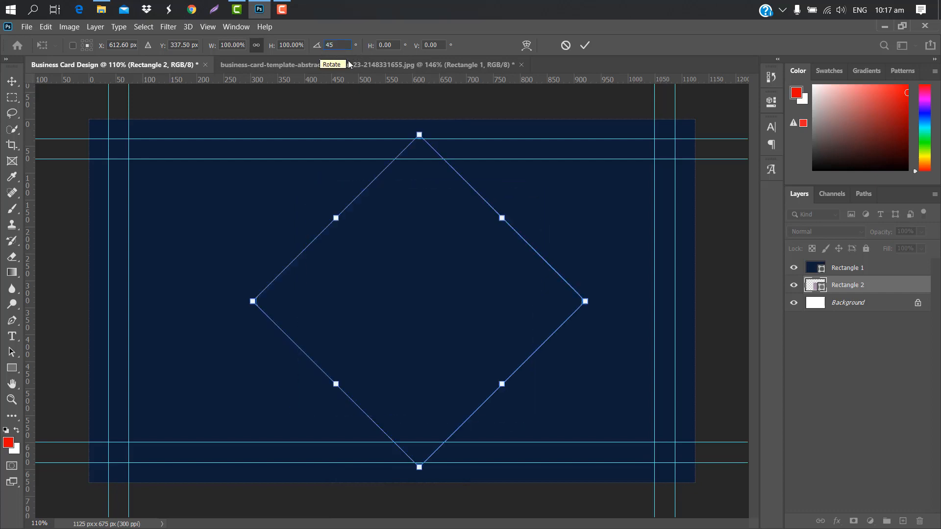
{"action": "left_click", "coordinate": [585, 45]}
Place a horizontal guide at 337.5 px through the diamond's centre, then rasterize the diamond's layer above the navy rectangle
{"action": "left_click_drag", "start_coordinate": [463, 80], "coordinate": [465, 302]}
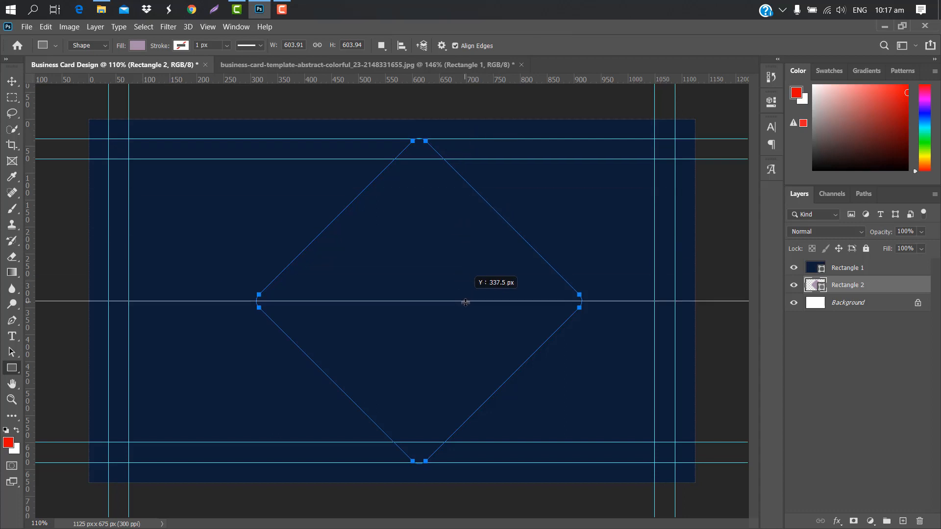
{"action": "left_click_drag", "start_coordinate": [872, 283], "coordinate": [870, 261]}
{"action": "right_click", "coordinate": [881, 271]}
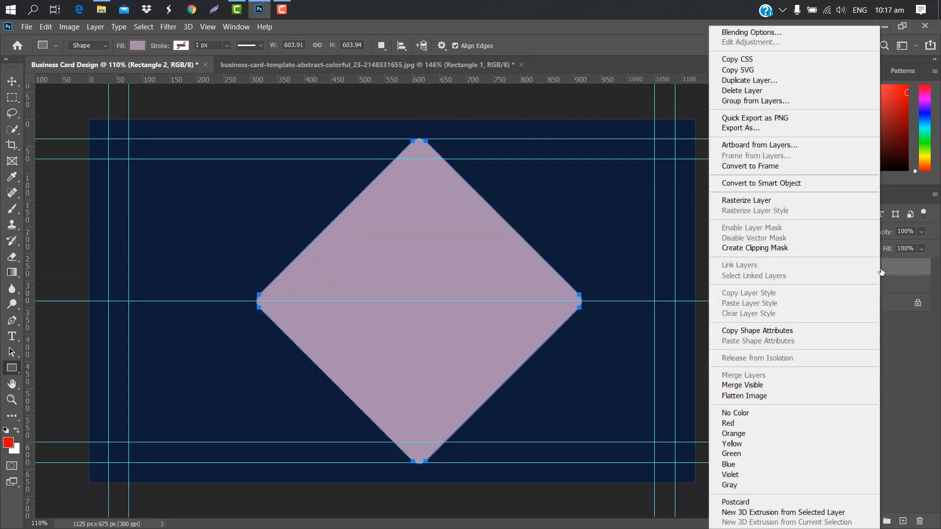
{"action": "left_click", "coordinate": [779, 206]}
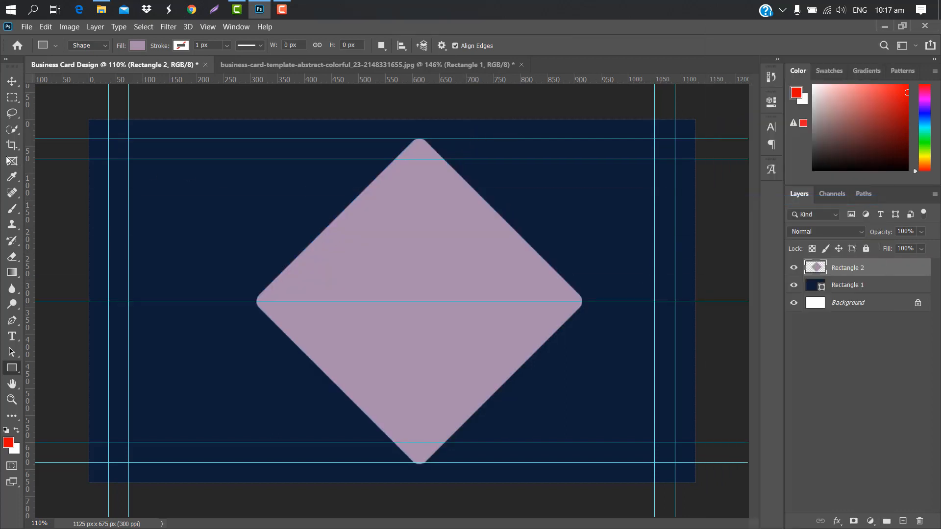
Delete the diamond's lower half up to the centre guide, deselect, and remove that guide
{"action": "left_click", "coordinate": [10, 100]}
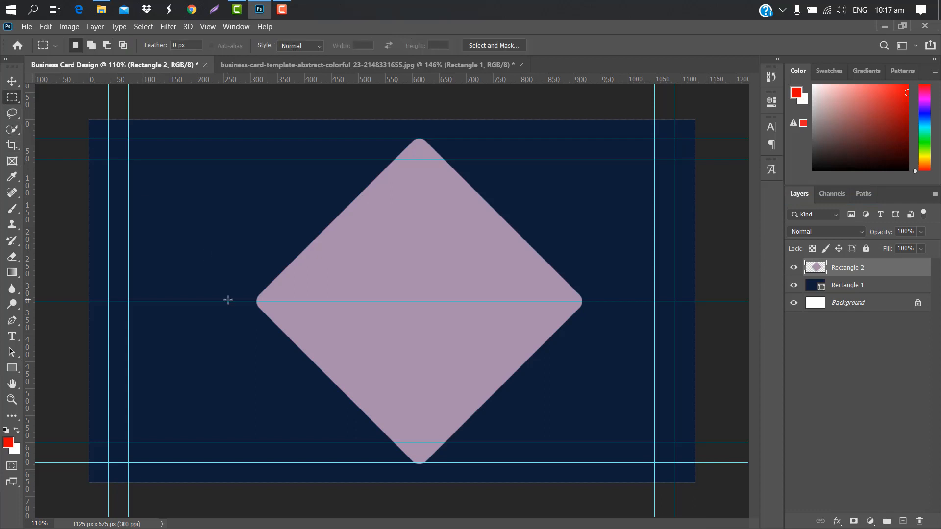
{"action": "left_click_drag", "start_coordinate": [228, 300], "coordinate": [609, 486]}
{"action": "key", "text": "Delete"}
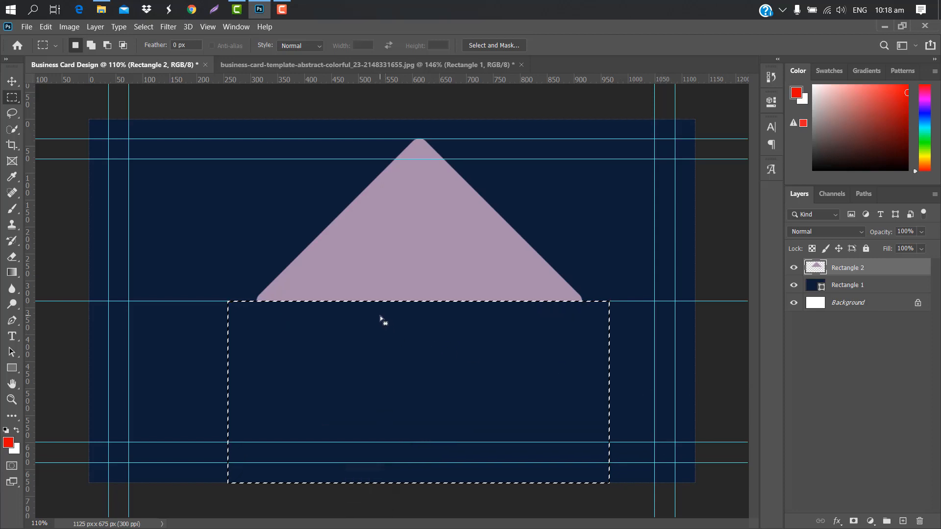
{"action": "key", "text": "ctrl+d"}
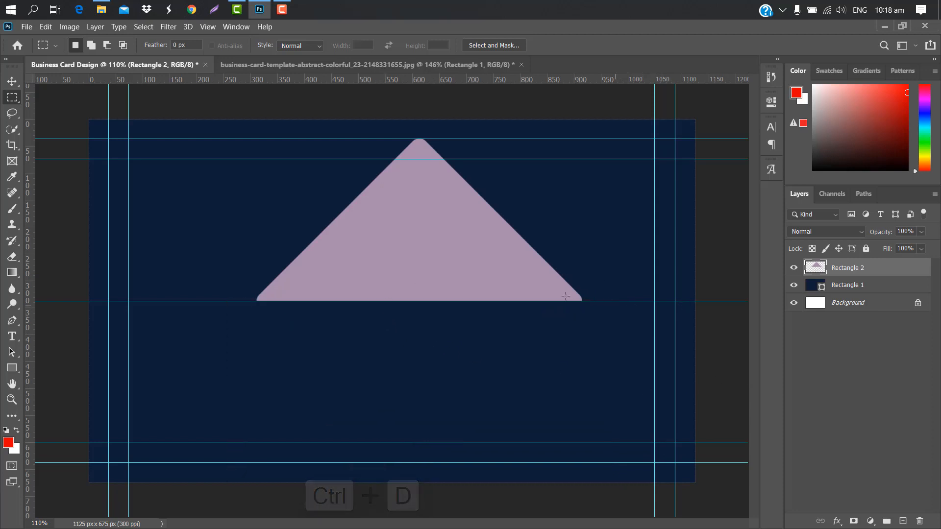
{"action": "left_click", "coordinate": [16, 83]}
{"action": "left_click_drag", "start_coordinate": [393, 301], "coordinate": [398, 82]}
Rotate the triangle about −92°, scale it to about 180%, and position it over the card's right side with its tip pointing left
{"action": "key", "text": "ctrl+t"}
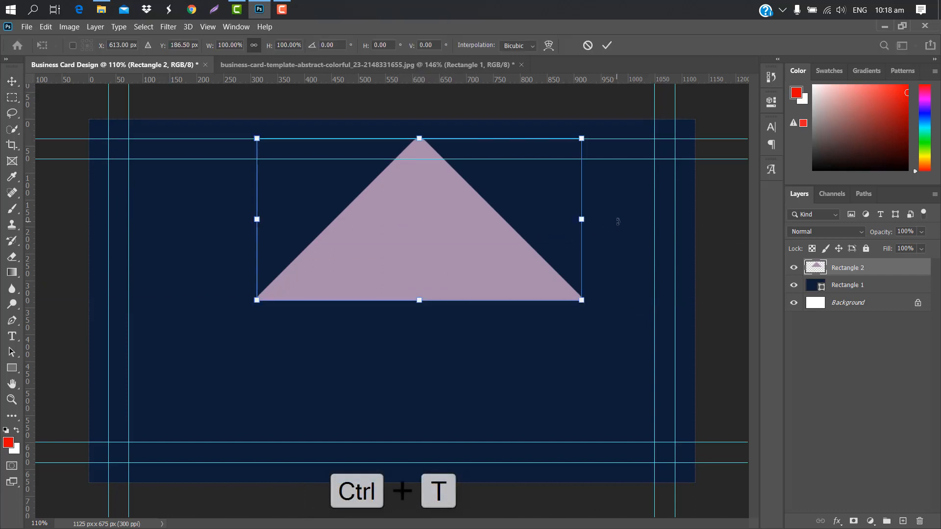
{"action": "left_click_drag", "start_coordinate": [618, 222], "coordinate": [415, 147]}
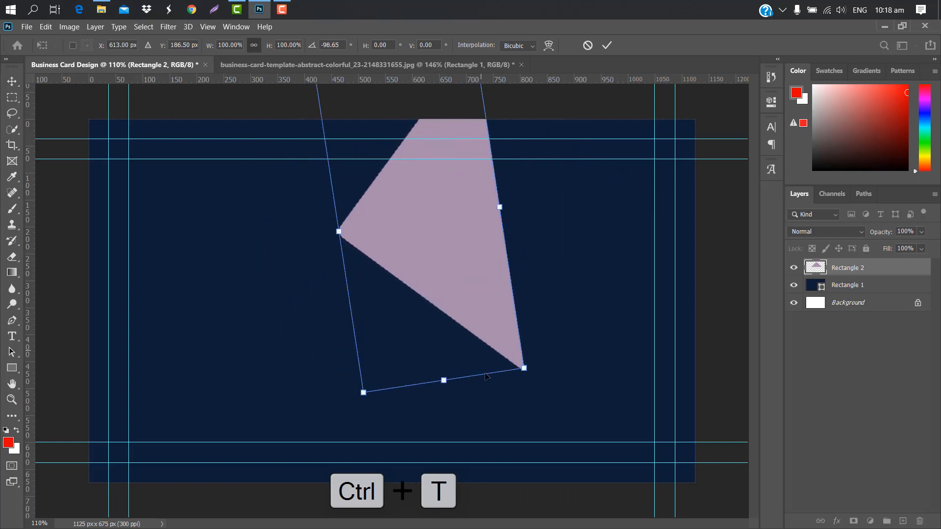
{"action": "left_click_drag", "start_coordinate": [469, 221], "coordinate": [536, 253]}
{"action": "left_click_drag", "start_coordinate": [513, 416], "coordinate": [537, 528]}
{"action": "scroll", "coordinate": [544, 490], "scroll_direction": "down", "scroll_amount": 4}
{"action": "left_click_drag", "start_coordinate": [561, 446], "coordinate": [632, 527]}
{"action": "left_click_drag", "start_coordinate": [637, 392], "coordinate": [632, 408]}
{"action": "left_click_drag", "start_coordinate": [504, 295], "coordinate": [514, 278]}
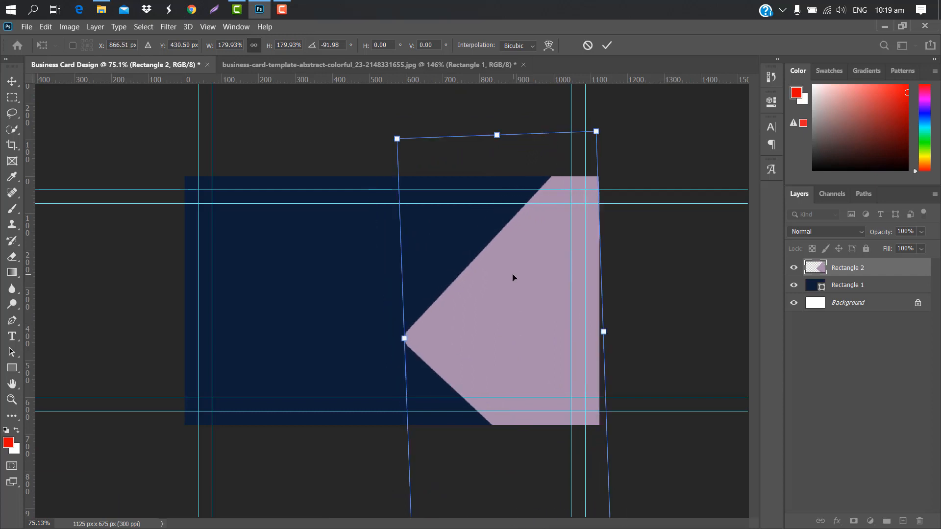
{"action": "left_click", "coordinate": [607, 45]}
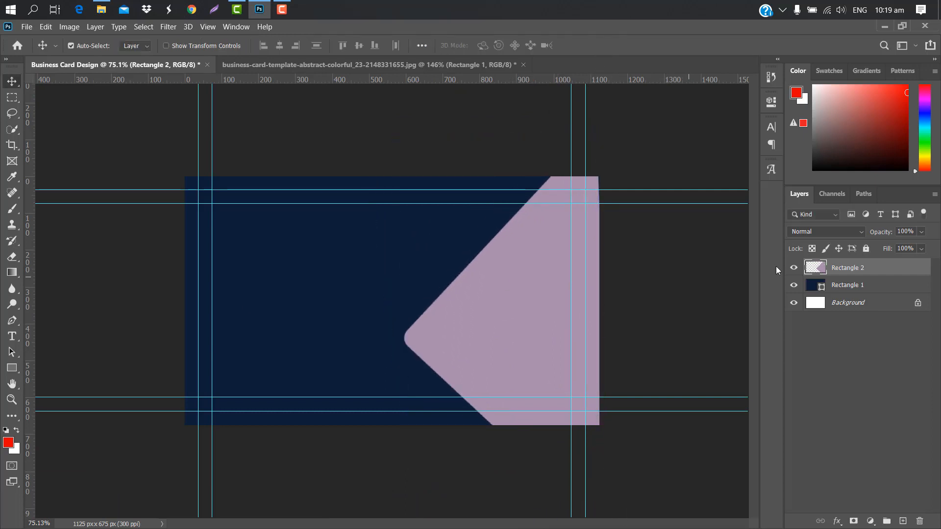
Draw a horizontal bar about 945 × 136 px across the card and fill it with red
{"action": "left_click", "coordinate": [16, 373]}
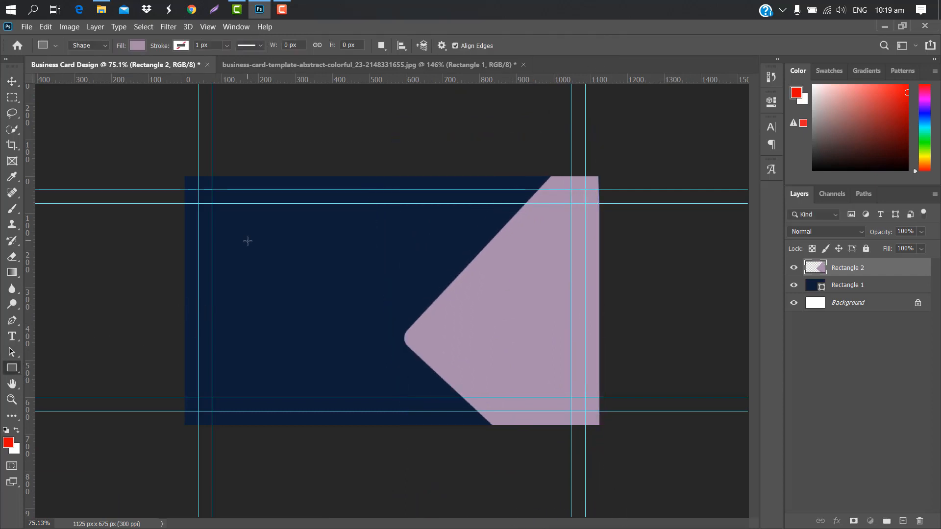
{"action": "mouse_move", "coordinate": [247, 241]}
{"action": "left_mouse_down"}
{"action": "mouse_move", "coordinate": [287, 275]}
{"action": "mouse_move", "coordinate": [596, 291]}
{"action": "left_mouse_up"}
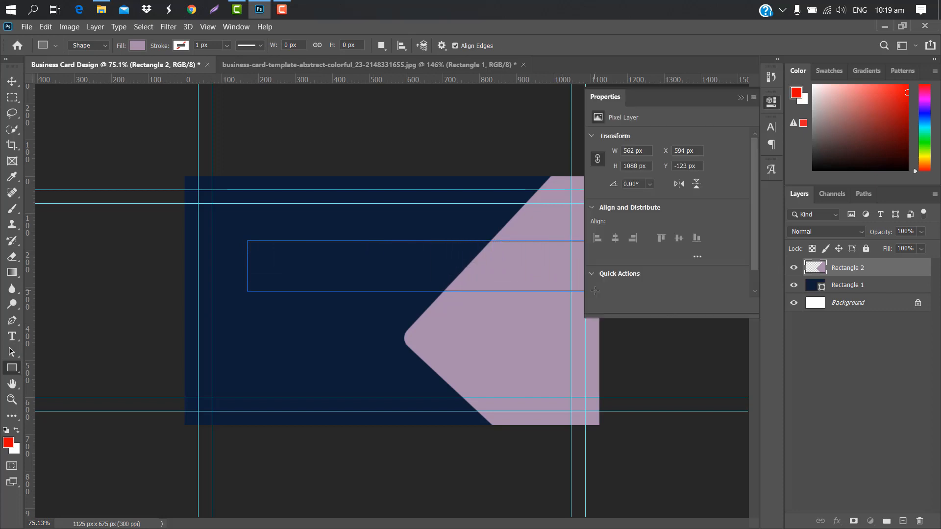
{"action": "left_click", "coordinate": [597, 174]}
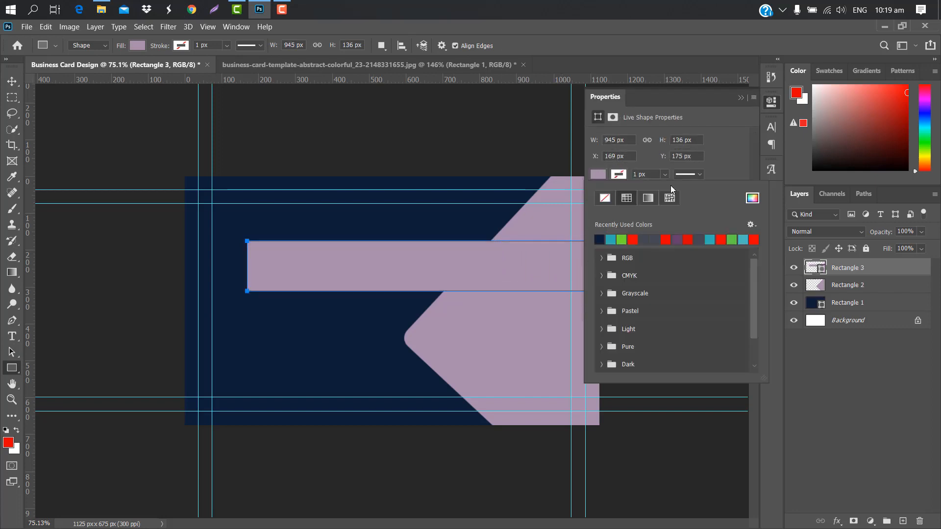
{"action": "left_click", "coordinate": [633, 239]}
{"action": "left_click", "coordinate": [741, 98]}
Rotate the red bar about −48°, scale it to about 109%, and lay it diagonally across the mauve triangle
{"action": "key", "text": "ctrl+t"}
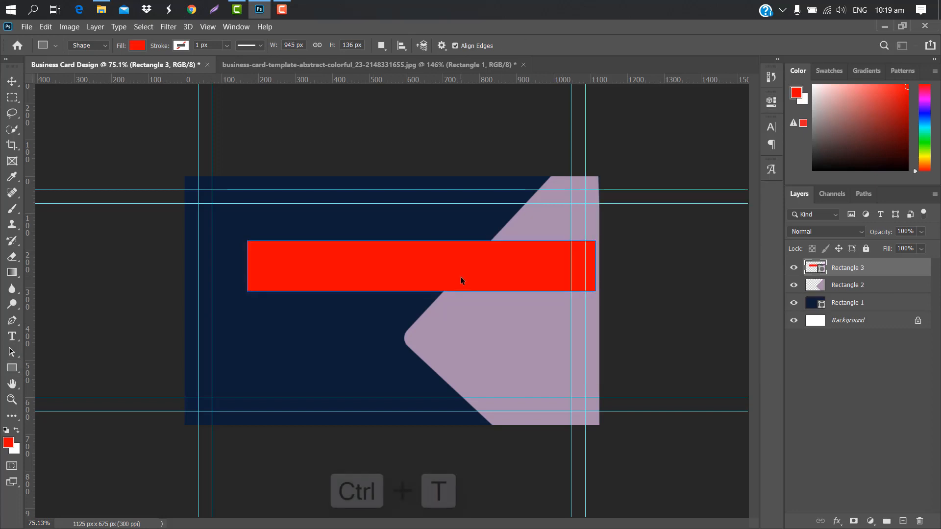
{"action": "left_click_drag", "start_coordinate": [605, 240], "coordinate": [470, 177]}
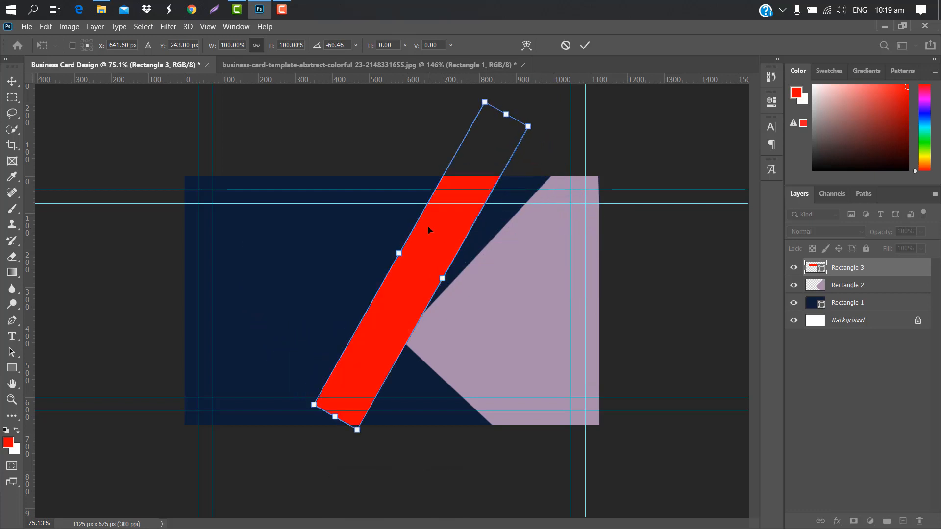
{"action": "left_click_drag", "start_coordinate": [436, 228], "coordinate": [551, 277]}
{"action": "left_click_drag", "start_coordinate": [647, 169], "coordinate": [675, 197]}
{"action": "scroll", "coordinate": [604, 275], "scroll_direction": "up", "scroll_amount": 3}
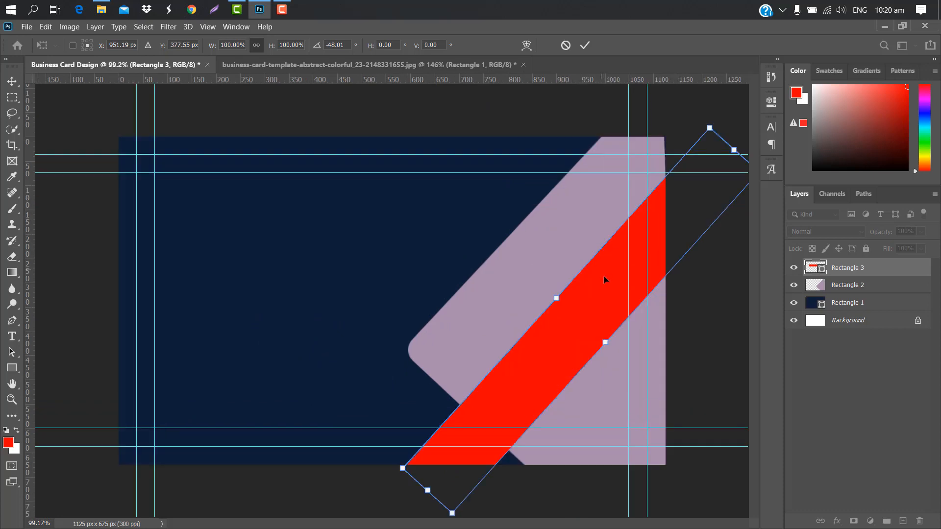
{"action": "left_click_drag", "start_coordinate": [604, 278], "coordinate": [560, 264]}
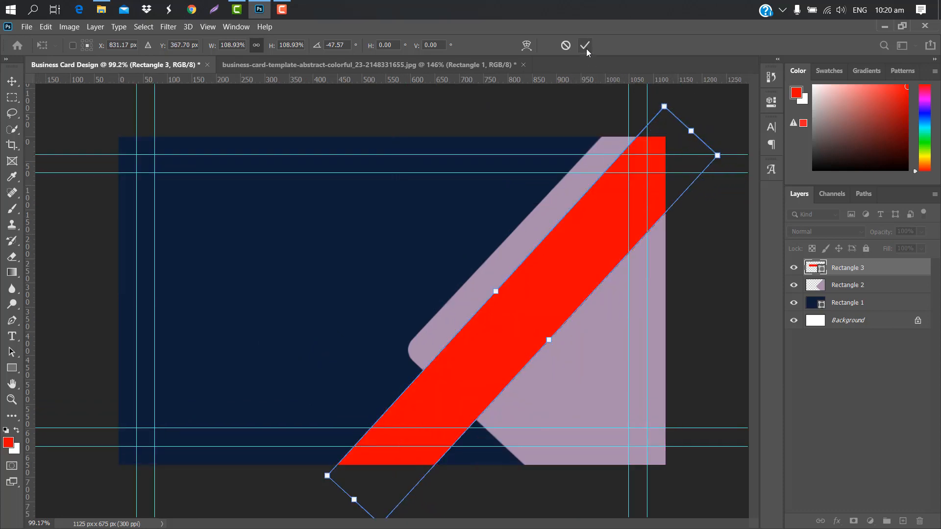
{"action": "left_click", "coordinate": [585, 46]}
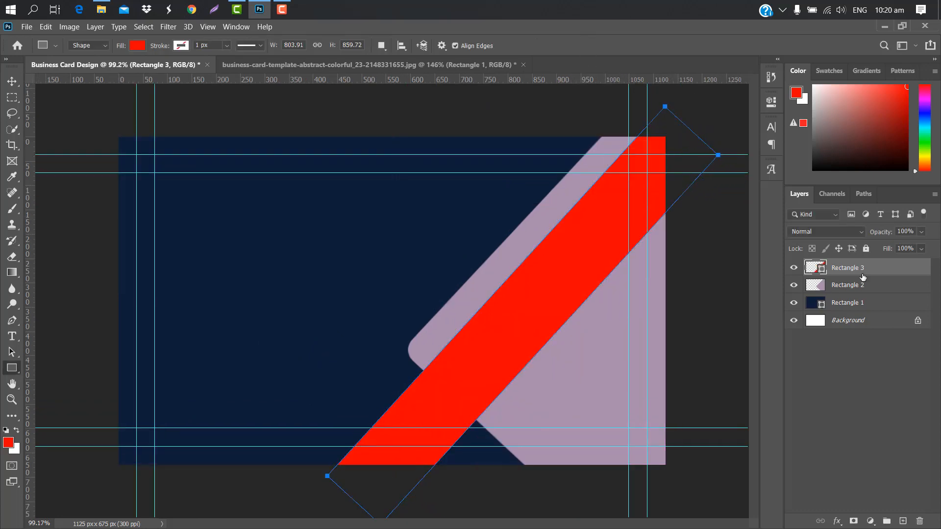
Move the red bar's layer beneath the mauve triangle and duplicate the triangle layer
{"action": "left_click_drag", "start_coordinate": [884, 269], "coordinate": [885, 295]}
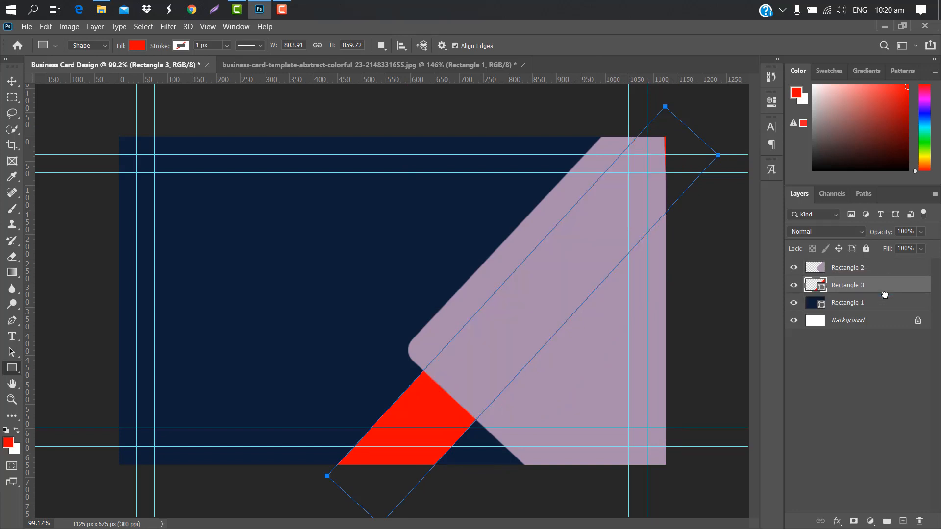
{"action": "left_click", "coordinate": [877, 271]}
{"action": "key", "text": "v"}
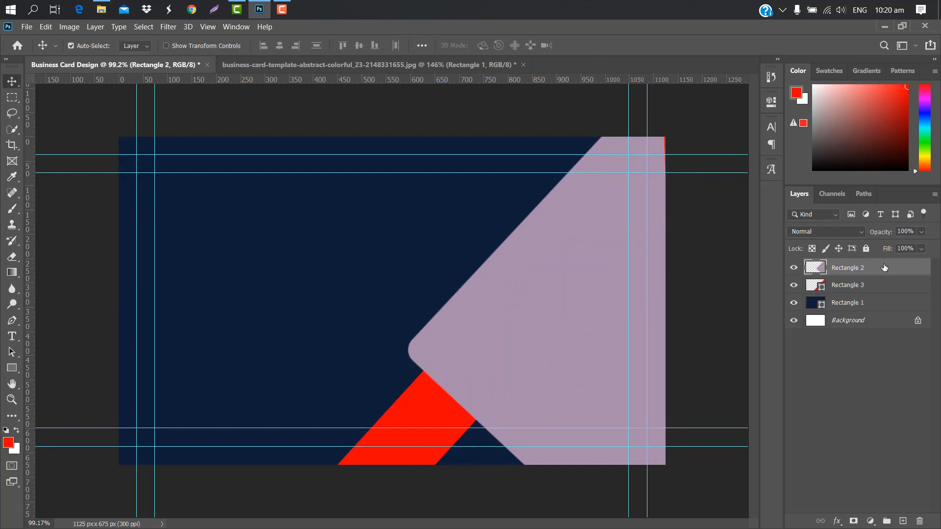
{"action": "left_click_drag", "start_coordinate": [884, 273], "coordinate": [903, 521]}
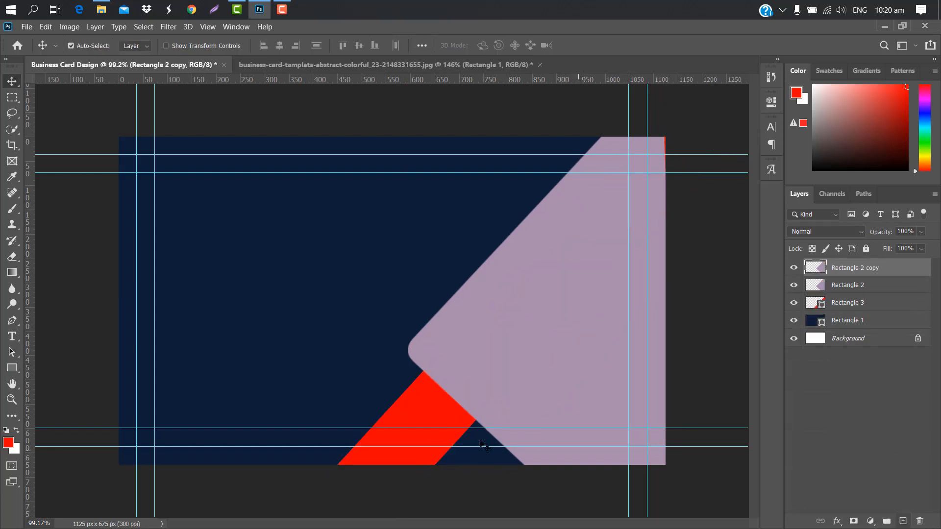
Apply a blue #3041a8 Color Overlay to the duplicated mauve triangle
{"action": "double_click", "coordinate": [896, 268]}
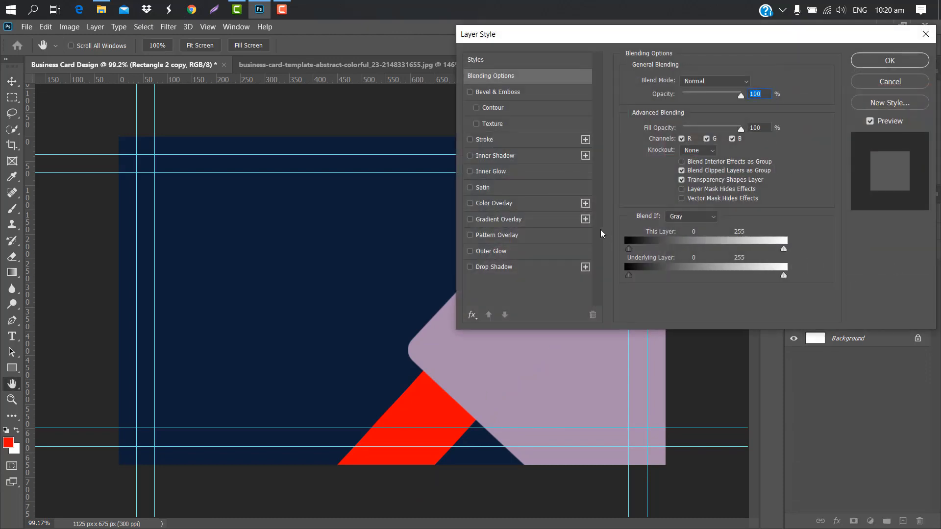
{"action": "left_click", "coordinate": [558, 208]}
{"action": "left_click", "coordinate": [753, 83]}
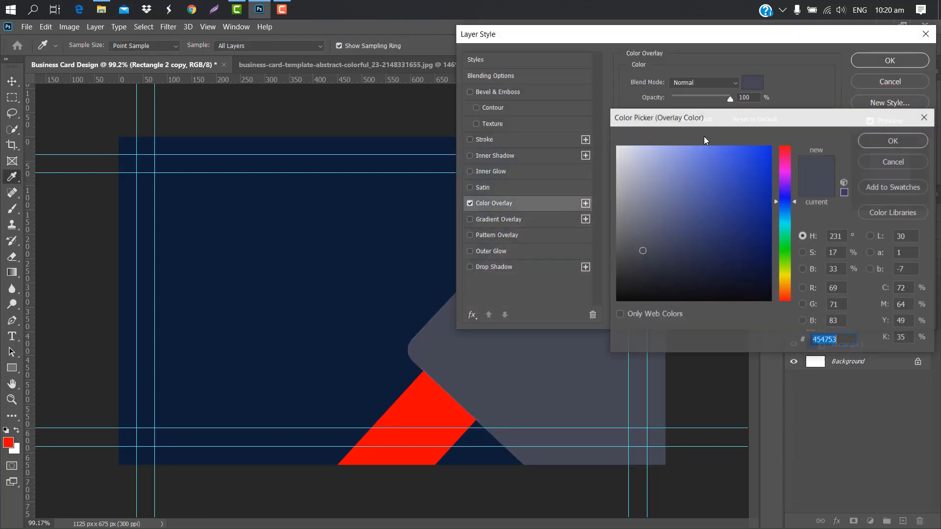
{"action": "left_click", "coordinate": [642, 212]}
{"action": "left_click", "coordinate": [727, 199]}
{"action": "left_click", "coordinate": [871, 143]}
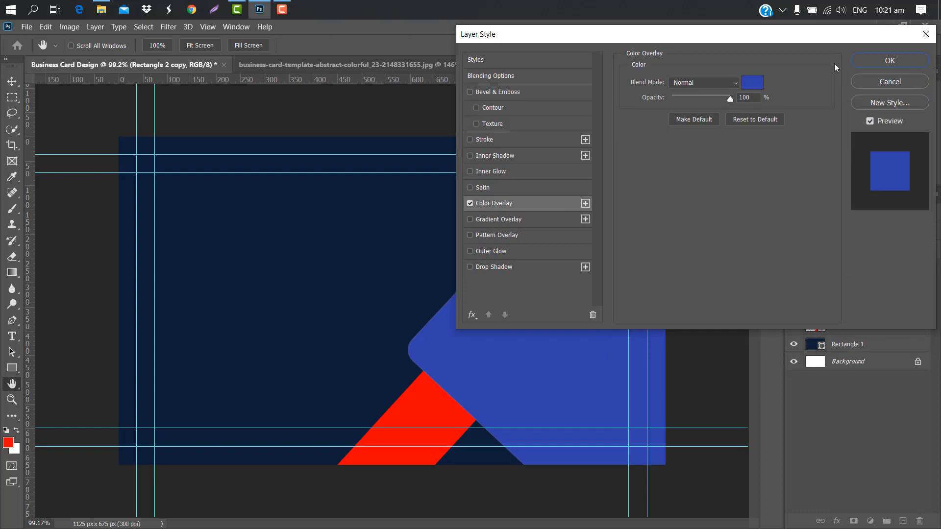
{"action": "left_click", "coordinate": [889, 61]}
Shift the blue triangle to the right so a mauve band of the original triangle shows along its edges
{"action": "key", "text": "ctrl+t"}
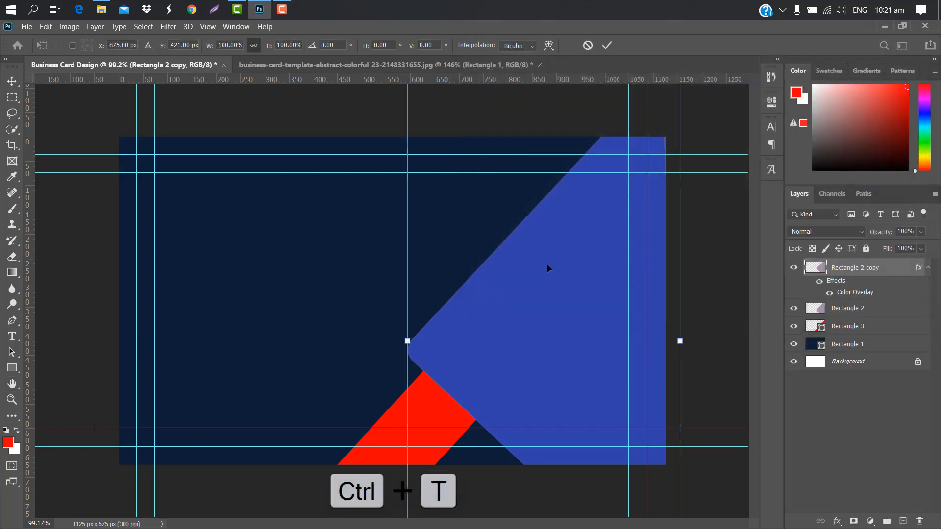
{"action": "left_click_drag", "start_coordinate": [547, 265], "coordinate": [593, 269]}
{"action": "left_click", "coordinate": [608, 47]}
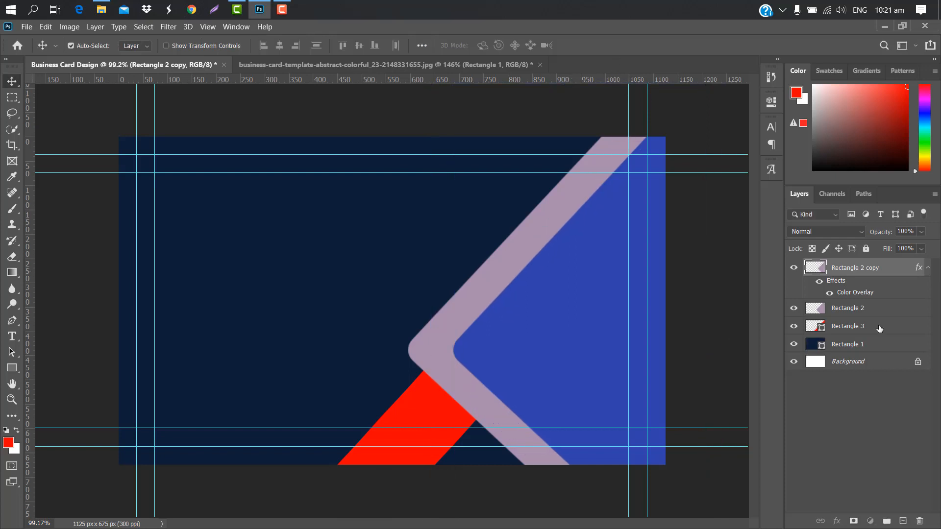
Duplicate the red bar between the mauve and blue triangles and offset it down-right to about X 875, Y 392 px
{"action": "left_click", "coordinate": [887, 327]}
{"action": "left_click_drag", "start_coordinate": [886, 326], "coordinate": [881, 286]}
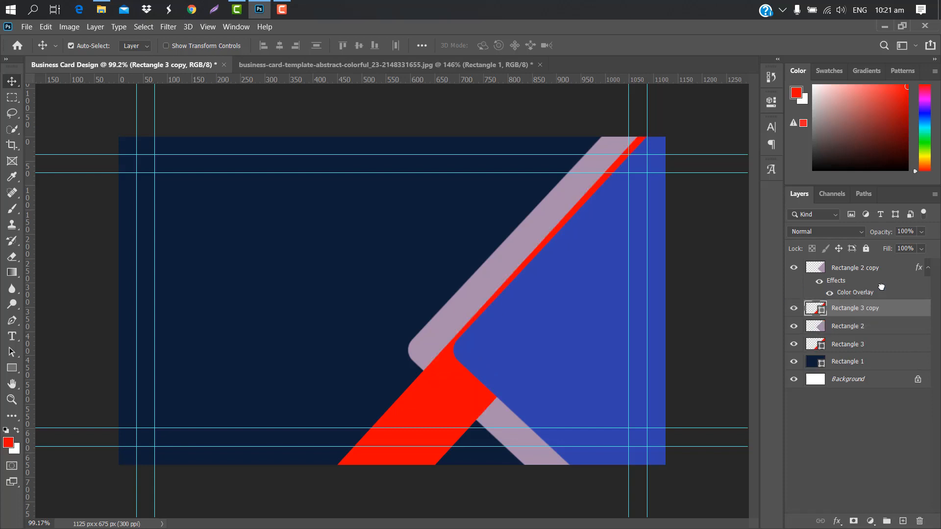
{"action": "key", "text": "ctrl+t"}
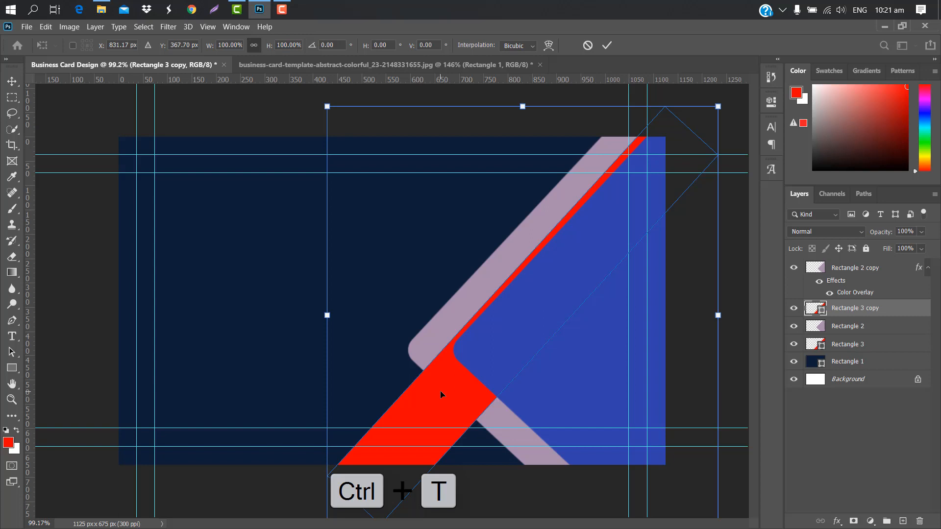
{"action": "left_click_drag", "start_coordinate": [440, 394], "coordinate": [462, 407]}
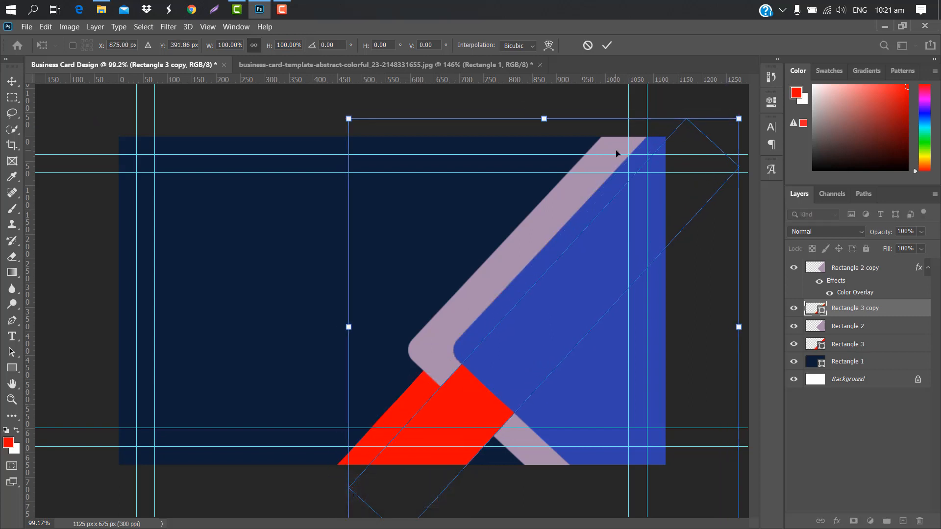
{"action": "left_click", "coordinate": [607, 46]}
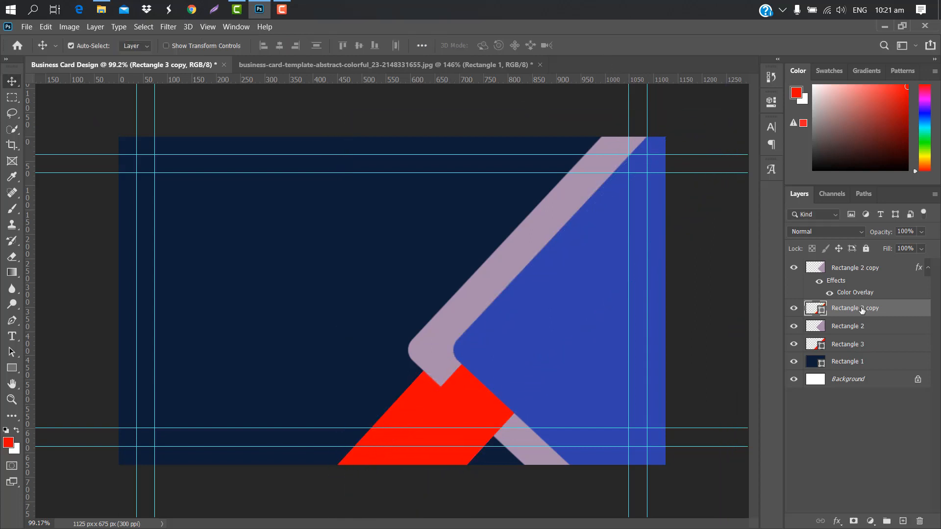
Recolor the duplicated bar in front of the mauve triangle to grey-brown #705e5e
{"action": "double_click", "coordinate": [816, 312]}
{"action": "left_click", "coordinate": [641, 234]}
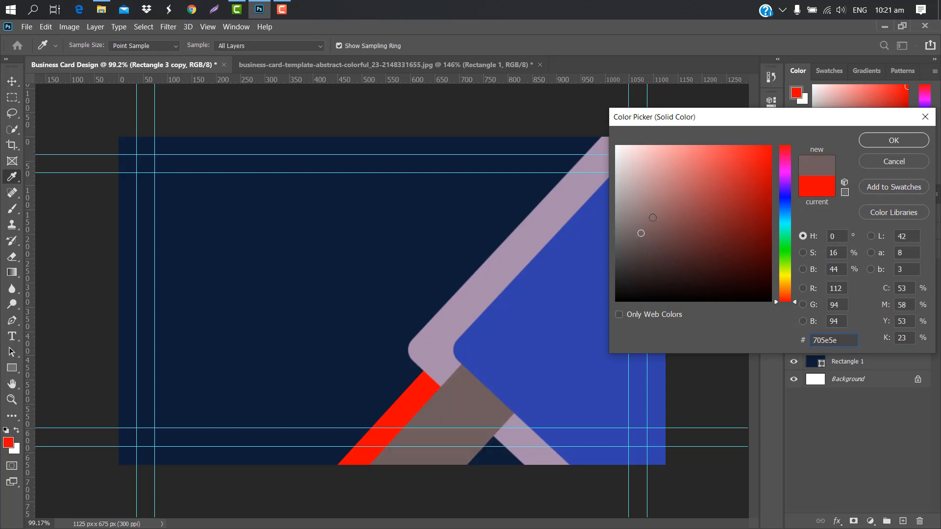
{"action": "left_click", "coordinate": [895, 140]}
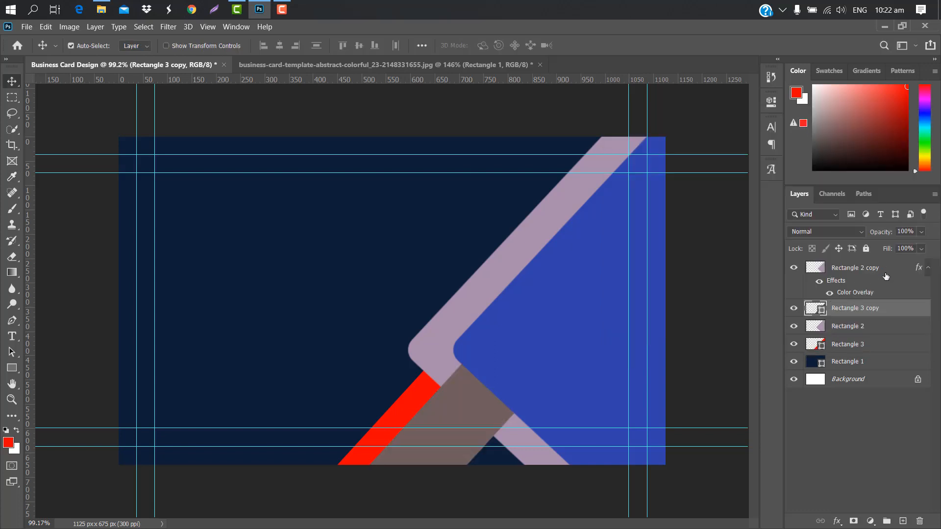
Duplicate the blue triangle and set the copy's Color Overlay to dark grey #26252b
{"action": "left_click", "coordinate": [886, 277]}
{"action": "left_click_drag", "start_coordinate": [886, 276], "coordinate": [903, 521]}
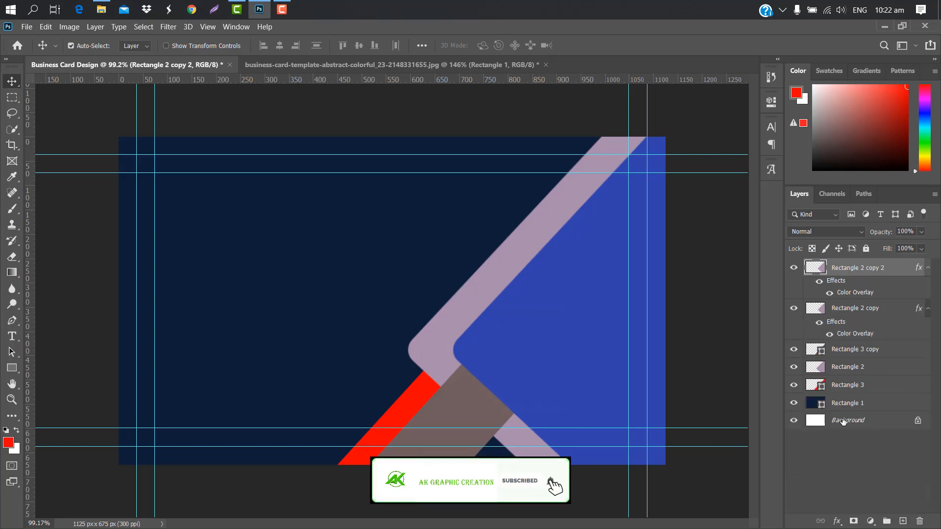
{"action": "double_click", "coordinate": [894, 276]}
{"action": "left_click", "coordinate": [540, 203]}
{"action": "left_click", "coordinate": [753, 82]}
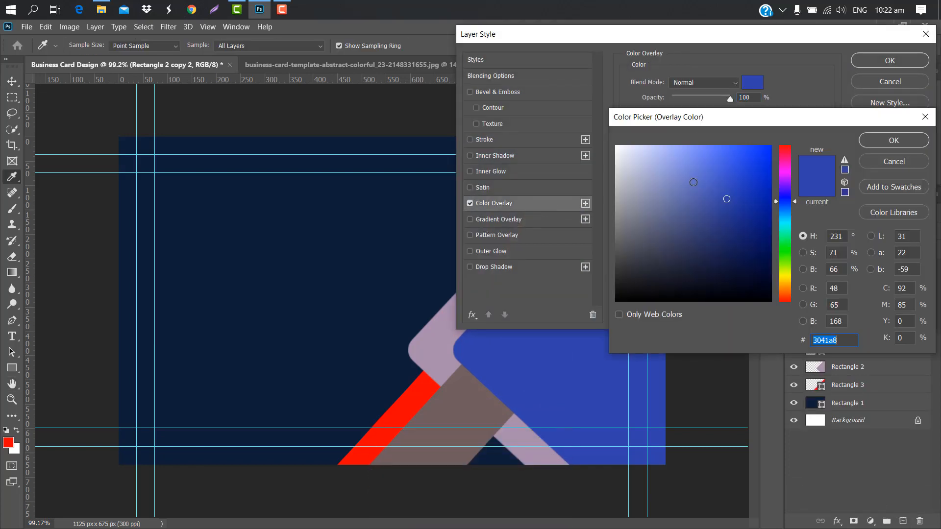
{"action": "left_click", "coordinate": [649, 297]}
{"action": "left_click", "coordinate": [882, 140]}
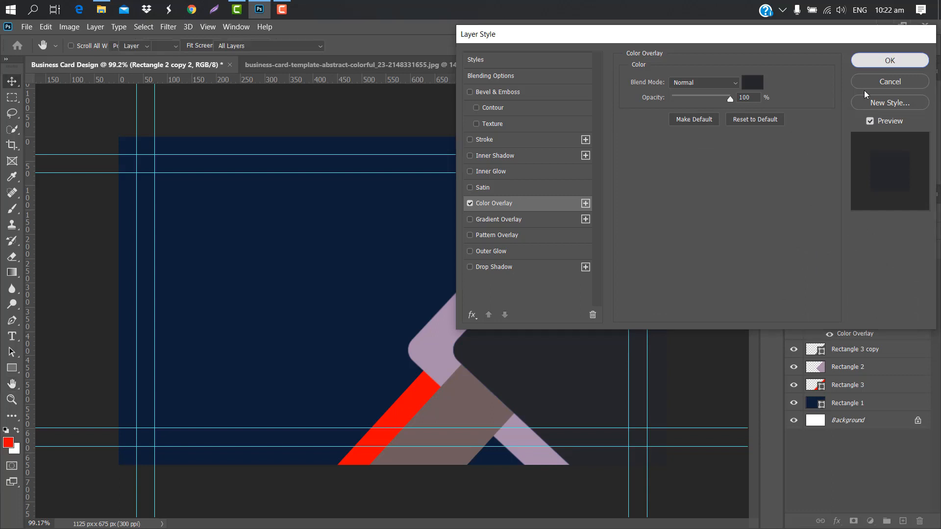
{"action": "left_click", "coordinate": [879, 63]}
Shift the dark grey triangle to the right, leaving an even blue band along both of its edges
{"action": "key", "text": "ctrl+t"}
{"action": "left_click_drag", "start_coordinate": [558, 290], "coordinate": [591, 299]}
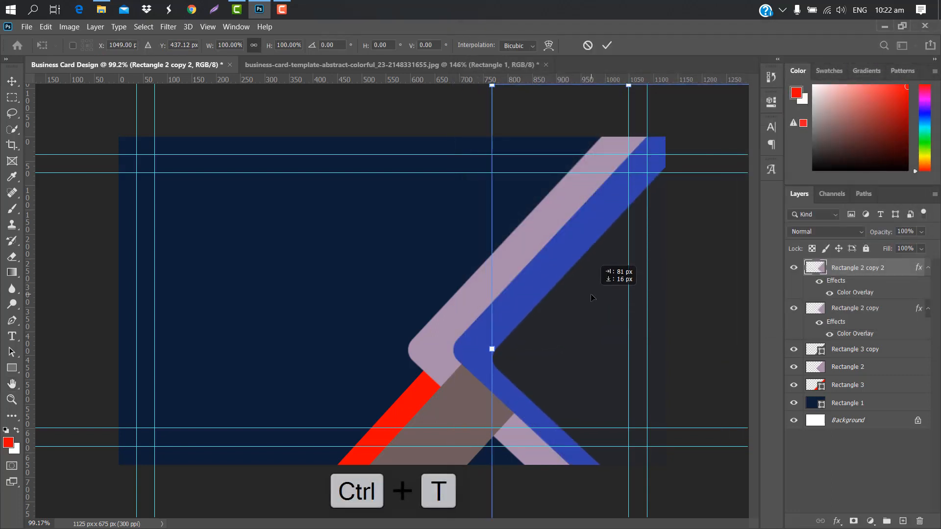
{"action": "left_click_drag", "start_coordinate": [592, 298], "coordinate": [604, 282]}
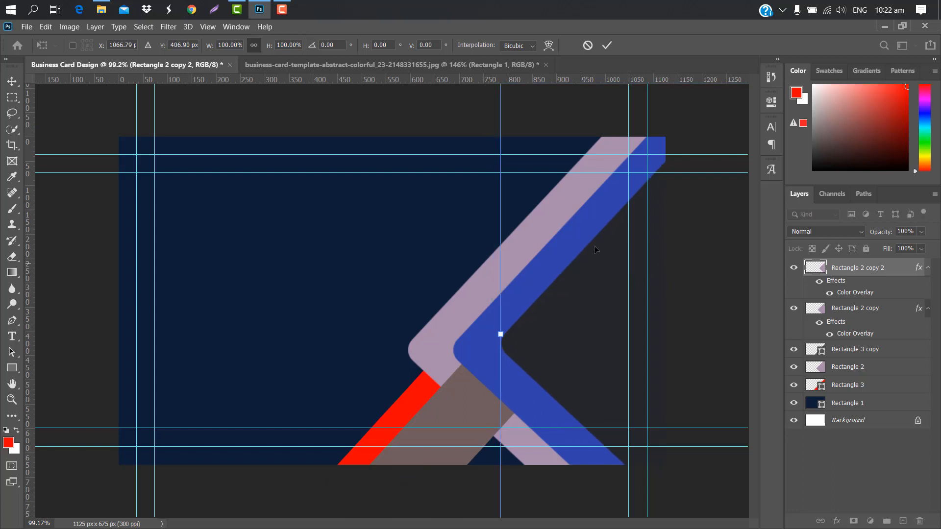
{"action": "left_click", "coordinate": [610, 46]}
Duplicate the grey-brown bar between the blue and dark grey triangles and recolor the copy to dark red #581515
{"action": "left_click", "coordinate": [889, 351]}
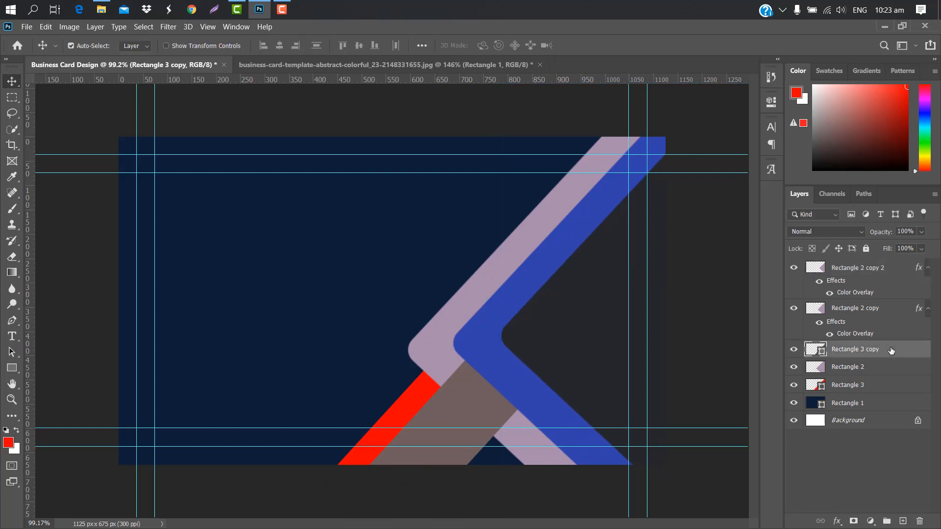
{"action": "mouse_move", "coordinate": [891, 351]}
{"action": "left_mouse_down"}
{"action": "mouse_move", "coordinate": [904, 521]}
{"action": "mouse_move", "coordinate": [896, 327]}
{"action": "mouse_move", "coordinate": [877, 314]}
{"action": "mouse_move", "coordinate": [826, 312]}
{"action": "left_mouse_up"}
{"action": "double_click", "coordinate": [824, 312]}
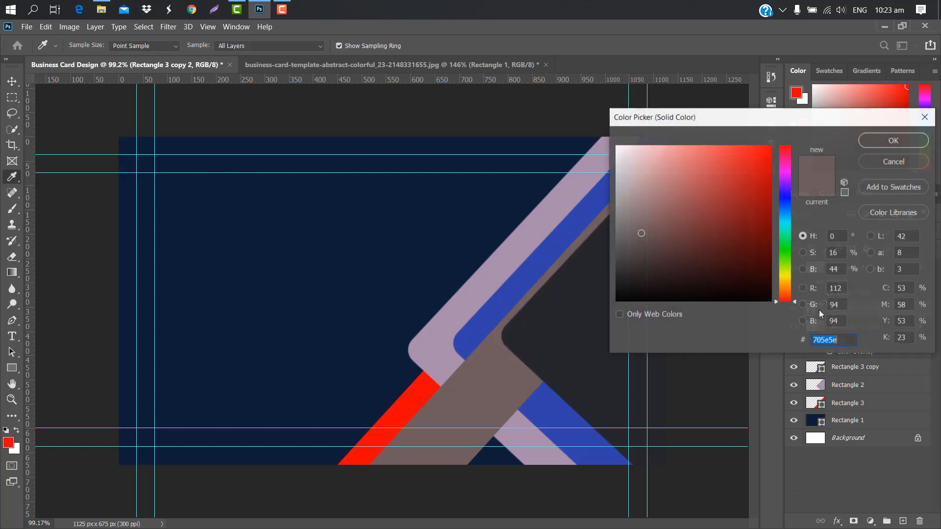
{"action": "left_click", "coordinate": [734, 248]}
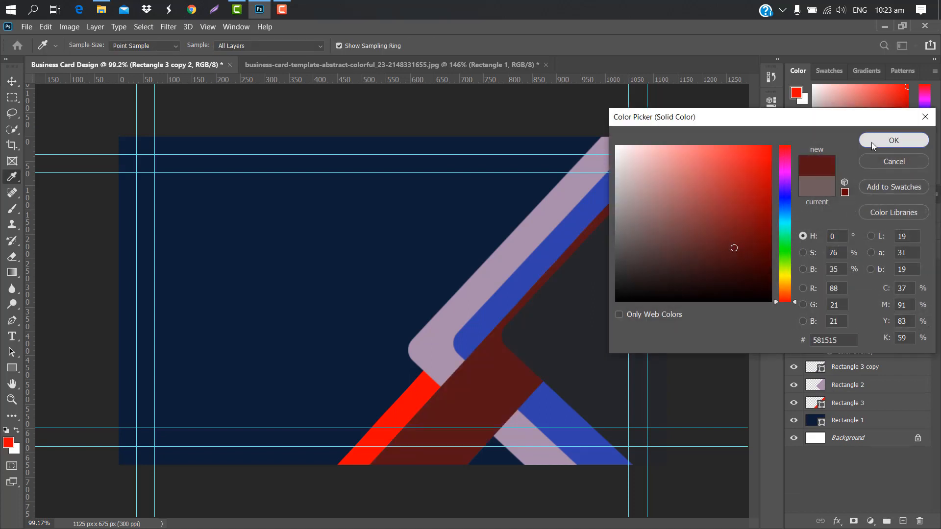
{"action": "left_click", "coordinate": [872, 142]}
Offset the dark red bar down-right to about X 916, Y 421 px, exposing a strip of the grey-brown bar
{"action": "key", "text": "ctrl+t"}
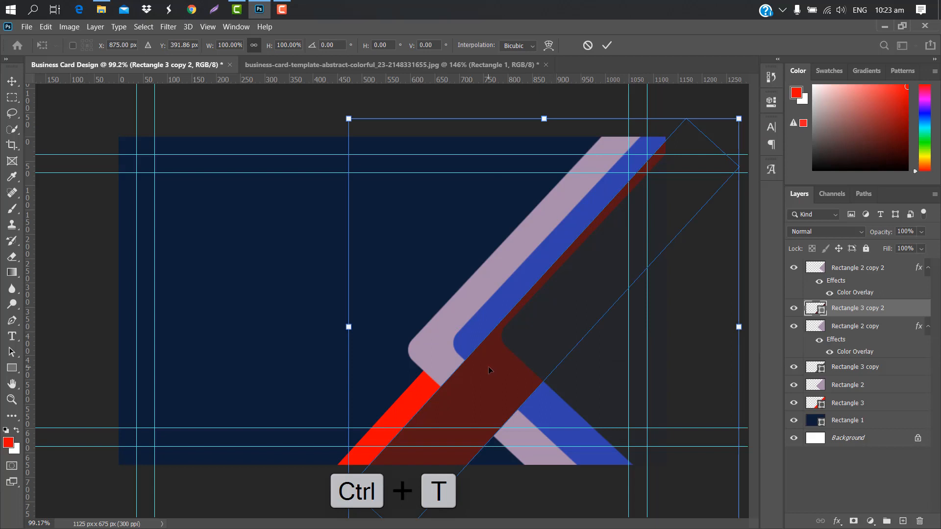
{"action": "left_click_drag", "start_coordinate": [489, 370], "coordinate": [511, 384]}
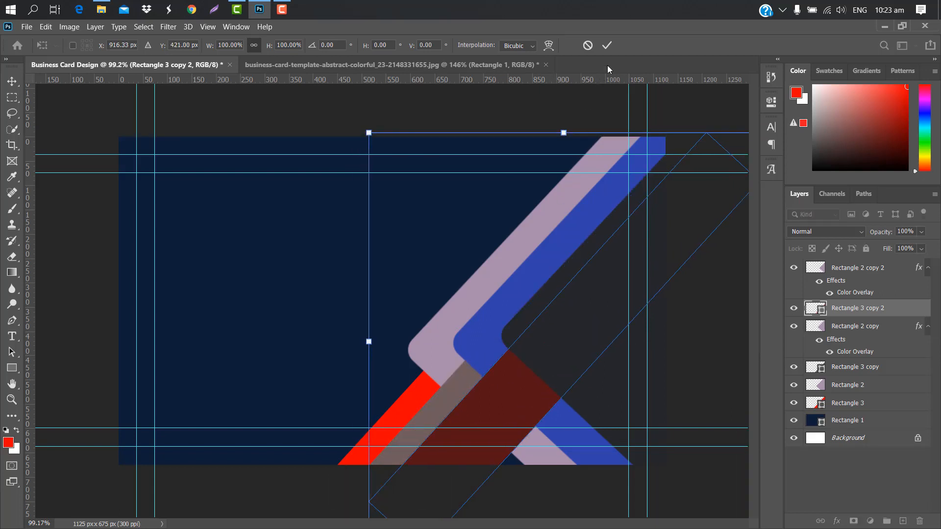
{"action": "left_click", "coordinate": [606, 46]}
Duplicate the dark grey triangle and set the copy's Color Overlay to pink #d02fa5
{"action": "left_click", "coordinate": [894, 271]}
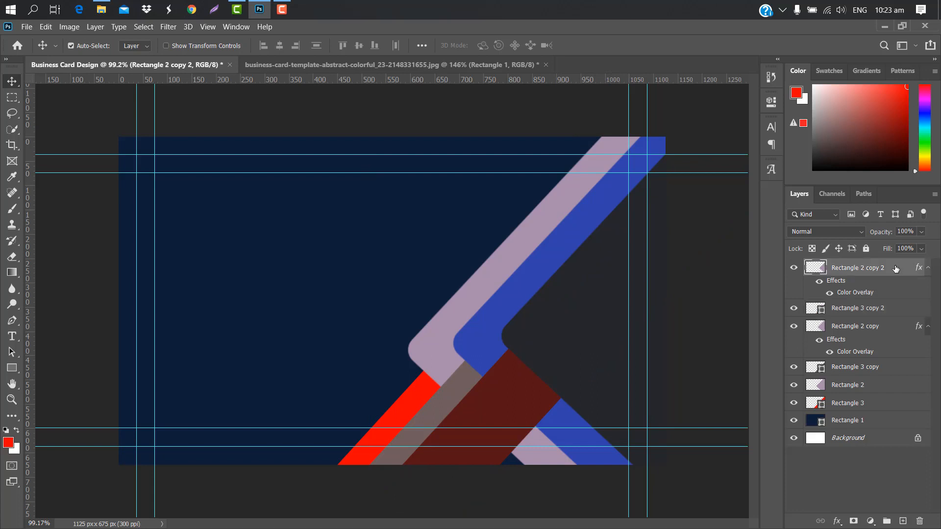
{"action": "key", "text": "ctrl+j"}
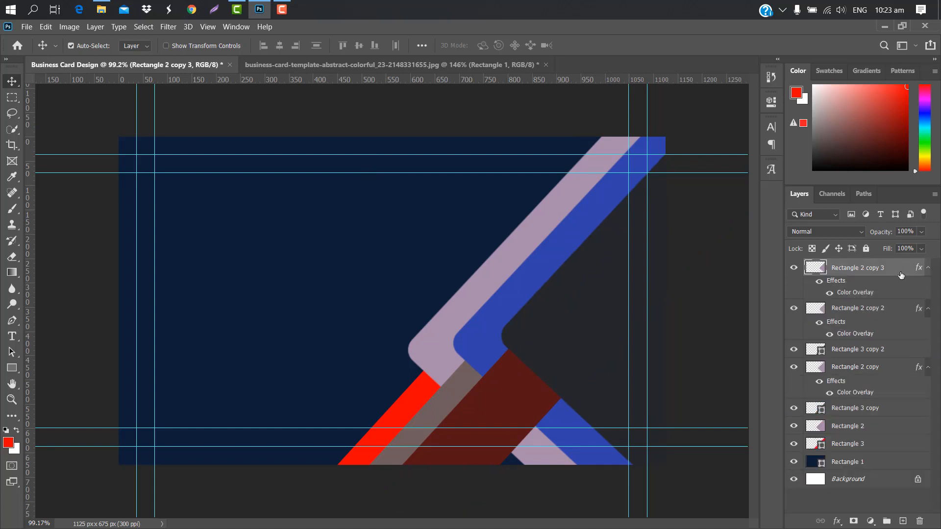
{"action": "double_click", "coordinate": [900, 274]}
{"action": "left_click", "coordinate": [546, 205]}
{"action": "left_click", "coordinate": [752, 83]}
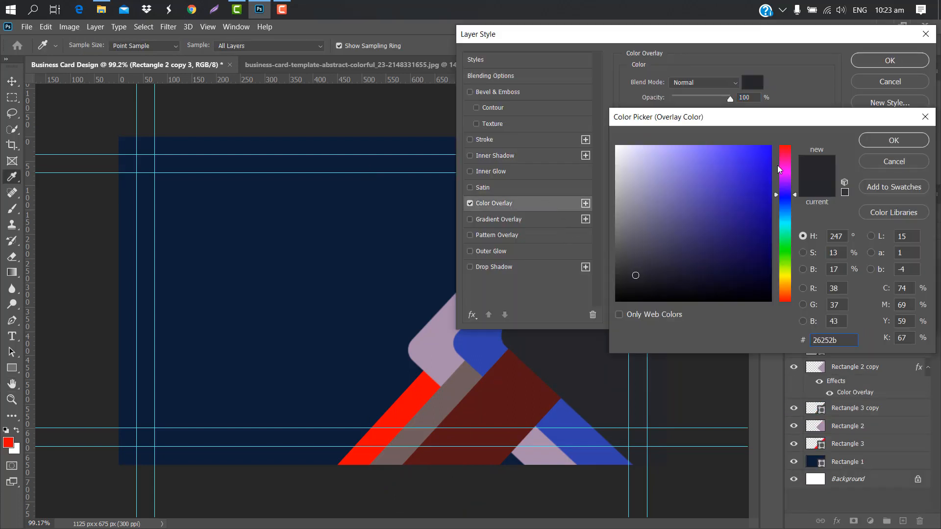
{"action": "left_click", "coordinate": [777, 166]}
{"action": "left_click", "coordinate": [736, 174]}
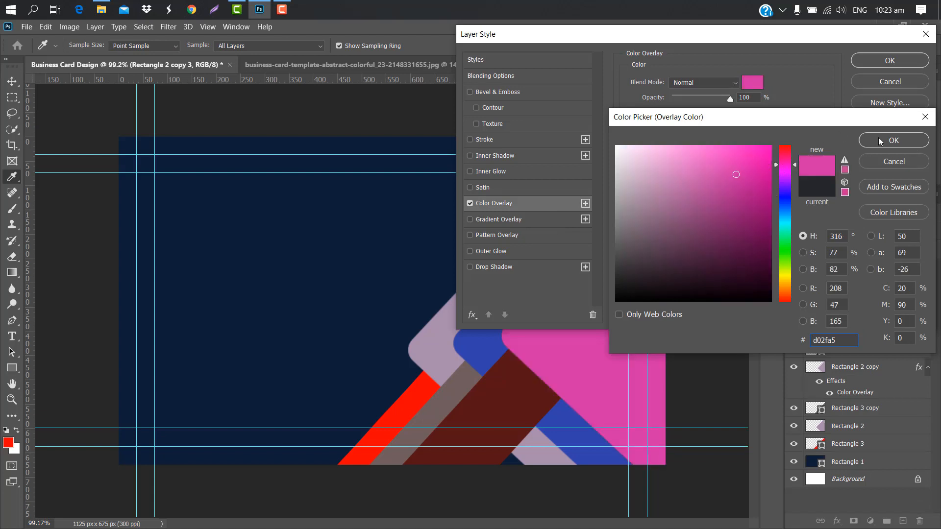
{"action": "left_click", "coordinate": [878, 140]}
{"action": "left_click", "coordinate": [891, 60]}
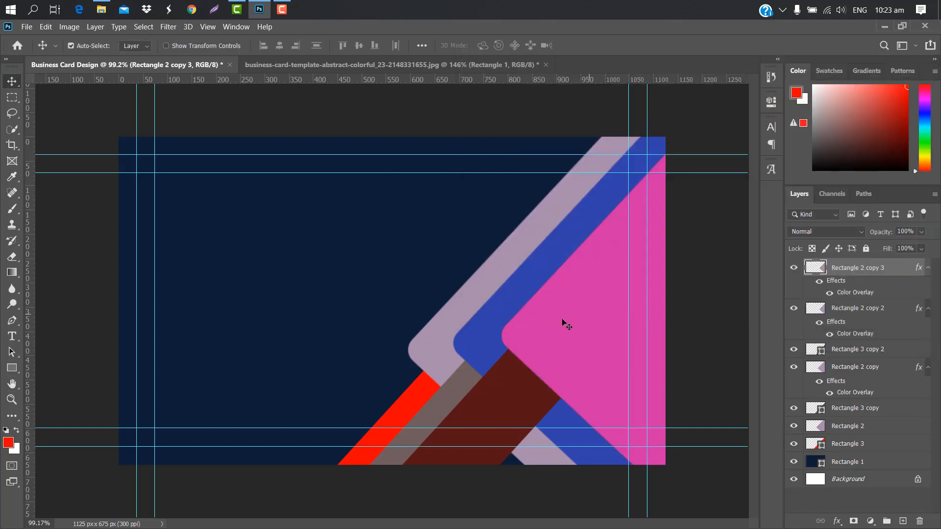
Shift the pink triangle to the right so a dark grey band shows along both of its edges
{"action": "key", "text": "ctrl+t"}
{"action": "left_click_drag", "start_coordinate": [555, 308], "coordinate": [602, 315]}
{"action": "left_click", "coordinate": [607, 45]}
Duplicate the dark red bar and place the copy's layer directly beneath the pink triangle
{"action": "left_click", "coordinate": [895, 351]}
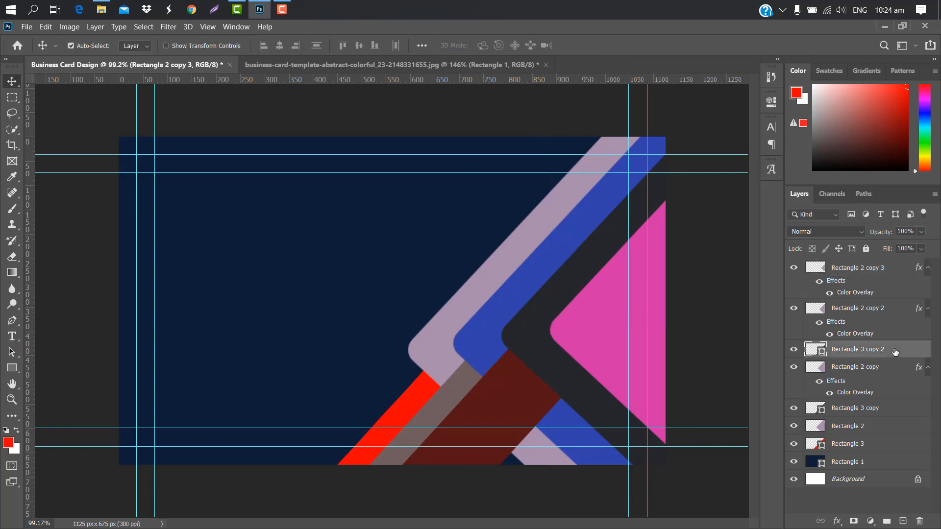
{"action": "left_click_drag", "start_coordinate": [898, 351], "coordinate": [904, 521]}
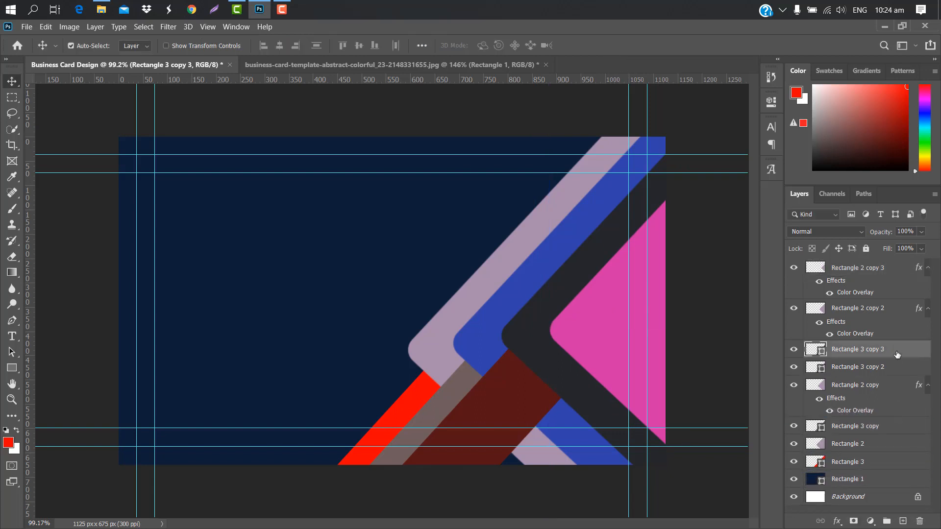
{"action": "left_click_drag", "start_coordinate": [896, 342], "coordinate": [831, 301]}
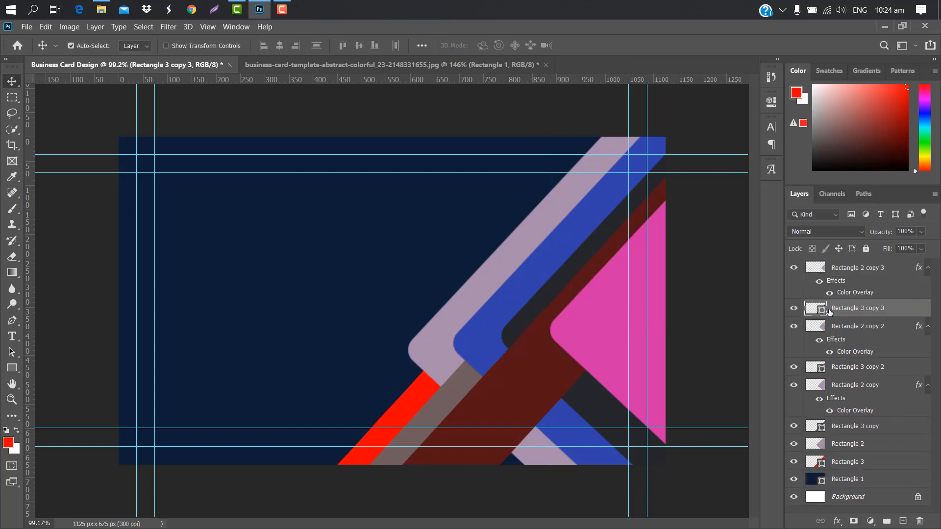
Recolor the top bar copy to dusty rose #9b6666 and shift it right to expose a dark red strip
{"action": "double_click", "coordinate": [812, 313]}
{"action": "left_click", "coordinate": [669, 207]}
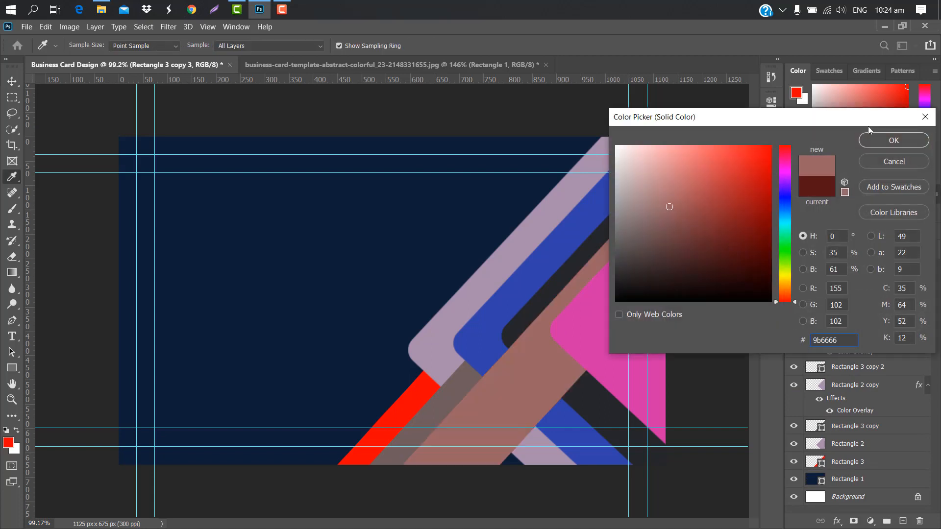
{"action": "left_click", "coordinate": [883, 142]}
{"action": "key", "text": "ctrl+t"}
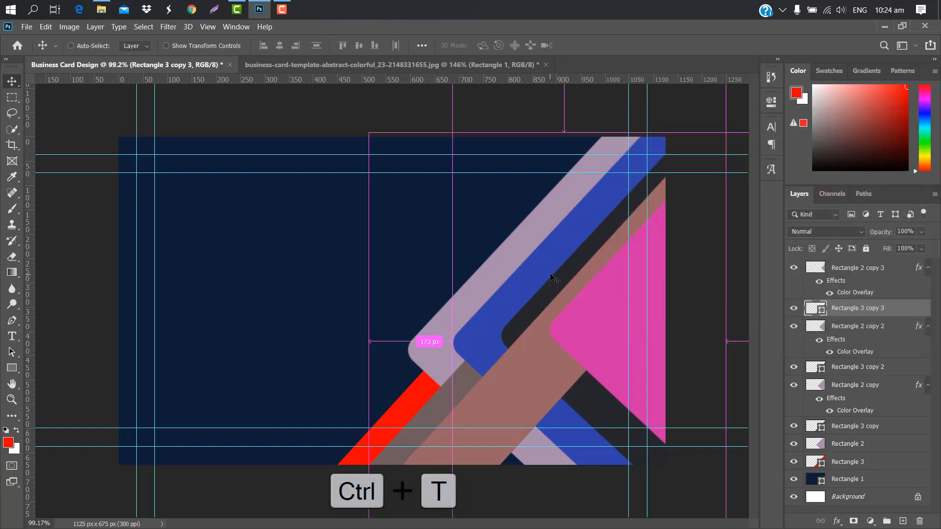
{"action": "left_click_drag", "start_coordinate": [531, 355], "coordinate": [569, 358]}
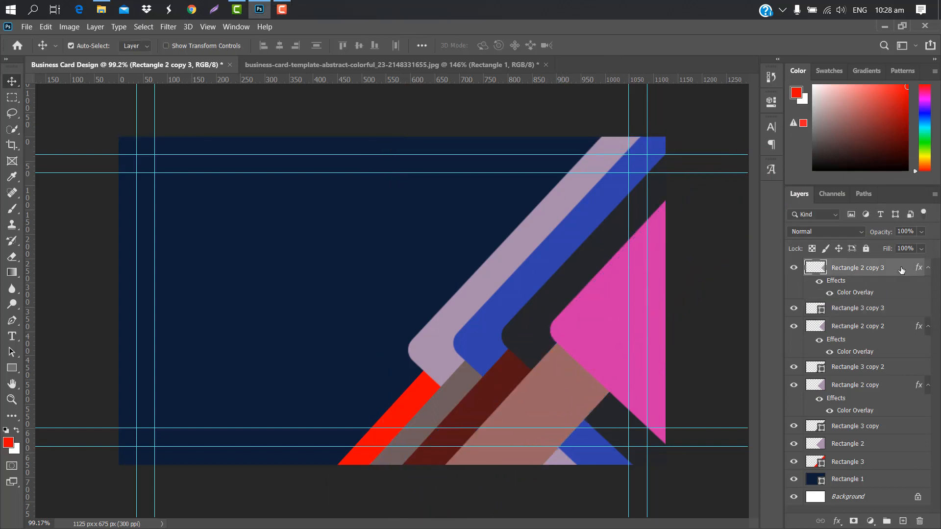
Duplicate the pink triangle and set the copy's Color Overlay to dark plum #54354c
{"action": "left_click_drag", "start_coordinate": [898, 268], "coordinate": [903, 521]}
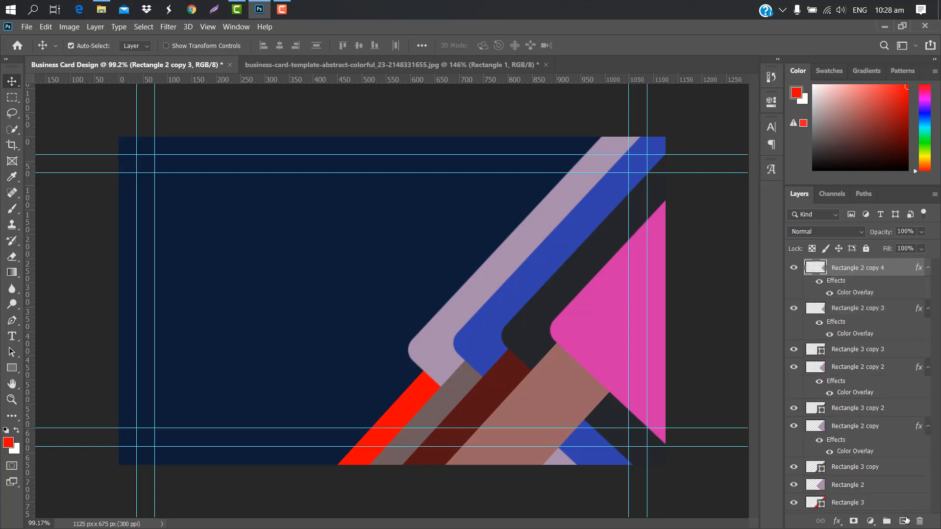
{"action": "double_click", "coordinate": [891, 268]}
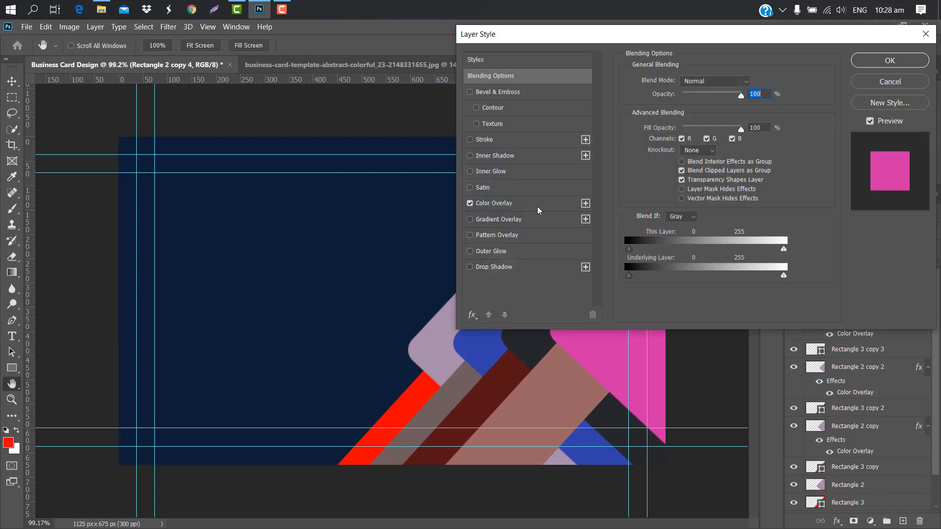
{"action": "left_click", "coordinate": [537, 205]}
{"action": "left_click", "coordinate": [762, 80]}
{"action": "left_click", "coordinate": [673, 250]}
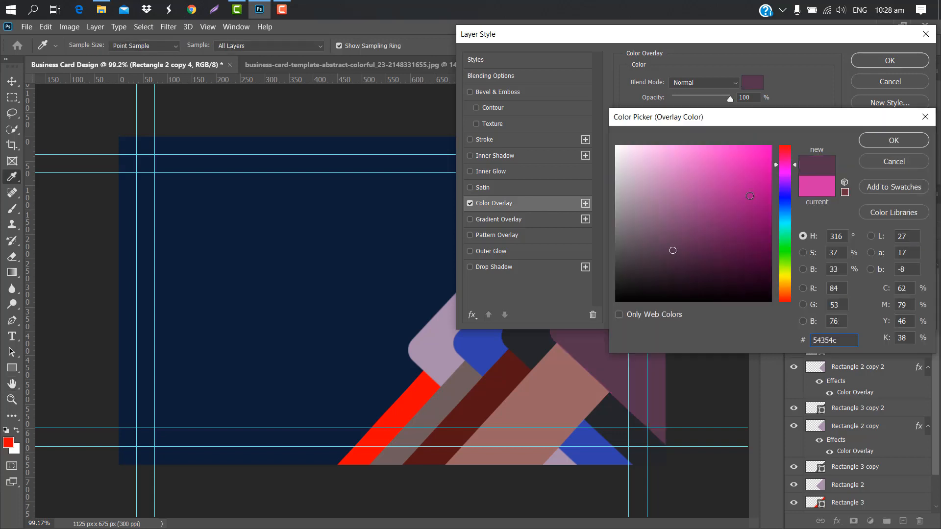
{"action": "left_click", "coordinate": [894, 140]}
{"action": "left_click", "coordinate": [877, 59]}
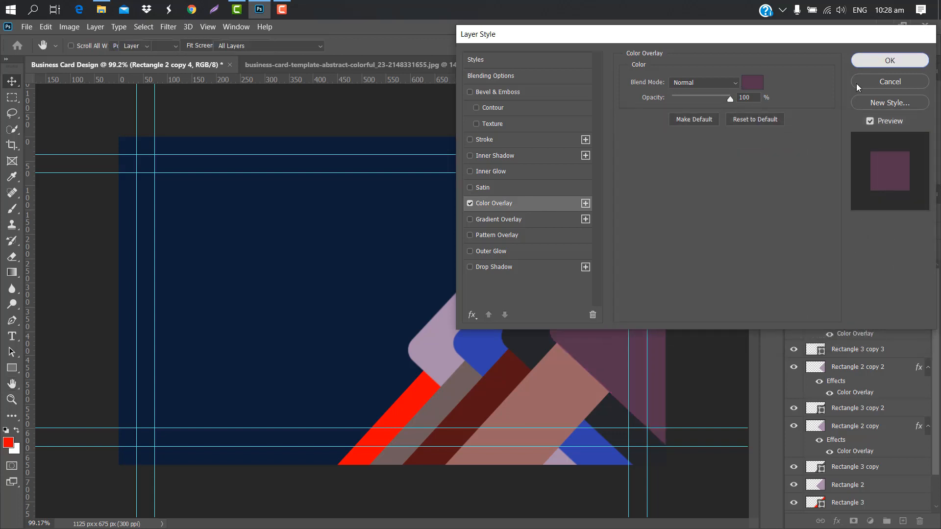
Shift the plum triangle to the right so a pink band shows along both of its edges
{"action": "key", "text": "ctrl+t"}
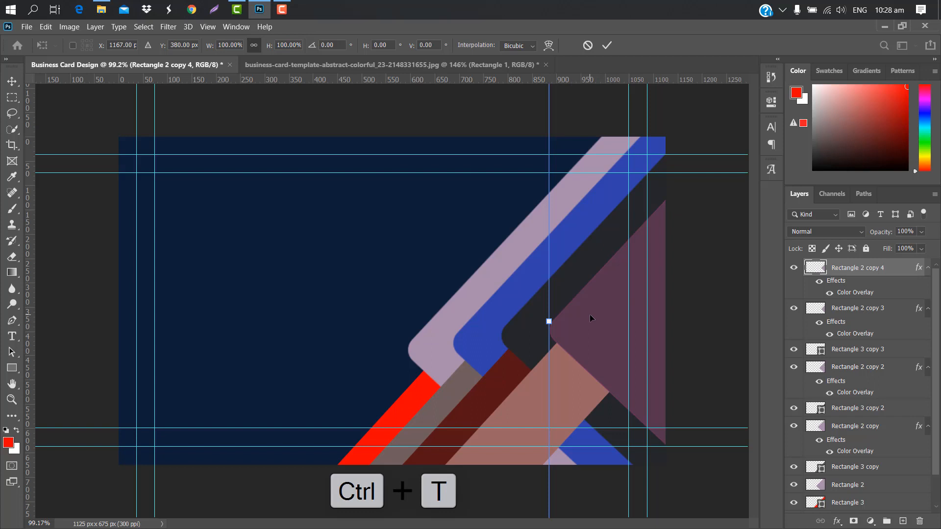
{"action": "left_click_drag", "start_coordinate": [590, 318], "coordinate": [627, 316]}
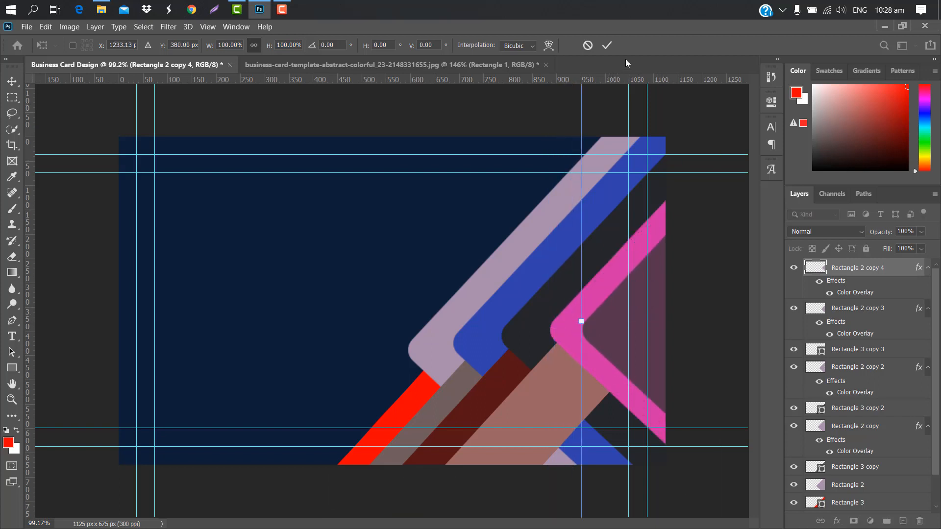
{"action": "key", "text": "Return"}
Duplicate the dusty rose bar, place the copy's layer directly beneath the plum triangle and recolor it red
{"action": "left_click_drag", "start_coordinate": [891, 349], "coordinate": [905, 519]}
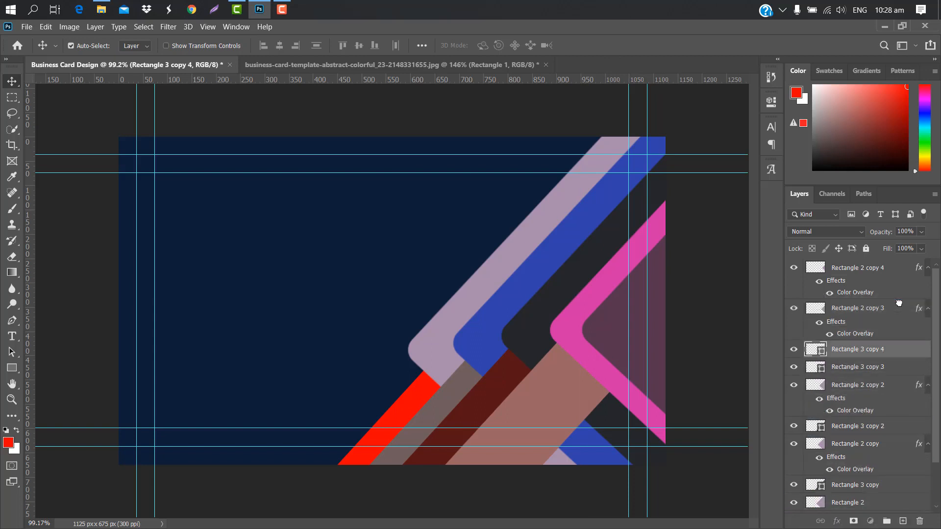
{"action": "double_click", "coordinate": [816, 349]}
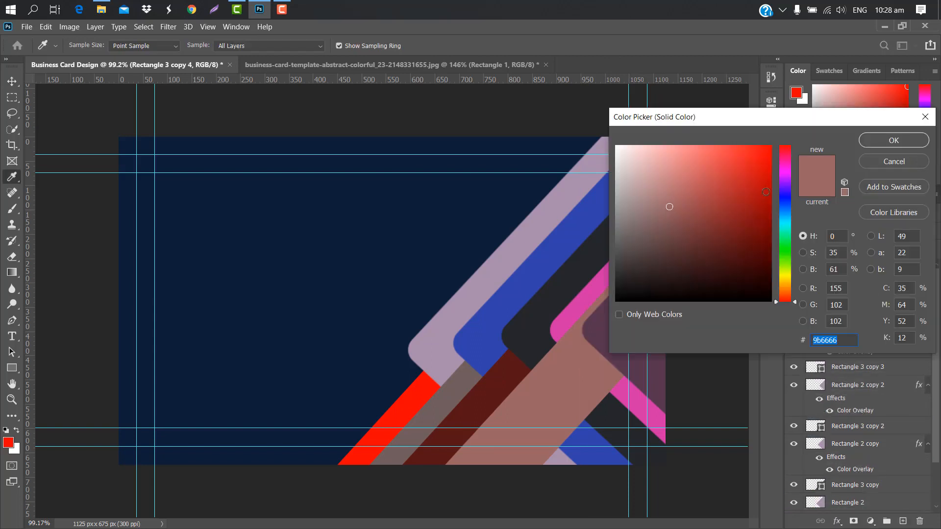
{"action": "left_click", "coordinate": [759, 191]}
{"action": "left_click", "coordinate": [873, 140]}
Shift the new red bar down and to the right to expose a dusty rose strip beside it
{"action": "key", "text": "ctrl+t"}
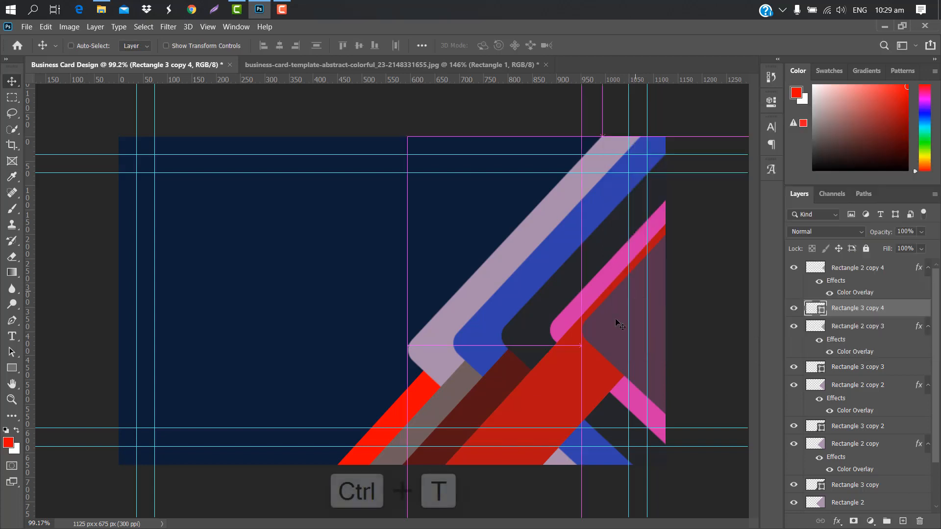
{"action": "left_click_drag", "start_coordinate": [585, 380], "coordinate": [609, 399]}
{"action": "left_click", "coordinate": [607, 45]}
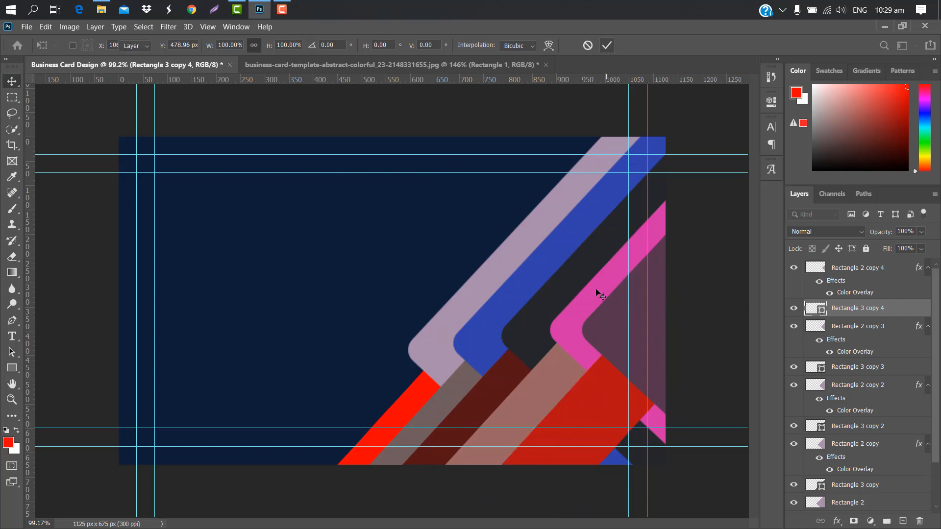
Adjust the positions of the plum, pink and dark grey triangles and their bars to even out the stripe spacing
{"action": "left_click", "coordinate": [613, 342]}
{"action": "left_click_drag", "start_coordinate": [595, 316], "coordinate": [652, 418]}
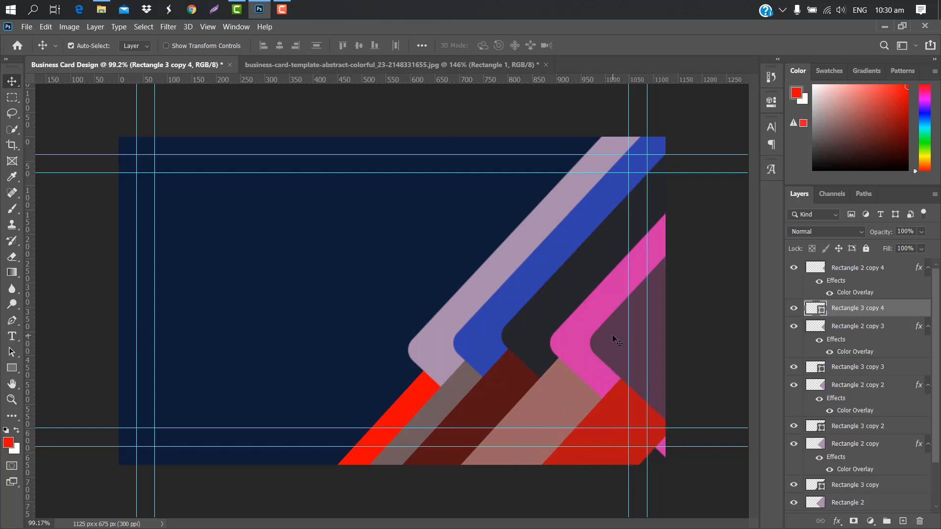
{"action": "left_click_drag", "start_coordinate": [582, 330], "coordinate": [556, 305]}
{"action": "left_click_drag", "start_coordinate": [492, 386], "coordinate": [498, 392]}
{"action": "mouse_move", "coordinate": [557, 395]}
{"action": "left_mouse_down"}
{"action": "mouse_move", "coordinate": [567, 403]}
{"action": "mouse_move", "coordinate": [566, 394]}
{"action": "left_mouse_up"}
{"action": "left_click", "coordinate": [473, 374]}
{"action": "left_click_drag", "start_coordinate": [575, 342], "coordinate": [527, 338]}
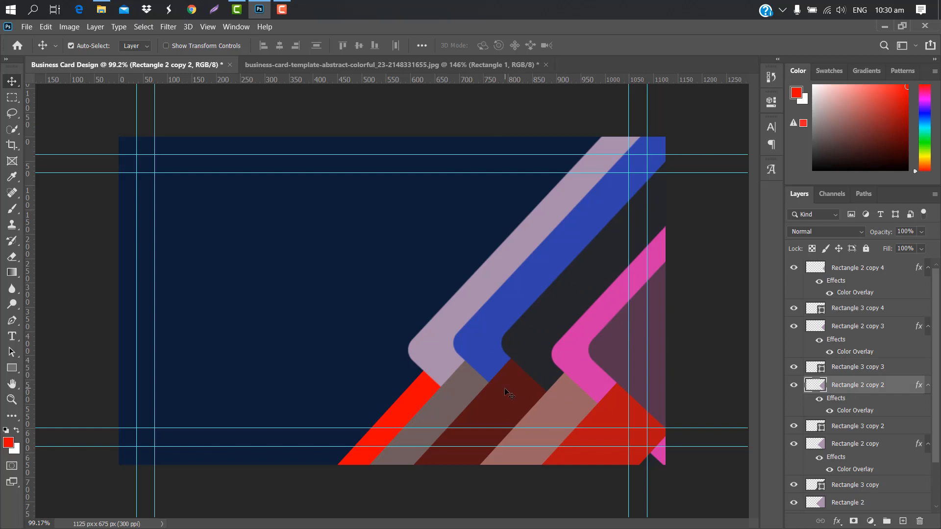
Nudge the dark red bar right, and move the lavender triangle and the bright red bar up and left to widen their stripes
{"action": "left_click_drag", "start_coordinate": [508, 392], "coordinate": [514, 395]}
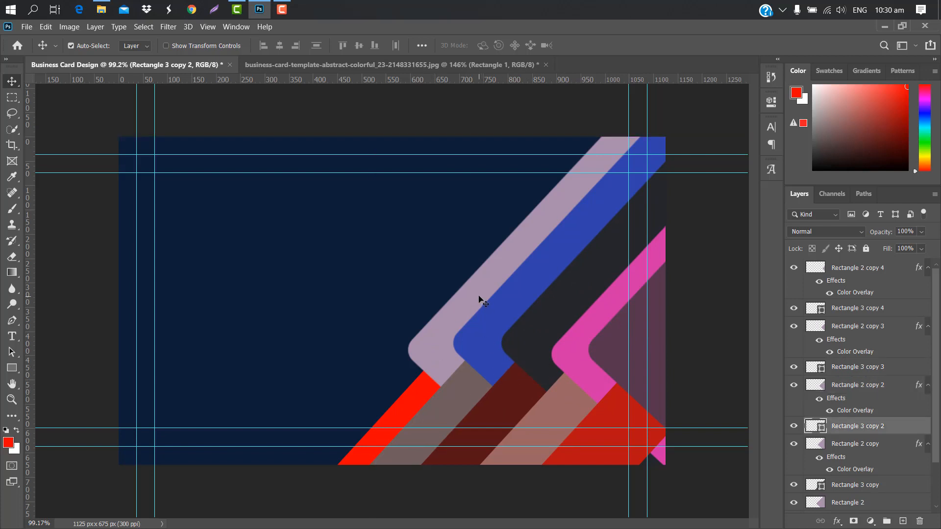
{"action": "left_click_drag", "start_coordinate": [479, 297], "coordinate": [470, 289]}
{"action": "left_click_drag", "start_coordinate": [425, 394], "coordinate": [419, 384]}
Select all the triangle and bar layers above the navy background and shift them together slightly right and down
{"action": "scroll", "coordinate": [937, 425], "scroll_direction": "down", "scroll_amount": 1}
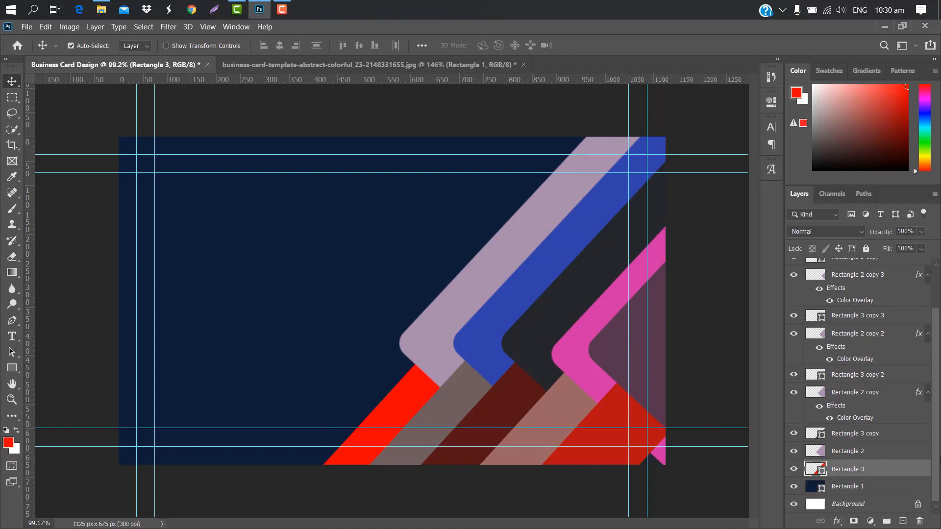
{"action": "left_click", "coordinate": [883, 451], "text": "ctrl"}
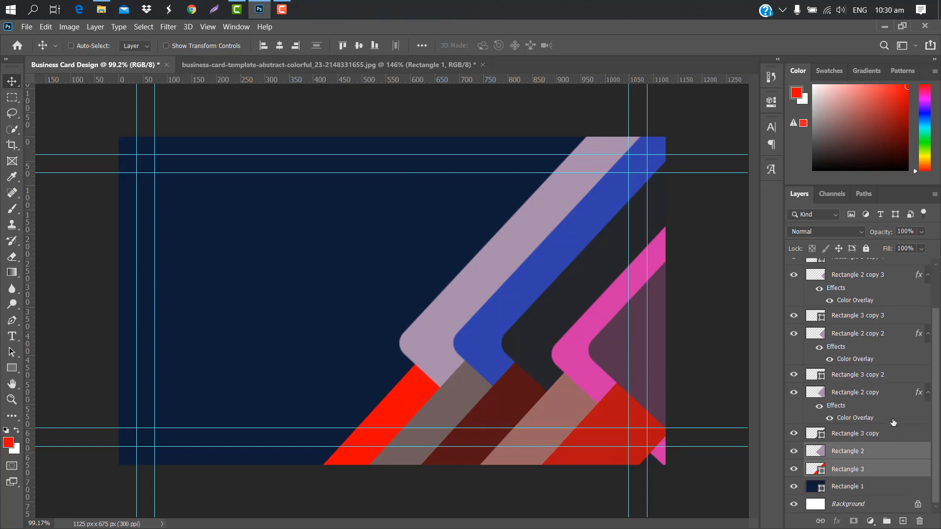
{"action": "left_click", "coordinate": [892, 434], "text": "ctrl"}
{"action": "left_click", "coordinate": [881, 374], "text": "ctrl"}
{"action": "left_click", "coordinate": [884, 333], "text": "ctrl"}
{"action": "left_click", "coordinate": [886, 315], "text": "ctrl"}
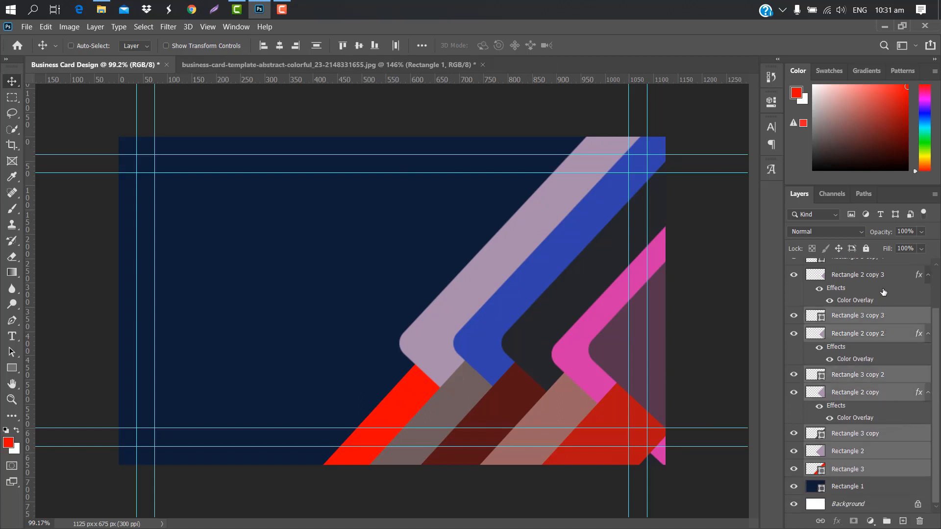
{"action": "left_click", "coordinate": [882, 277], "text": "ctrl"}
{"action": "scroll", "coordinate": [882, 343], "scroll_direction": "up", "scroll_amount": 3}
{"action": "left_click", "coordinate": [862, 308], "text": "ctrl"}
{"action": "left_click", "coordinate": [863, 267], "text": "ctrl"}
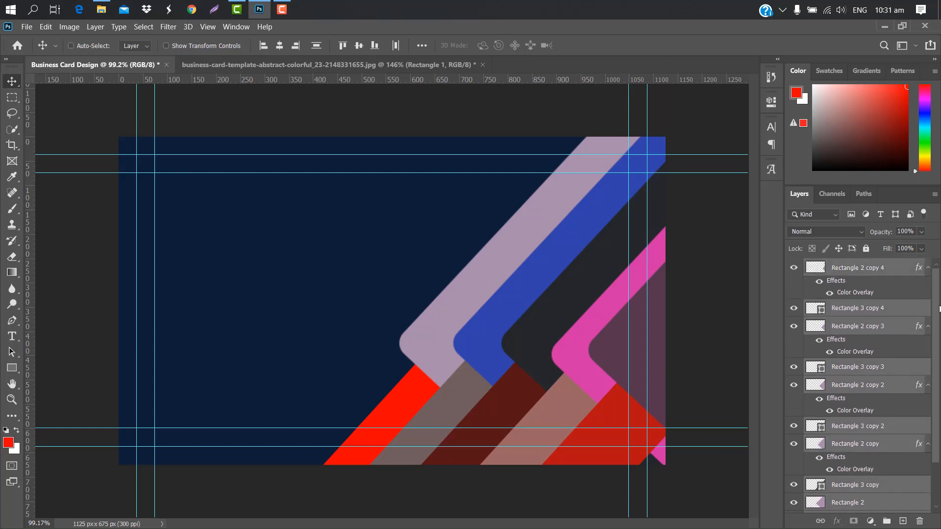
{"action": "key", "text": "ctrl+t"}
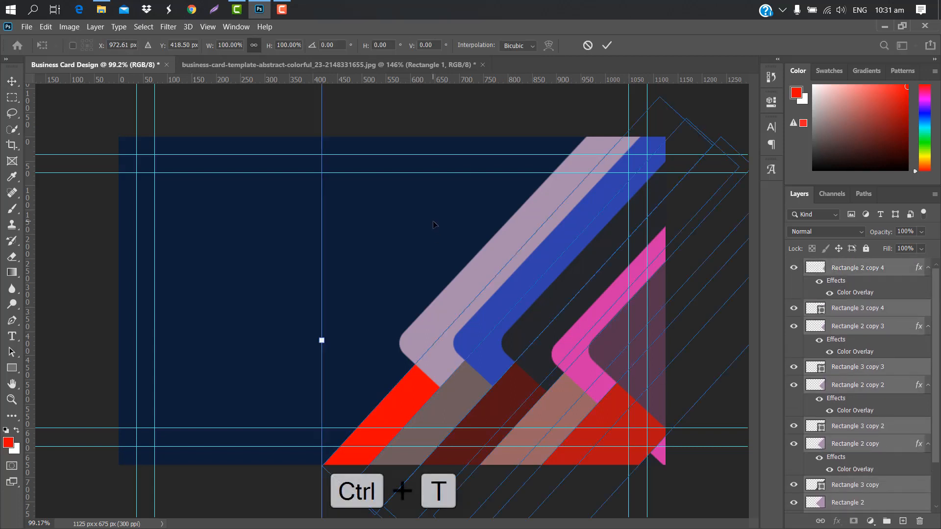
{"action": "left_click_drag", "start_coordinate": [433, 224], "coordinate": [444, 229]}
{"action": "key", "text": "Return"}
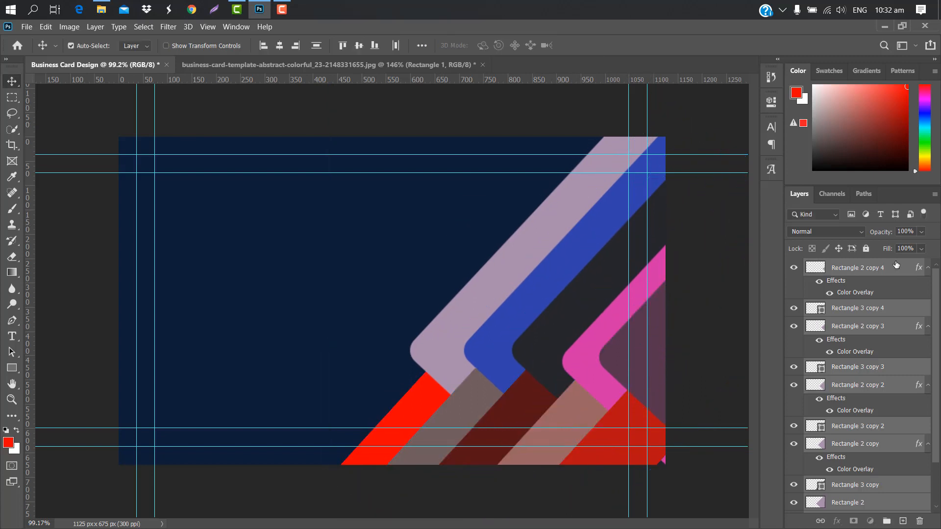
Nudge the leftmost bright red bar to the left and recolor it orange #f79125
{"action": "left_click_drag", "start_coordinate": [427, 397], "coordinate": [420, 394]}
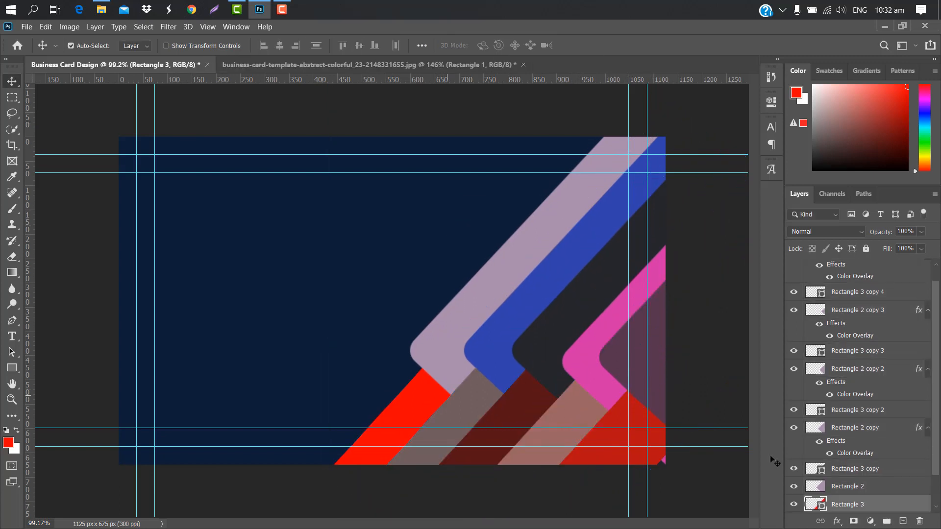
{"action": "double_click", "coordinate": [815, 505]}
{"action": "key", "text": "ctrl+v"}
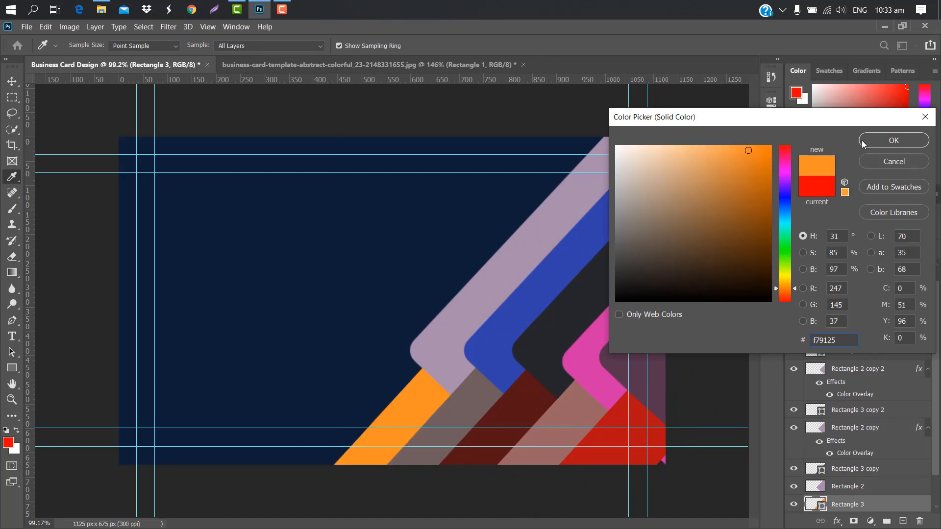
{"action": "left_click", "coordinate": [894, 140]}
Add a purple #7f336b Color Overlay to the lavender triangle
{"action": "left_click", "coordinate": [458, 368]}
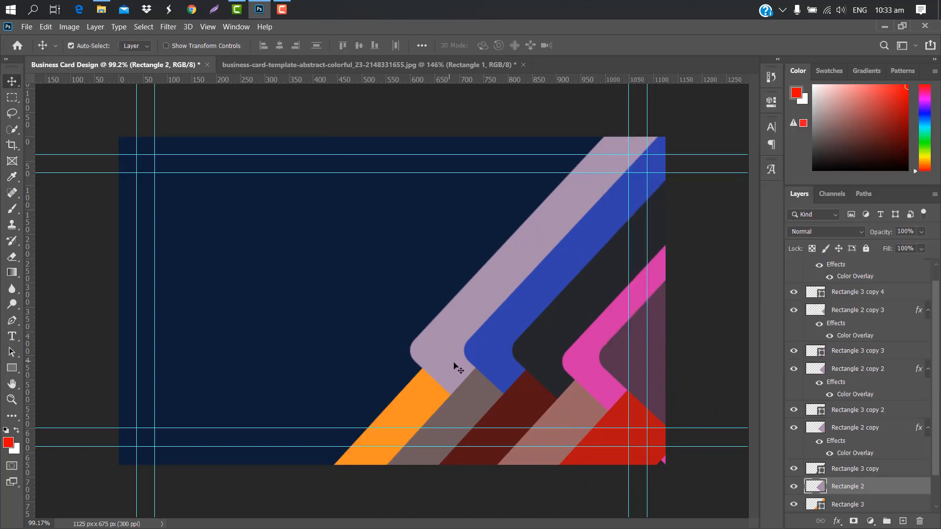
{"action": "double_click", "coordinate": [879, 489]}
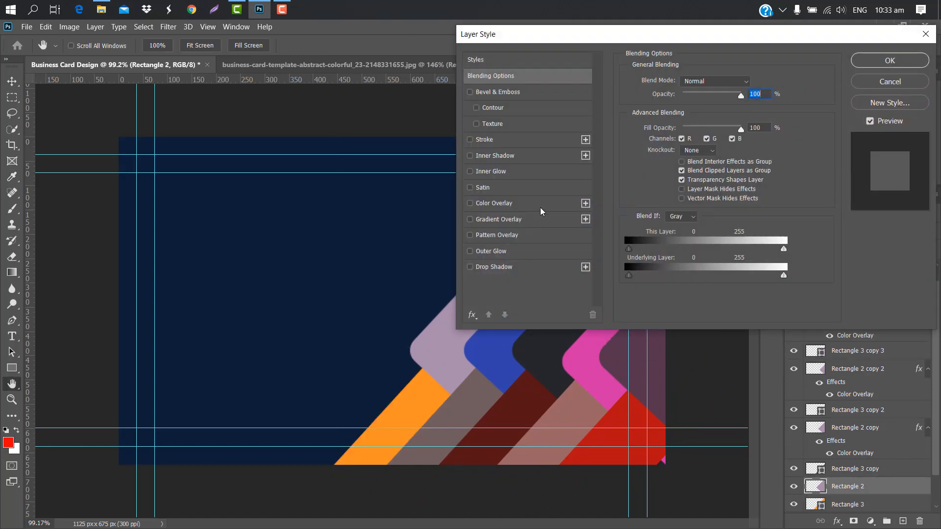
{"action": "left_click", "coordinate": [540, 204]}
{"action": "left_click", "coordinate": [754, 82]}
{"action": "left_click", "coordinate": [718, 223]}
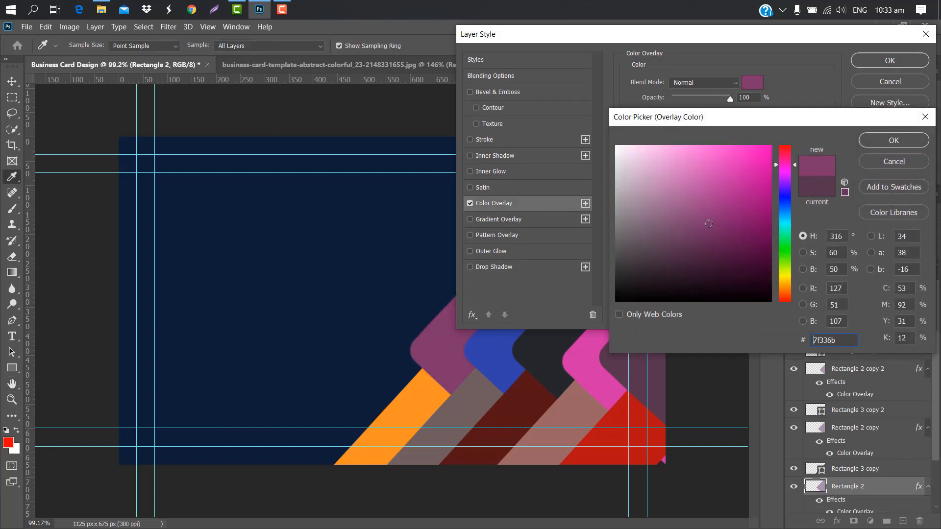
{"action": "left_click", "coordinate": [887, 141]}
{"action": "left_click", "coordinate": [883, 61]}
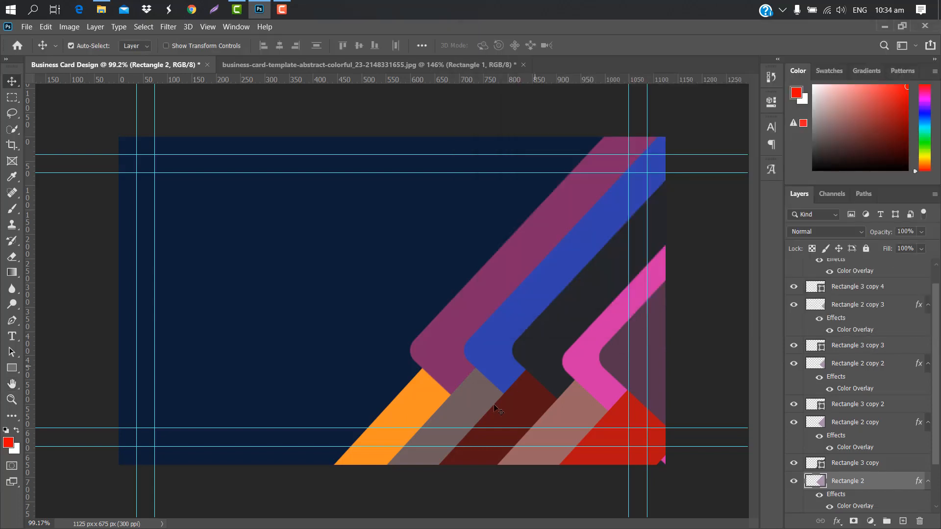
Recolor the grey bar next to the orange one to burnt orange #db5731
{"action": "left_click", "coordinate": [450, 420]}
{"action": "double_click", "coordinate": [815, 463]}
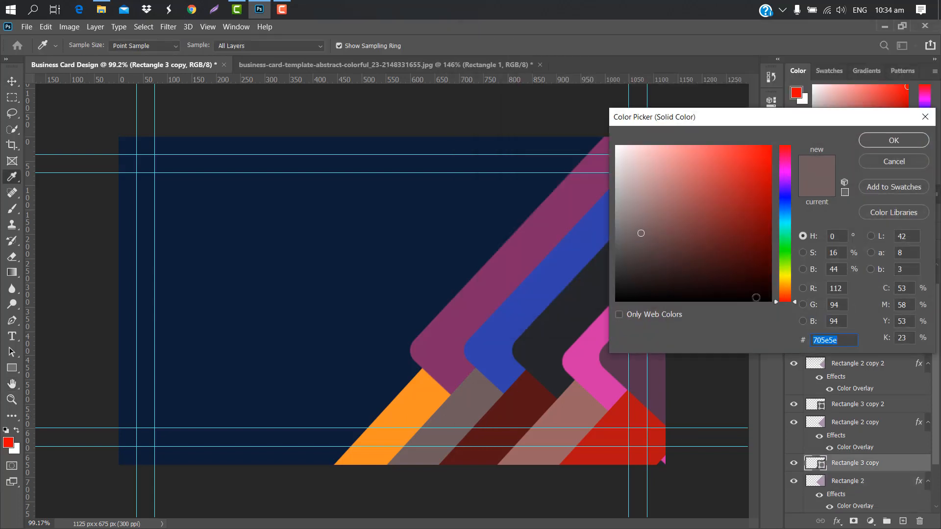
{"action": "type", "text": "db5731"}
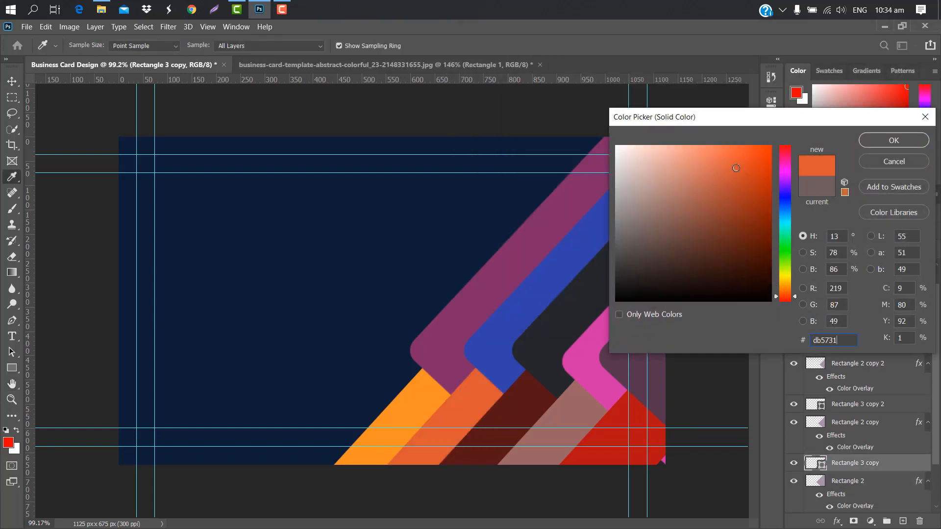
{"action": "left_click", "coordinate": [890, 141]}
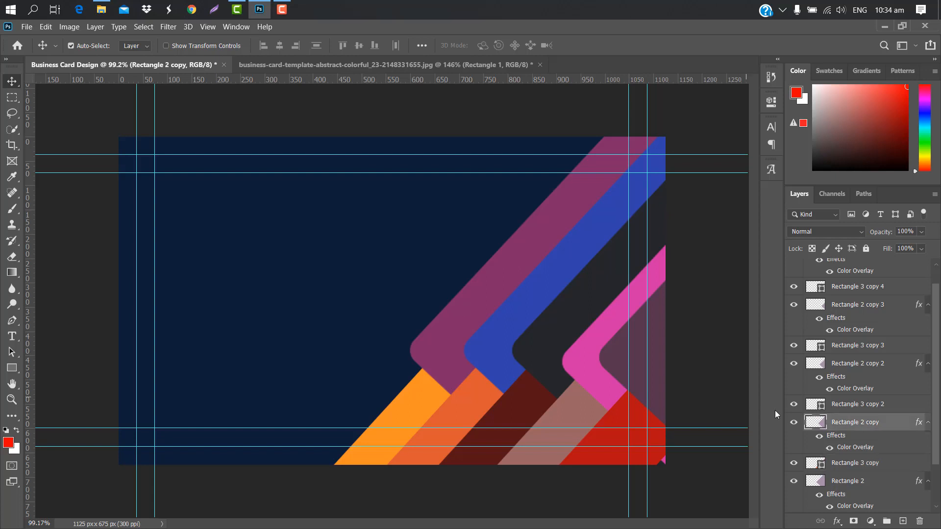
Change the blue triangle's Color Overlay to raspberry #b13363
{"action": "double_click", "coordinate": [908, 423]}
{"action": "left_click", "coordinate": [534, 204]}
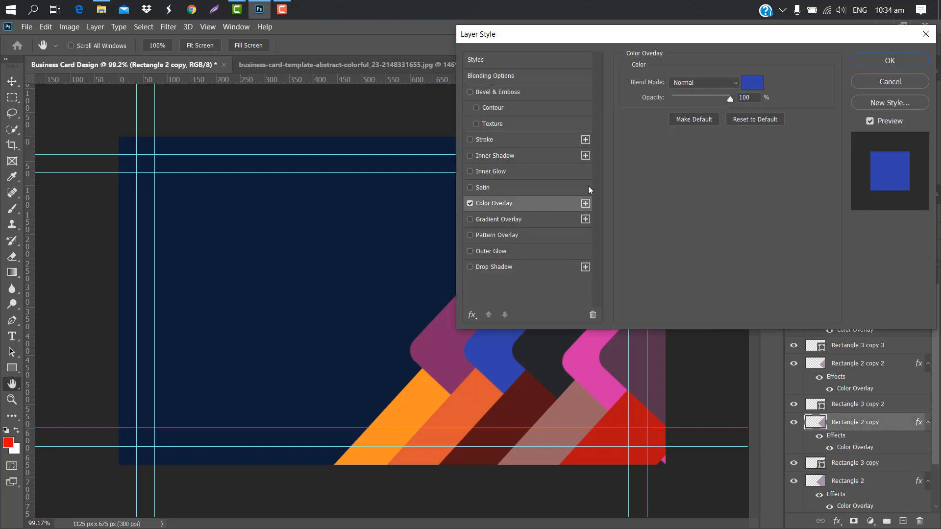
{"action": "left_click", "coordinate": [755, 84]}
{"action": "left_click", "coordinate": [726, 192]}
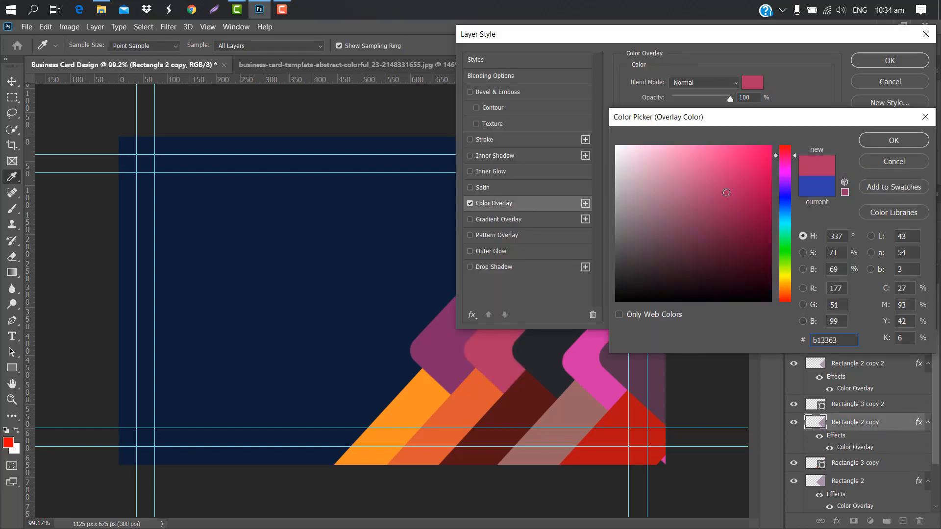
{"action": "left_click", "coordinate": [893, 140]}
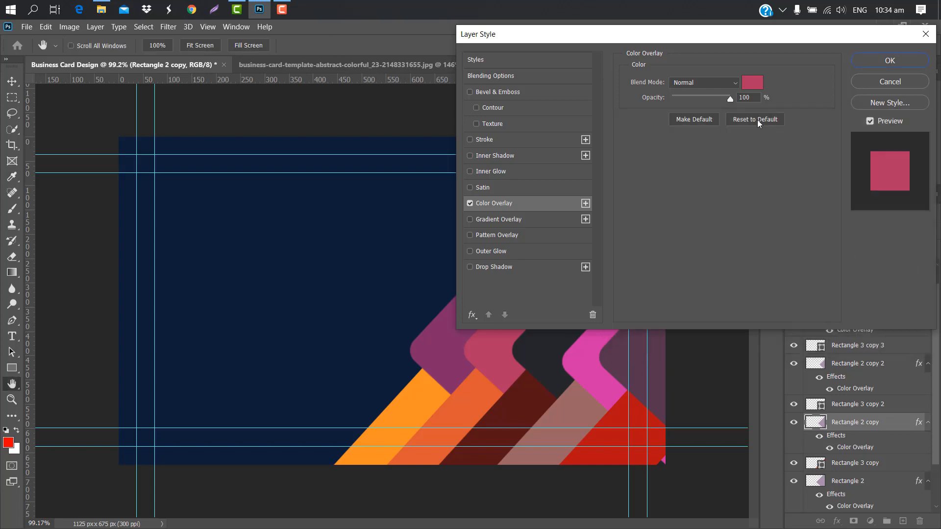
{"action": "left_click", "coordinate": [885, 61]}
Recolor the dark red bar to crimson pink #b8305e
{"action": "left_click", "coordinate": [823, 427]}
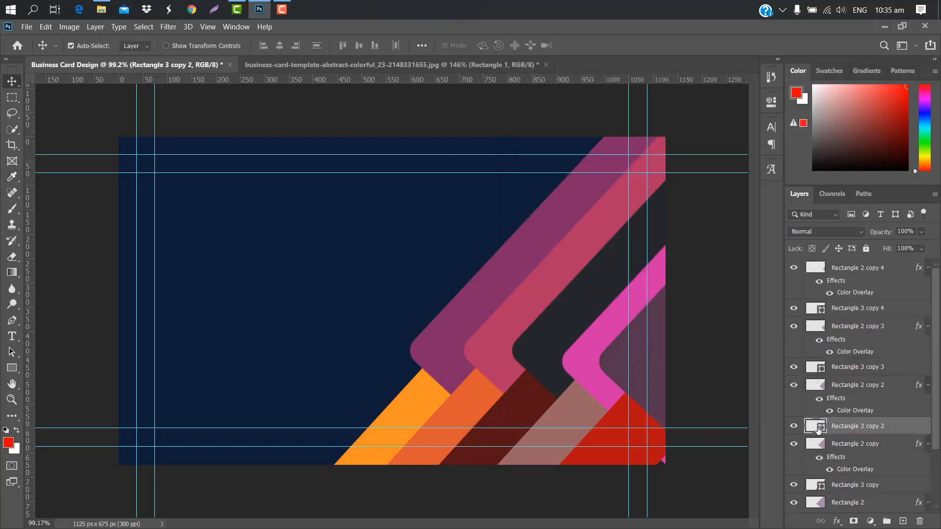
{"action": "double_click", "coordinate": [816, 427]}
{"action": "left_click", "coordinate": [505, 362]}
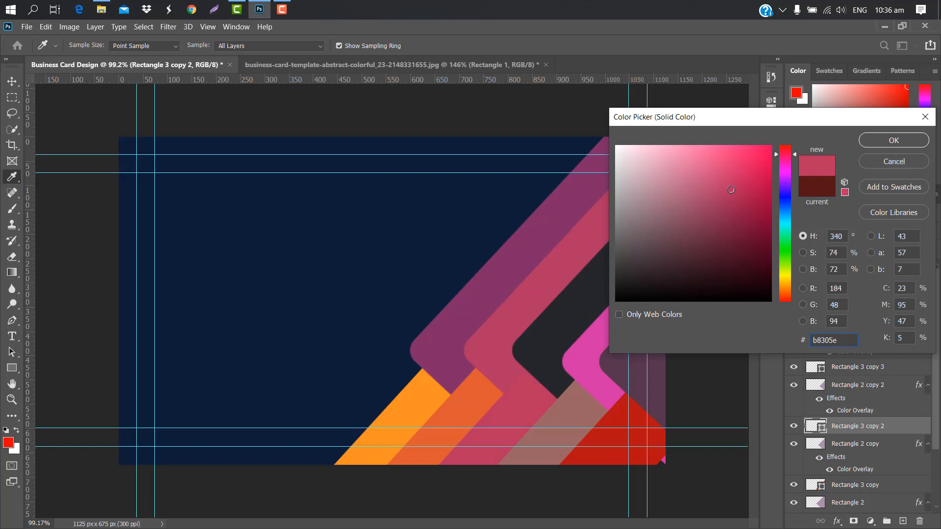
{"action": "left_click", "coordinate": [895, 141]}
Change the near-black triangle's Color Overlay to a vivid orange
{"action": "left_click", "coordinate": [550, 356]}
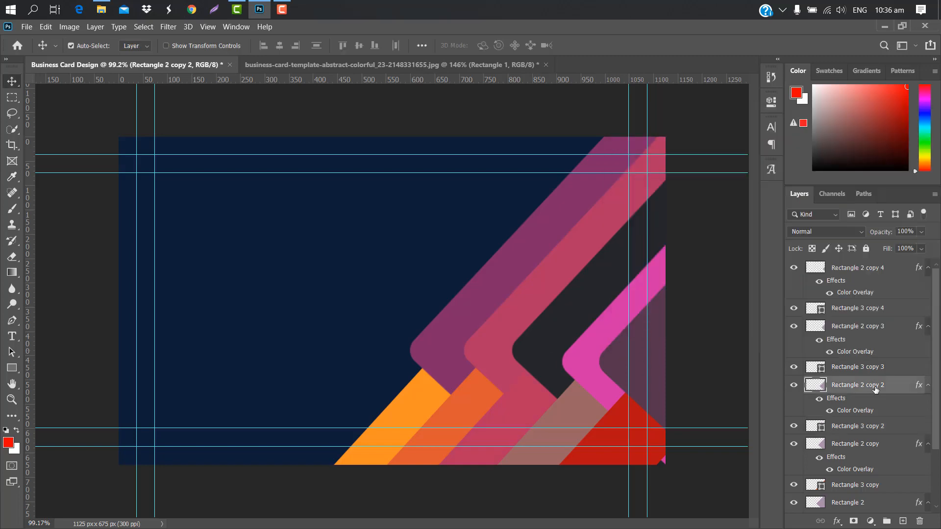
{"action": "double_click", "coordinate": [837, 380]}
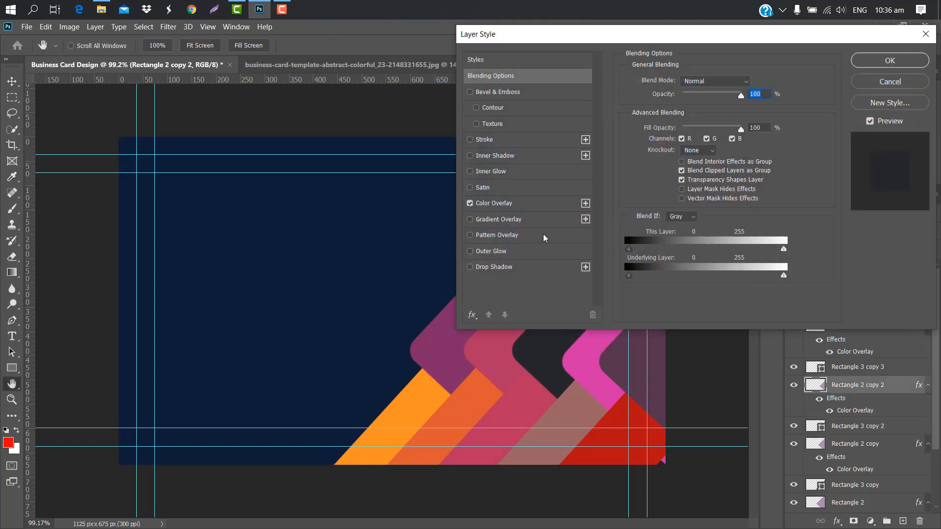
{"action": "left_click", "coordinate": [533, 208]}
{"action": "left_click", "coordinate": [751, 83]}
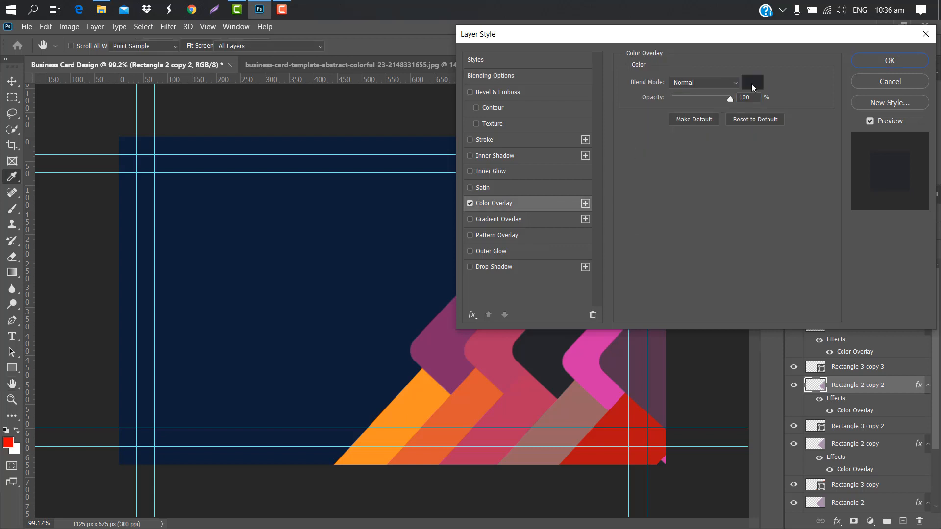
{"action": "left_click", "coordinate": [890, 141]}
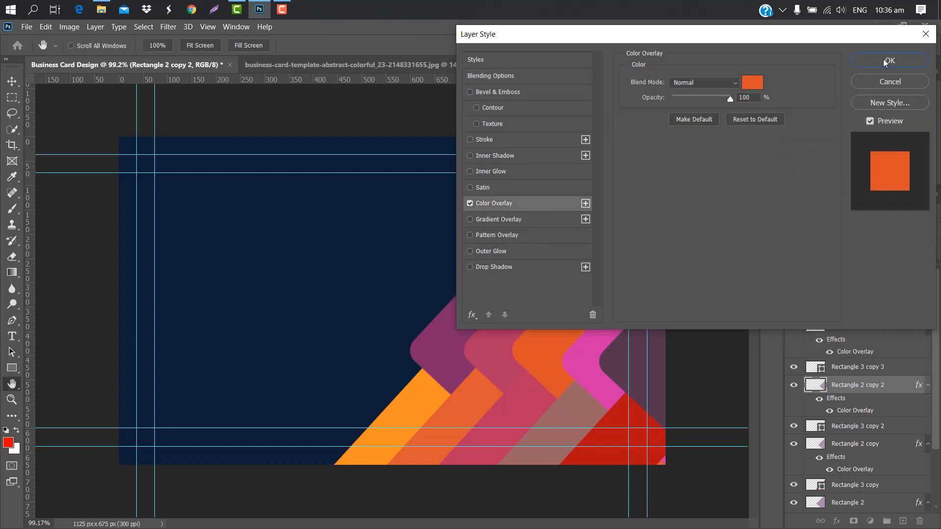
{"action": "left_click", "coordinate": [891, 60]}
Change the pink triangle's Color Overlay to the light orange #f79125 sampled from the outermost diagonal bar
{"action": "left_click", "coordinate": [588, 363]}
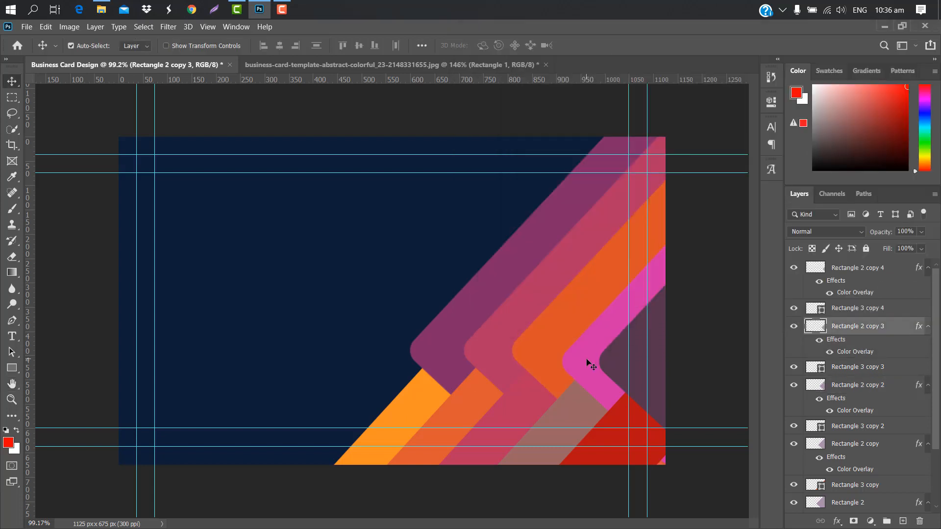
{"action": "double_click", "coordinate": [895, 329]}
{"action": "left_click", "coordinate": [533, 201]}
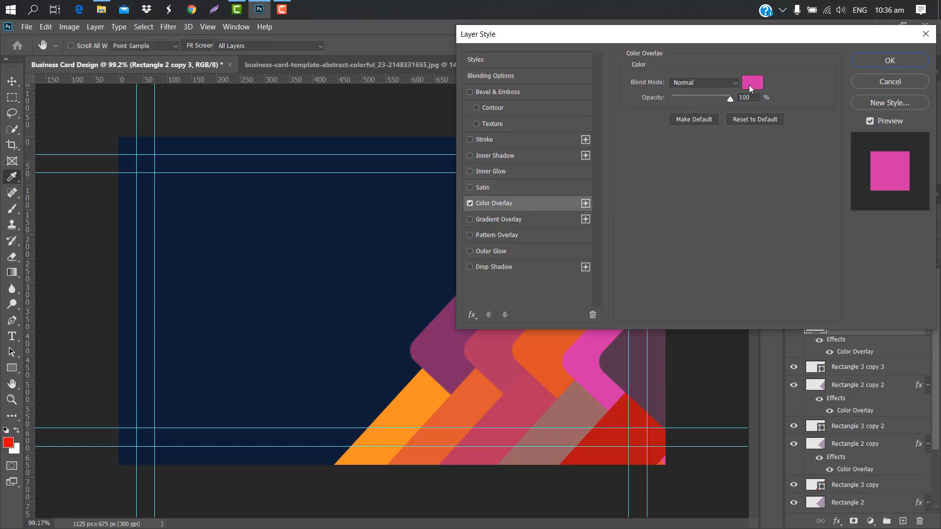
{"action": "left_click", "coordinate": [751, 82]}
{"action": "left_click", "coordinate": [418, 405]}
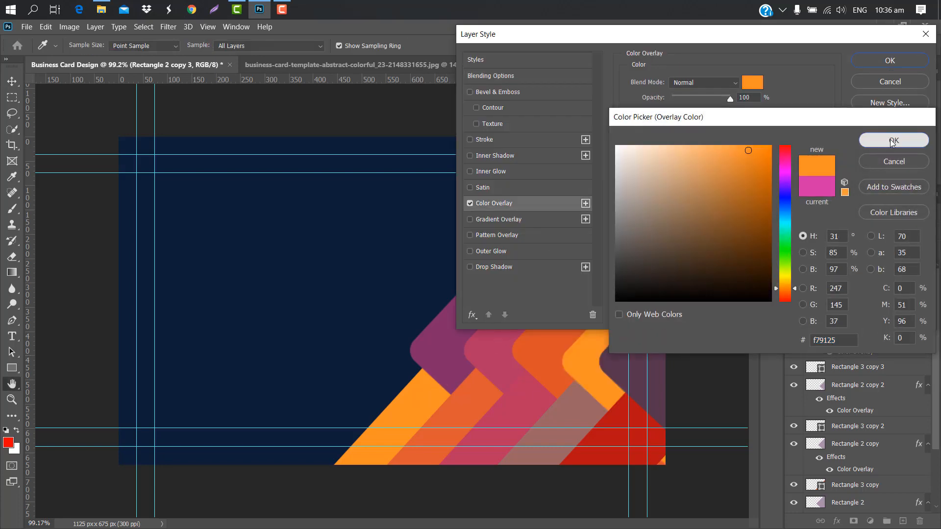
{"action": "left_click", "coordinate": [867, 141]}
{"action": "left_click", "coordinate": [866, 59]}
Recolor the taupe diagonal bar beside the red one to deep purple #6c2458
{"action": "left_click", "coordinate": [572, 419]}
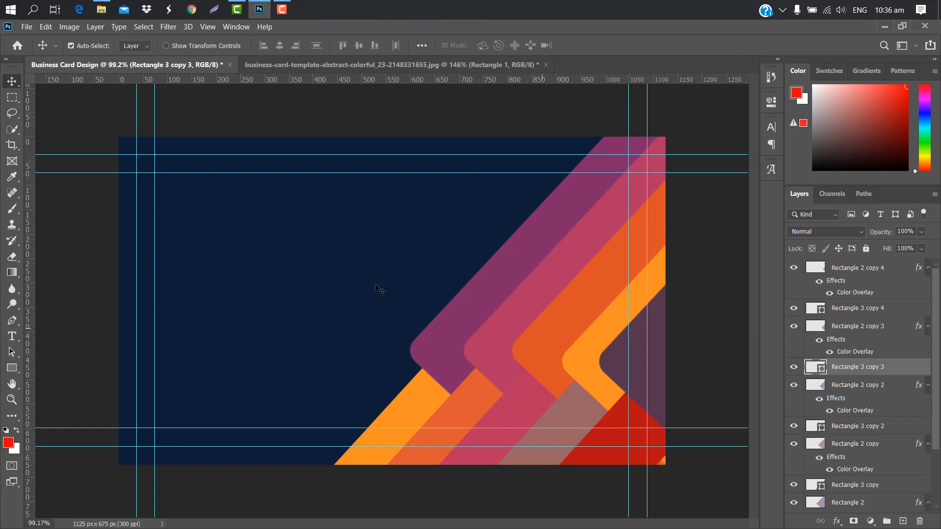
{"action": "double_click", "coordinate": [822, 369]}
{"action": "left_click", "coordinate": [444, 375]}
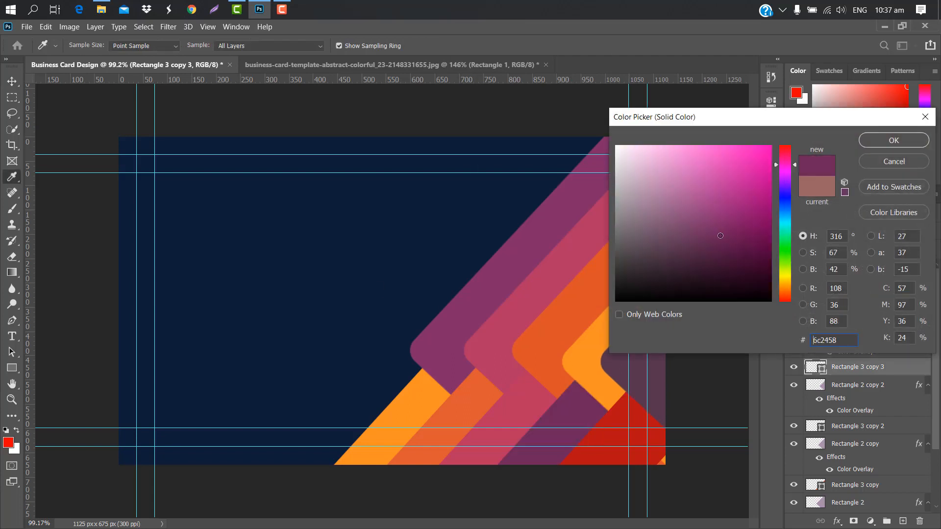
{"action": "left_click", "coordinate": [904, 134]}
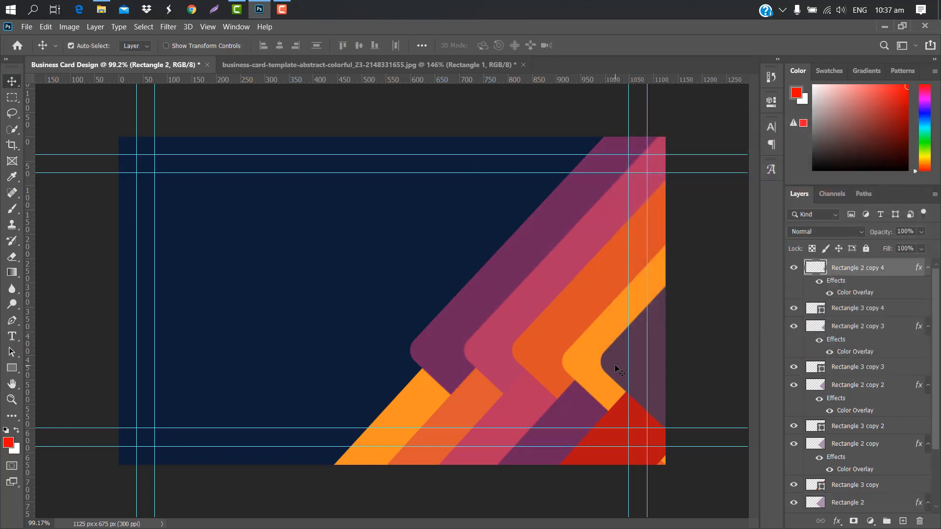
Change the Color Overlay of the innermost muted purple triangle to dark slate #423f51
{"action": "left_click", "coordinate": [618, 370]}
{"action": "double_click", "coordinate": [911, 268]}
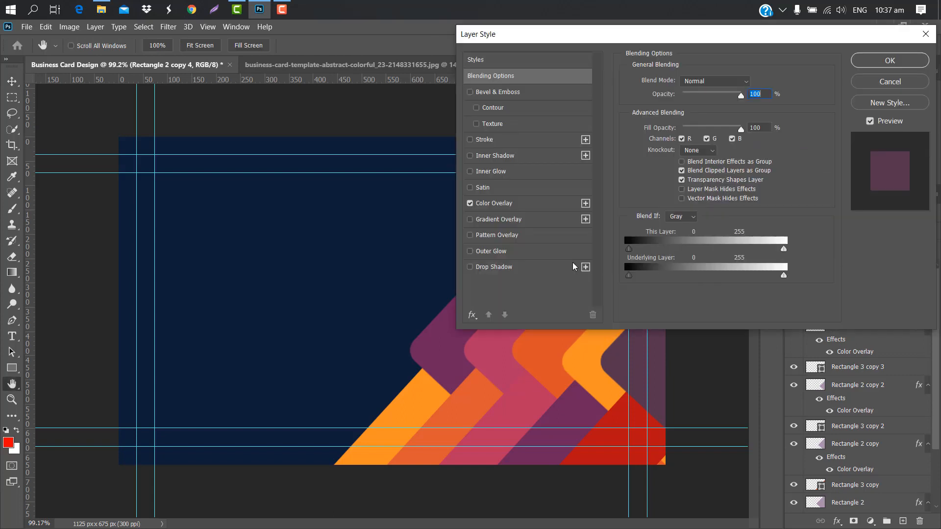
{"action": "left_click", "coordinate": [538, 203]}
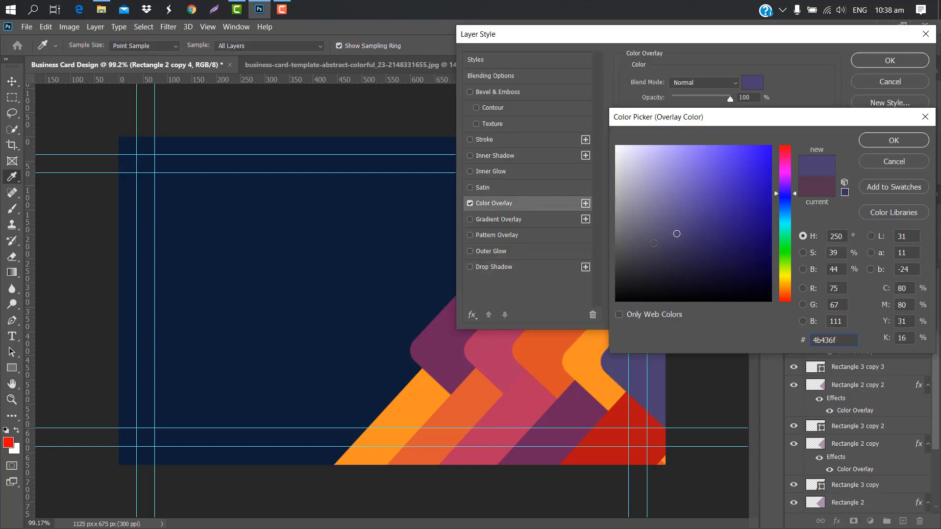
{"action": "left_click_drag", "start_coordinate": [675, 233], "coordinate": [650, 252]}
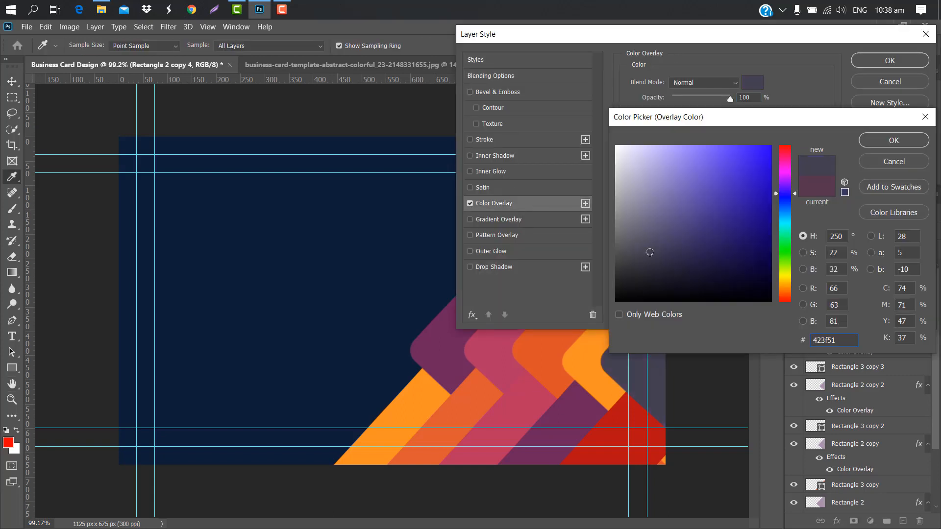
{"action": "left_click", "coordinate": [888, 141]}
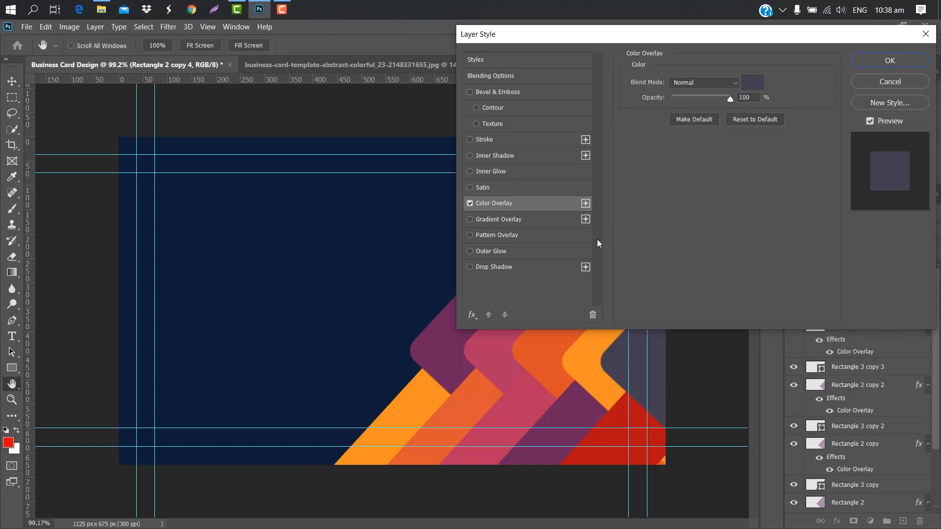
{"action": "left_click", "coordinate": [882, 61]}
Recolor the dark red diagonal bar to a brighter red
{"action": "left_click", "coordinate": [817, 309]}
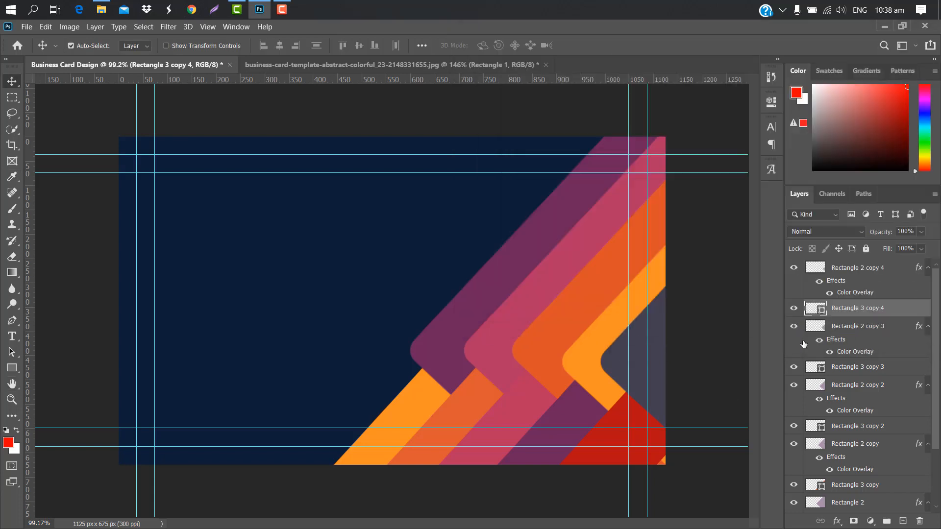
{"action": "double_click", "coordinate": [821, 313]}
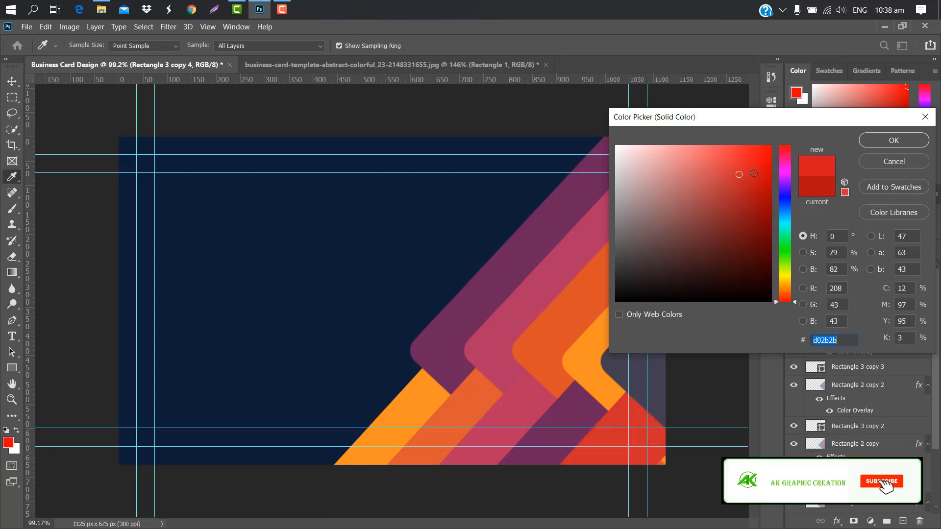
{"action": "left_click", "coordinate": [881, 143]}
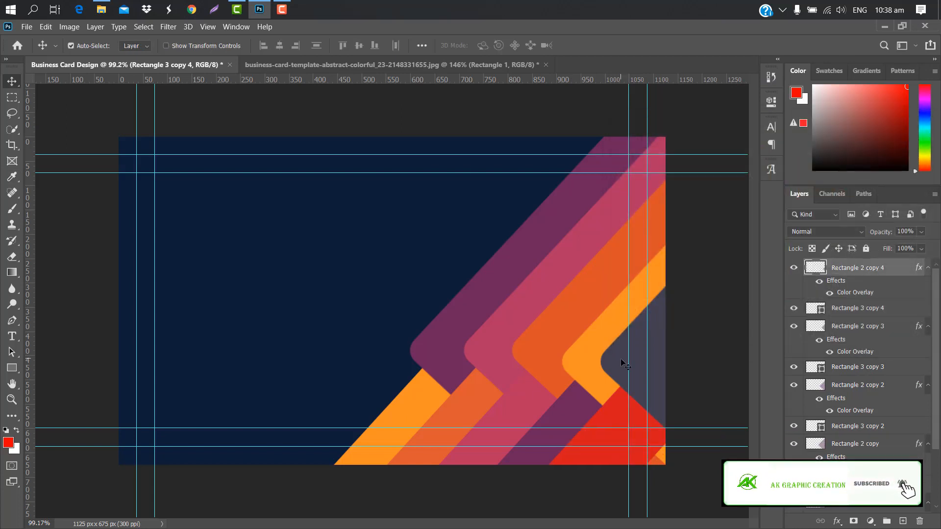
Add a Drop Shadow to the slate triangle with 20 px distance, 5% spread and 40 px size
{"action": "double_click", "coordinate": [902, 269]}
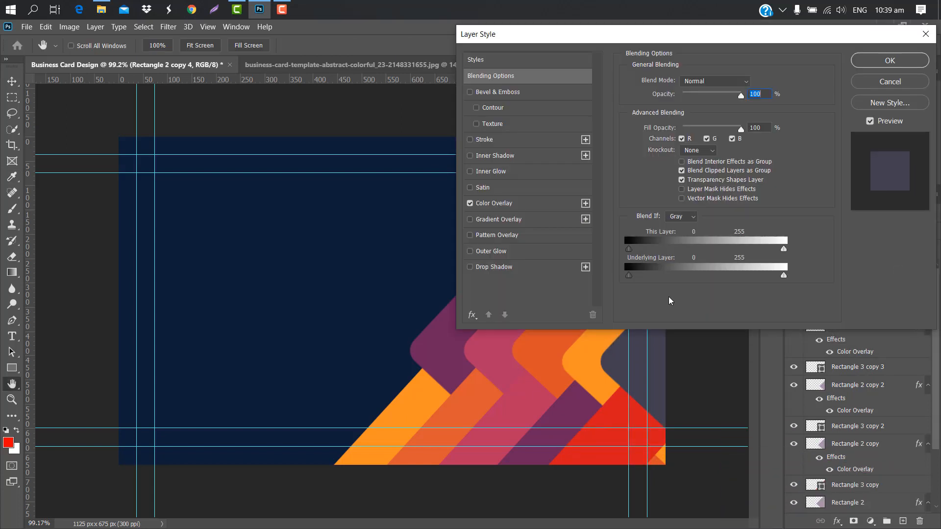
{"action": "left_click", "coordinate": [534, 268]}
{"action": "mouse_move", "coordinate": [671, 142]}
{"action": "left_mouse_down"}
{"action": "mouse_move", "coordinate": [689, 134]}
{"action": "mouse_move", "coordinate": [694, 160]}
{"action": "mouse_move", "coordinate": [679, 145]}
{"action": "left_mouse_up"}
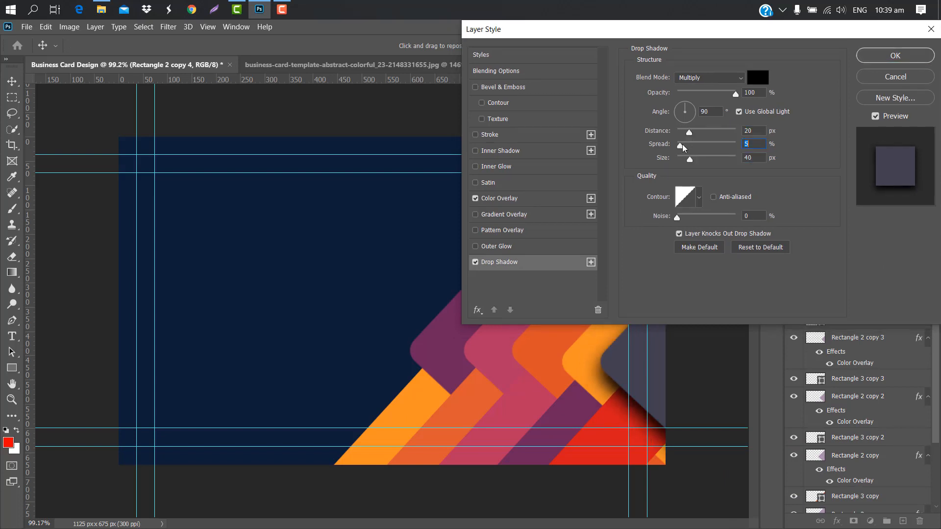
{"action": "left_click", "coordinate": [877, 56]}
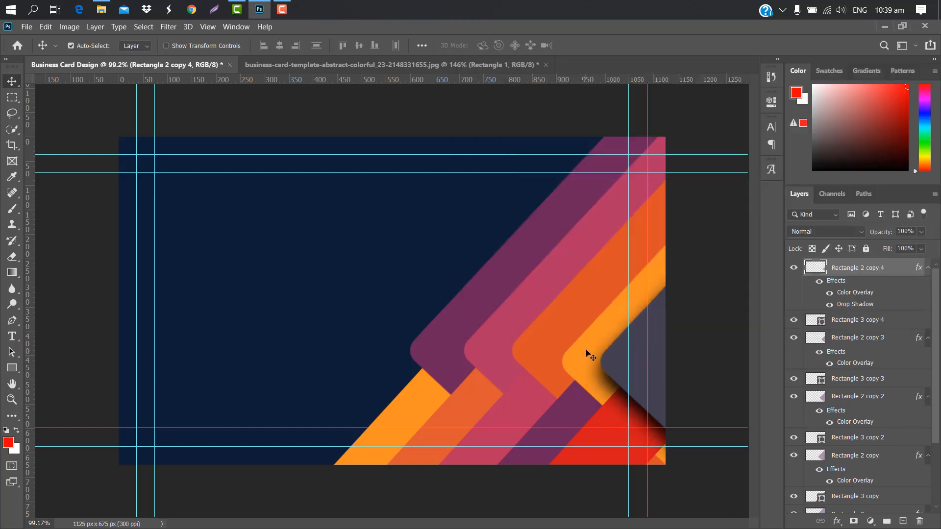
Add a Drop Shadow to the light orange triangle with 20 px distance, 6% spread and 40 px size
{"action": "left_click", "coordinate": [590, 353]}
{"action": "double_click", "coordinate": [900, 334]}
{"action": "left_click", "coordinate": [519, 262]}
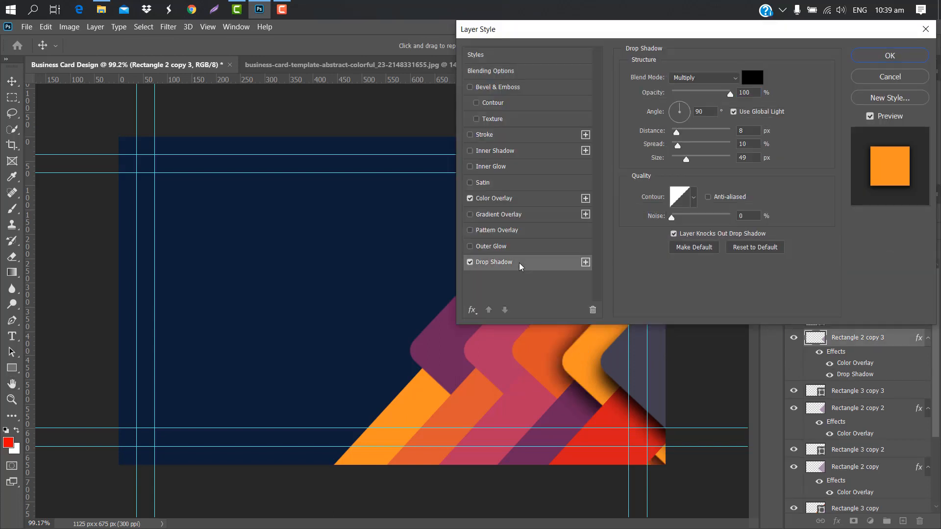
{"action": "left_click_drag", "start_coordinate": [682, 131], "coordinate": [683, 158]}
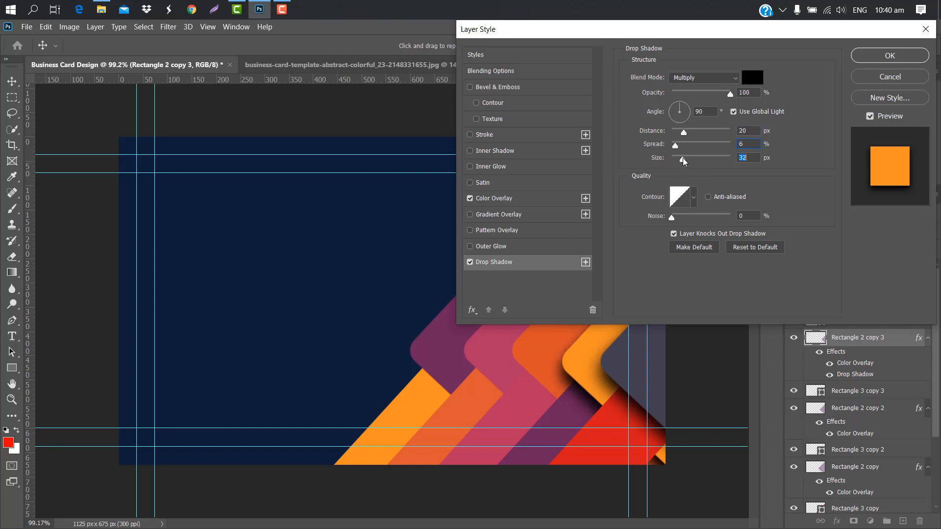
{"action": "type", "text": "40"}
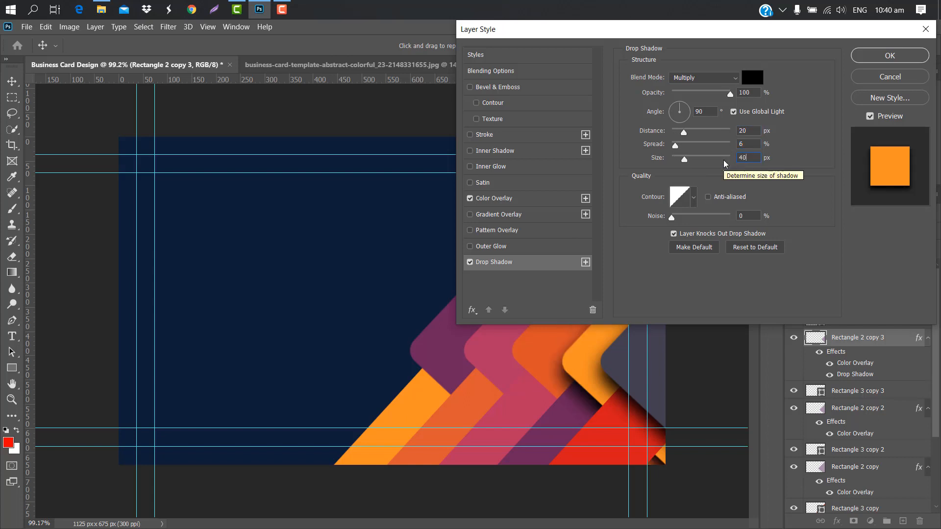
{"action": "left_click", "coordinate": [888, 55]}
Add a Drop Shadow to the vivid orange triangle with 20 px distance, 5% spread and 40 px size
{"action": "left_click", "coordinate": [572, 321]}
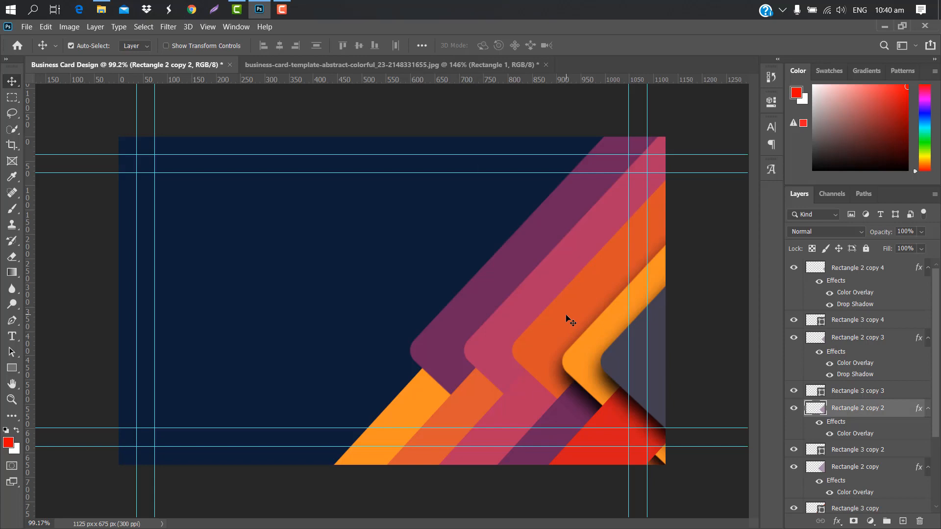
{"action": "double_click", "coordinate": [897, 410]}
{"action": "left_click", "coordinate": [540, 264]}
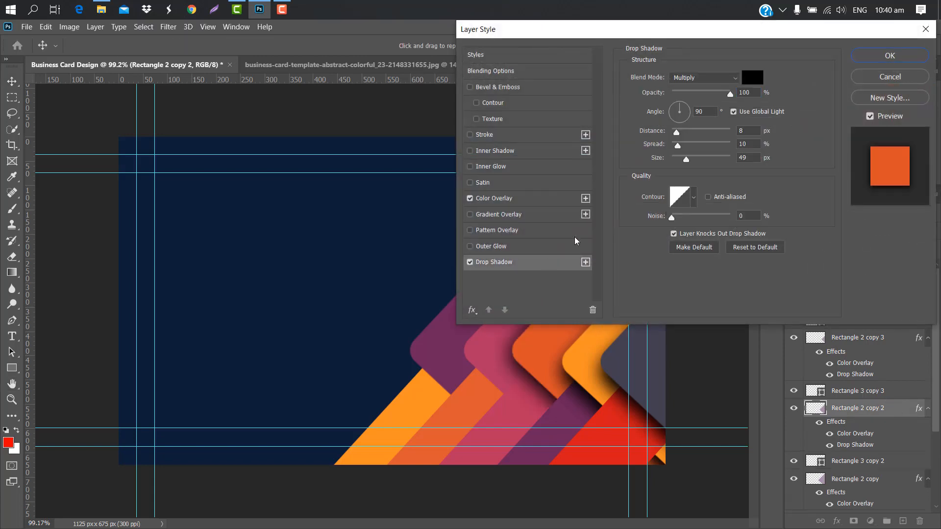
{"action": "left_click", "coordinate": [743, 131]}
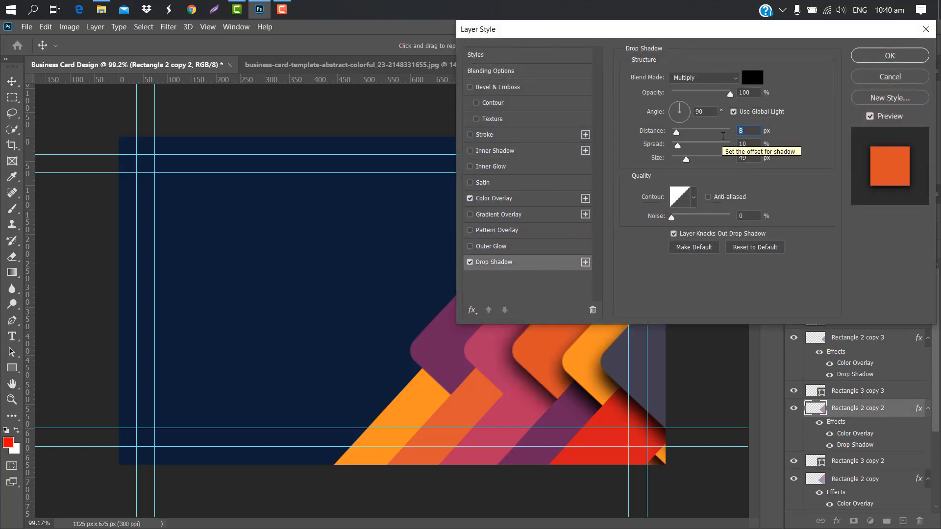
{"action": "type", "text": "20"}
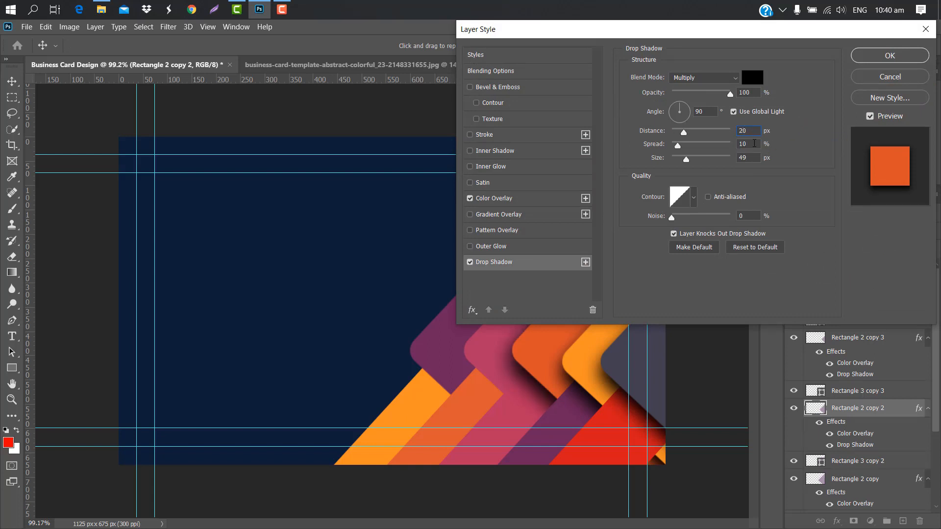
{"action": "type", "text": "5"}
{"action": "key", "text": "Tab"}
{"action": "type", "text": "40"}
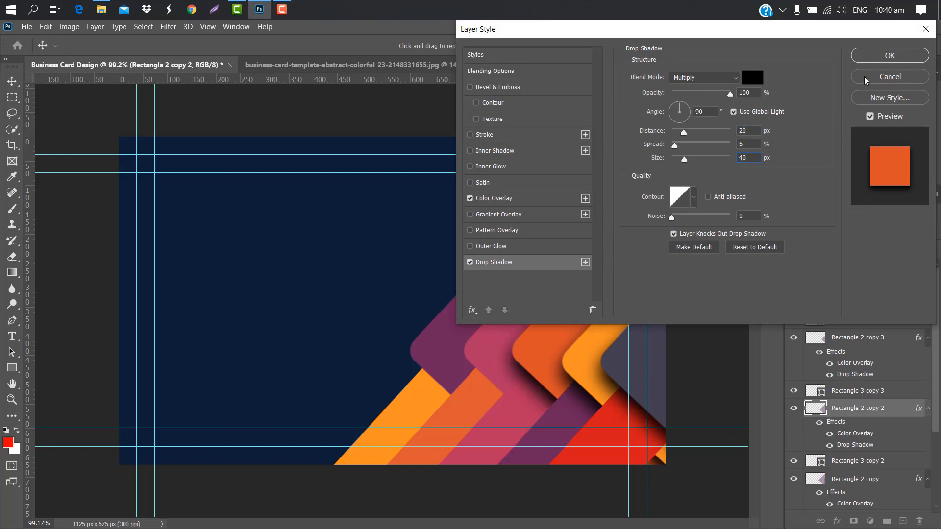
{"action": "left_click", "coordinate": [889, 56]}
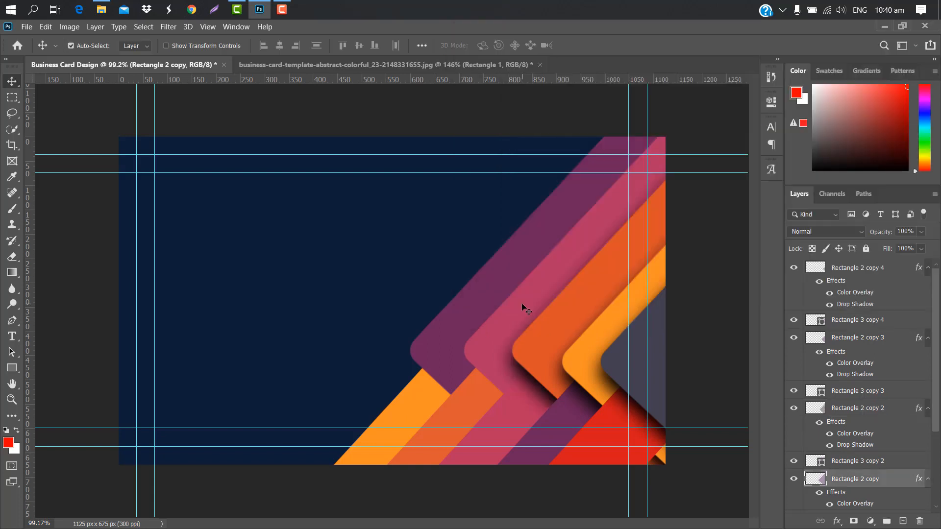
Add a Drop Shadow to the raspberry triangle with 20 px distance, 5% spread and 40 px size
{"action": "double_click", "coordinate": [894, 480]}
{"action": "left_click", "coordinate": [538, 263]}
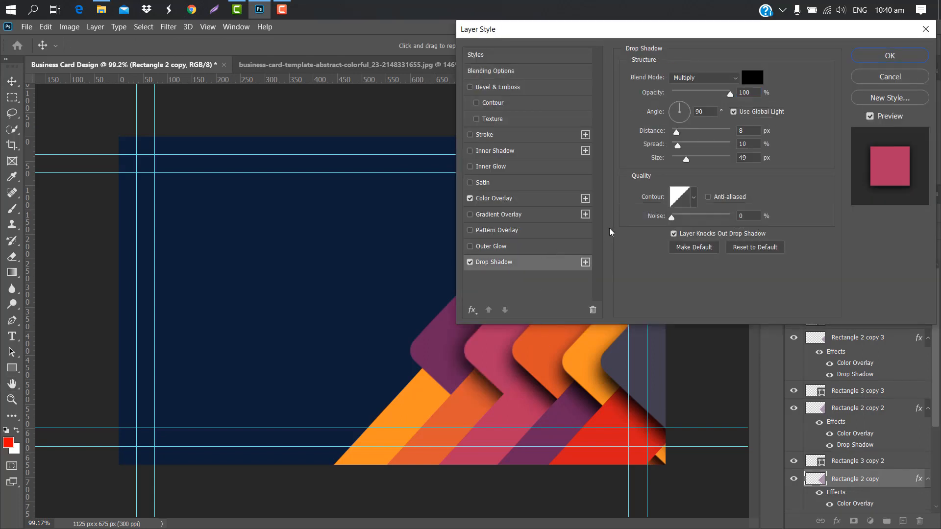
{"action": "type", "text": "20"}
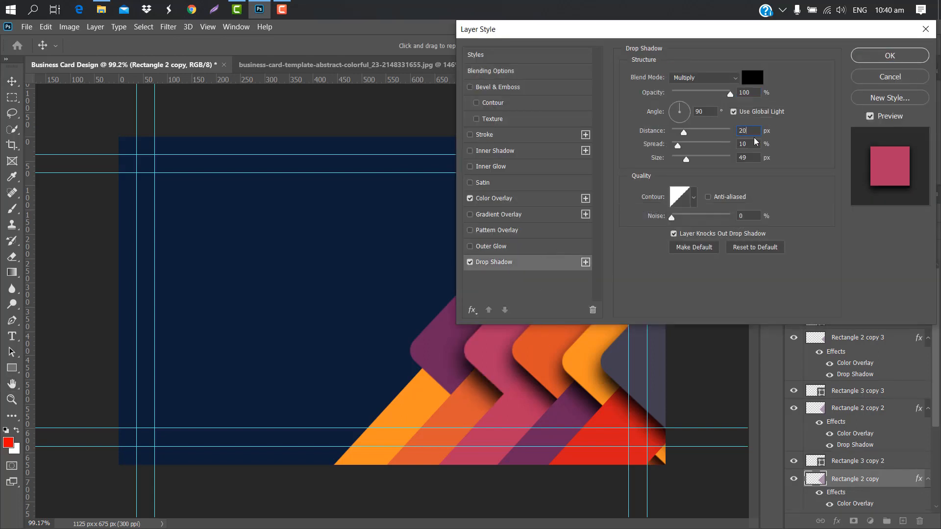
{"action": "key", "text": "Tab"}
{"action": "type", "text": "05"}
{"action": "type", "text": "40"}
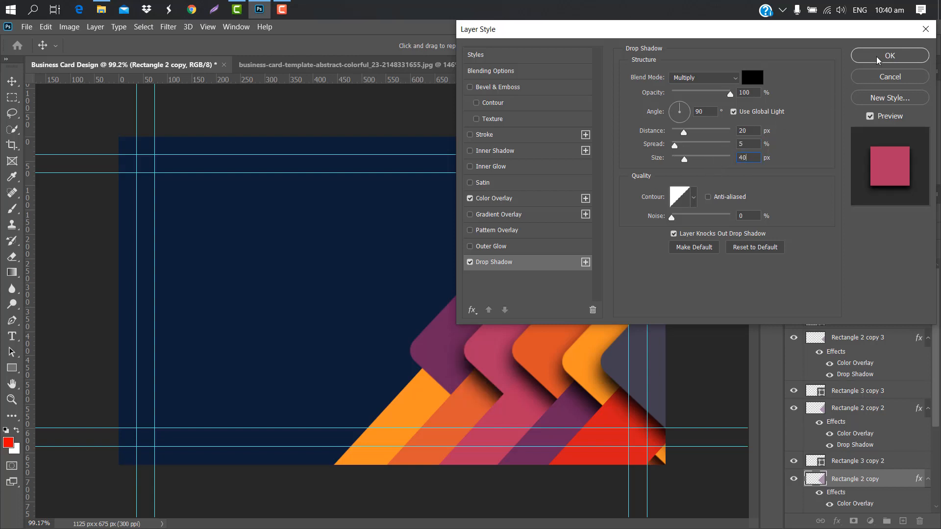
{"action": "left_click", "coordinate": [877, 57]}
Add a Drop Shadow to the purple triangle with 20 px distance, 5% spread and 40 px size
{"action": "left_click", "coordinate": [465, 317]}
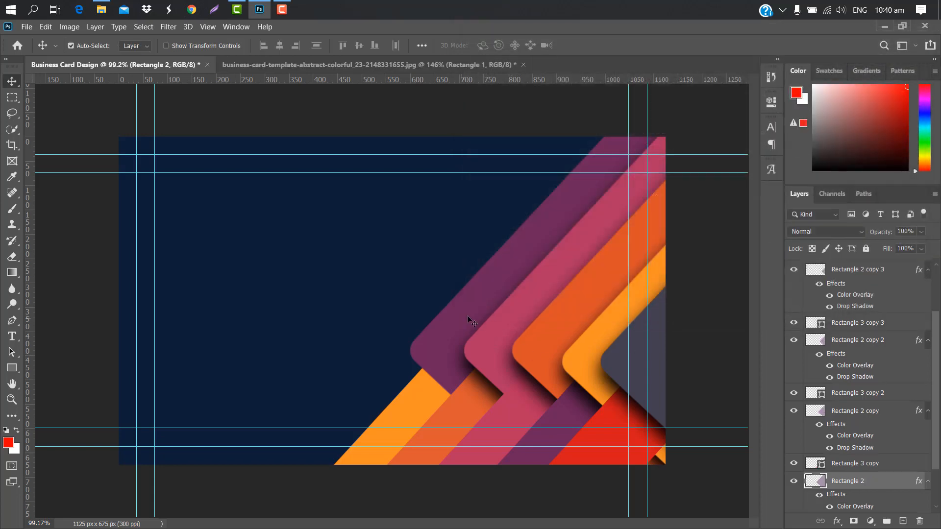
{"action": "double_click", "coordinate": [905, 481]}
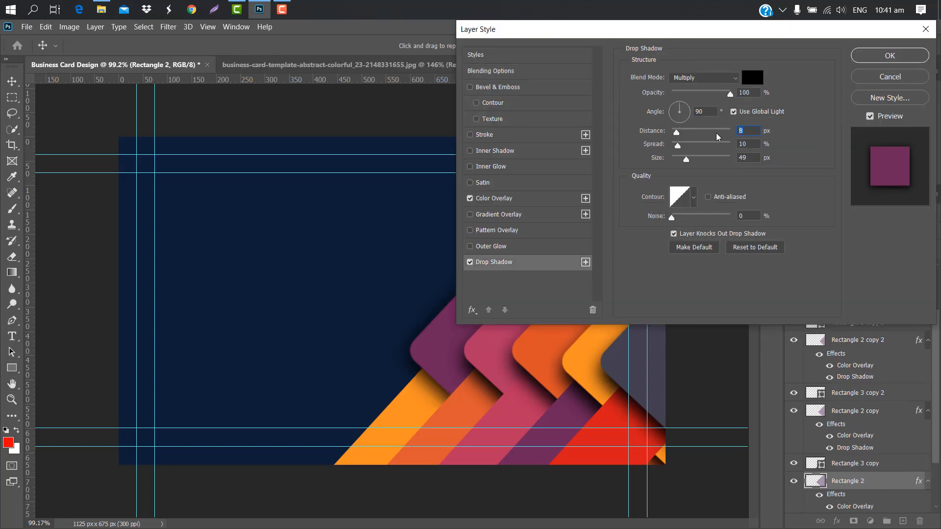
{"action": "type", "text": "20"}
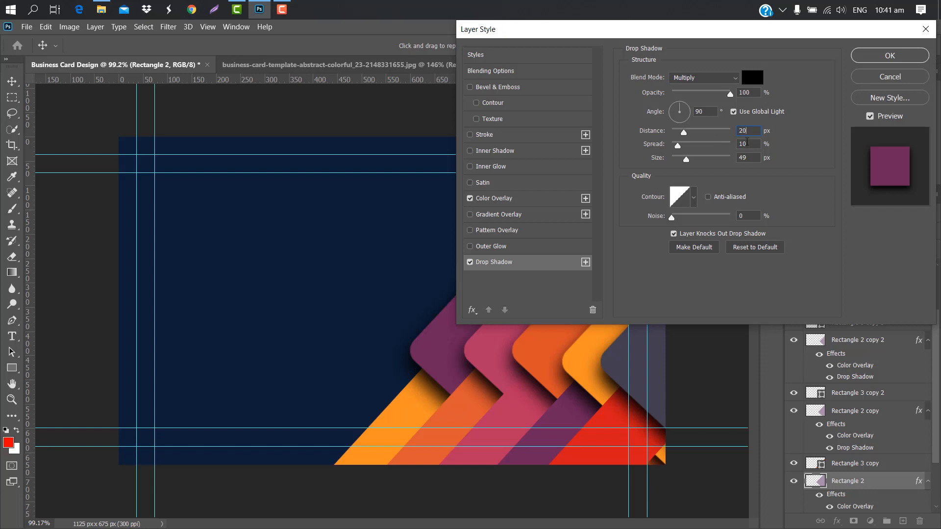
{"action": "type", "text": "5"}
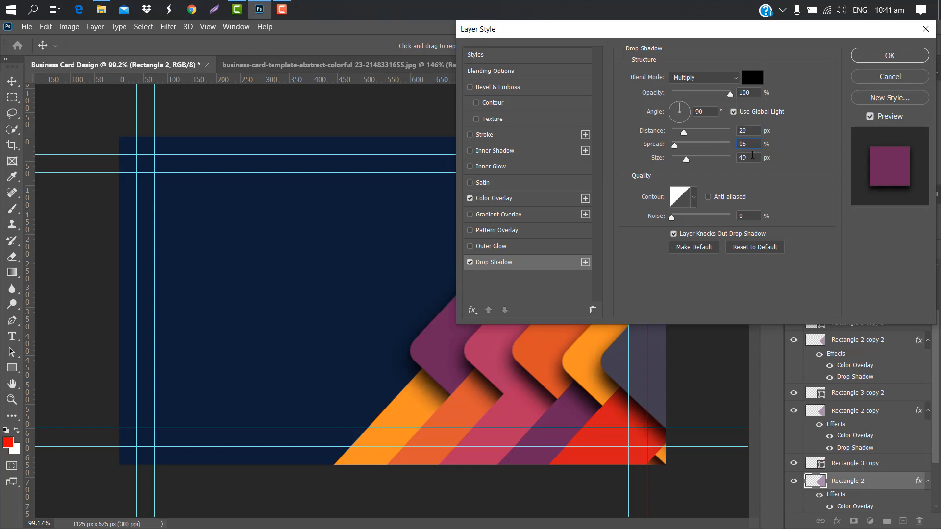
{"action": "left_click_drag", "start_coordinate": [745, 162], "coordinate": [702, 166]}
{"action": "type", "text": "40"}
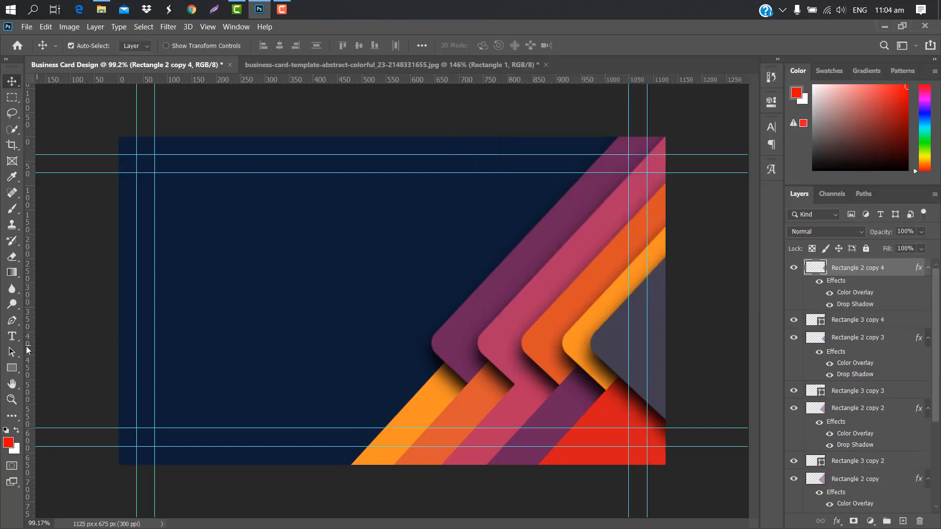
Add a text line with the cardholder's full name in capitals near the card's upper-left safety guides, using Akrobat Bold
{"action": "left_click", "coordinate": [12, 337]}
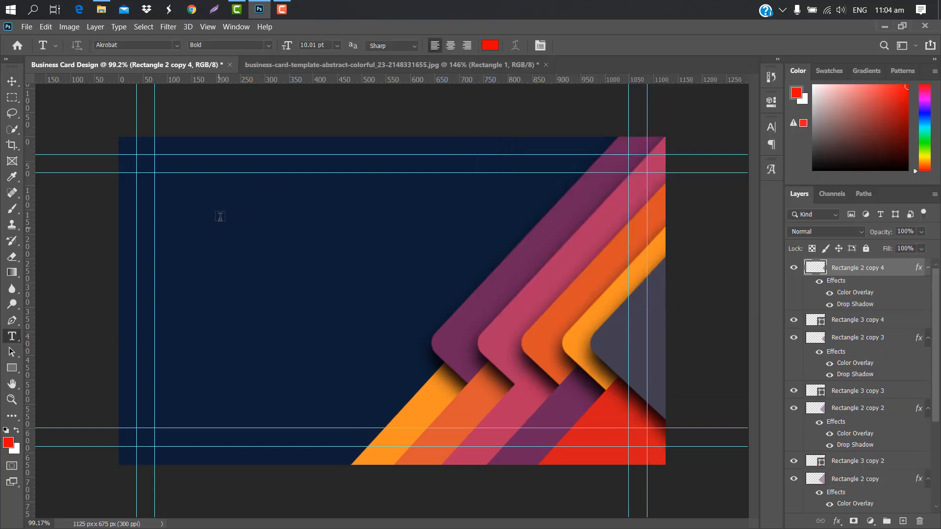
{"action": "left_click", "coordinate": [174, 183]}
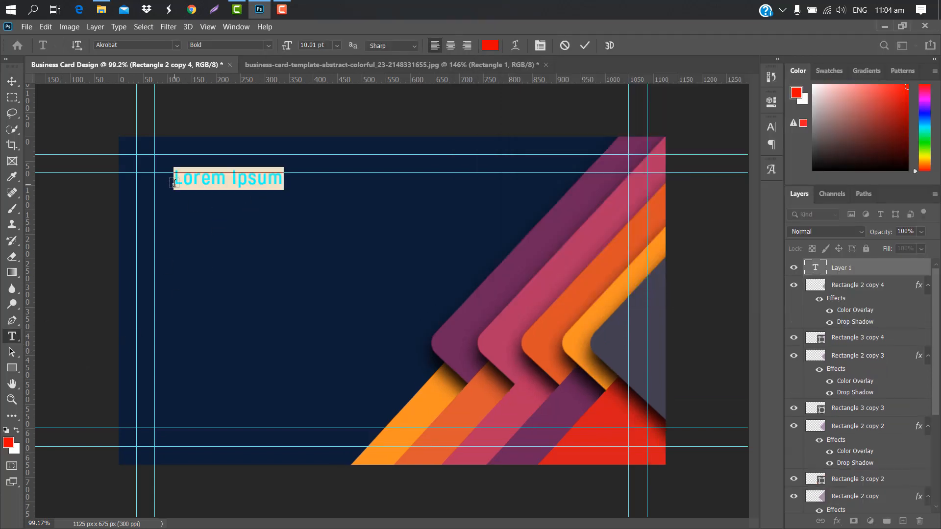
{"action": "type", "text": "MARK SMITH"}
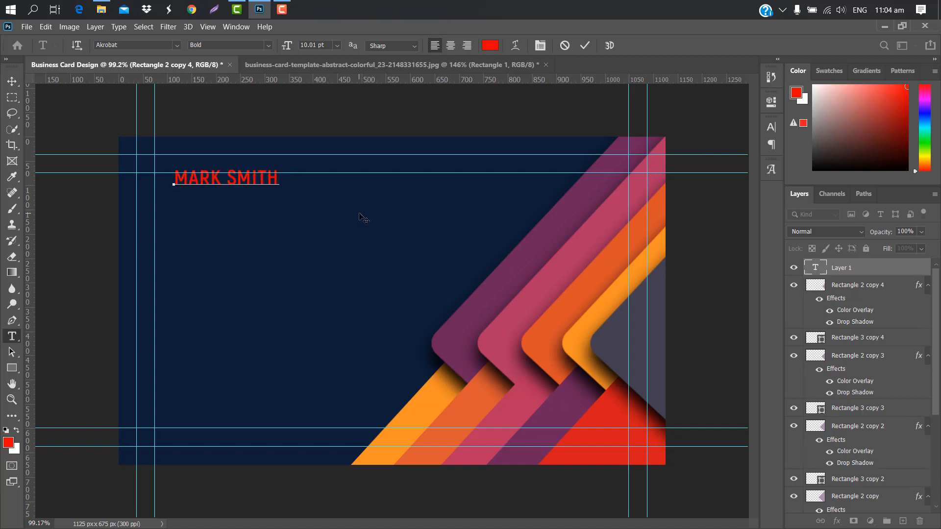
{"action": "left_click", "coordinate": [585, 46]}
Enlarge the name text to about 200% and position it just inside the upper-left safety guides
{"action": "key", "text": "ctrl+t"}
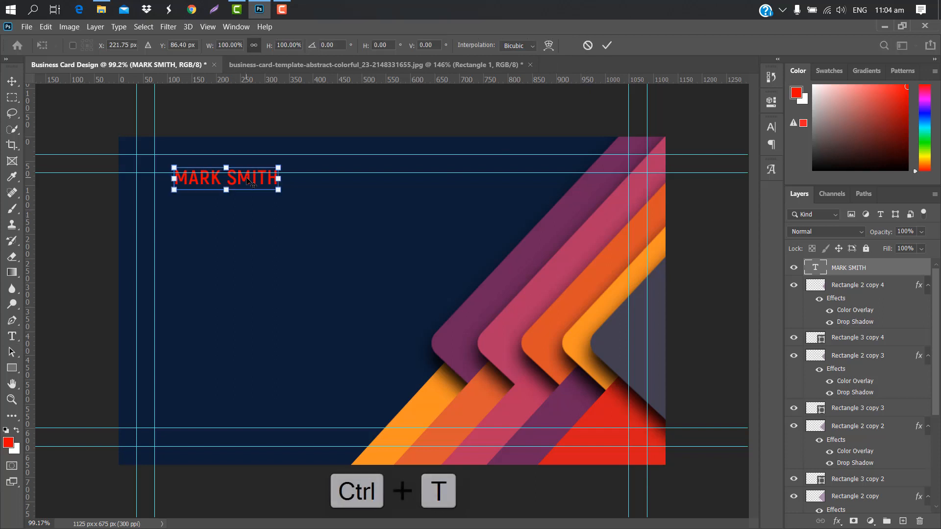
{"action": "left_click_drag", "start_coordinate": [233, 184], "coordinate": [365, 208]}
{"action": "left_click_drag", "start_coordinate": [308, 200], "coordinate": [309, 202]}
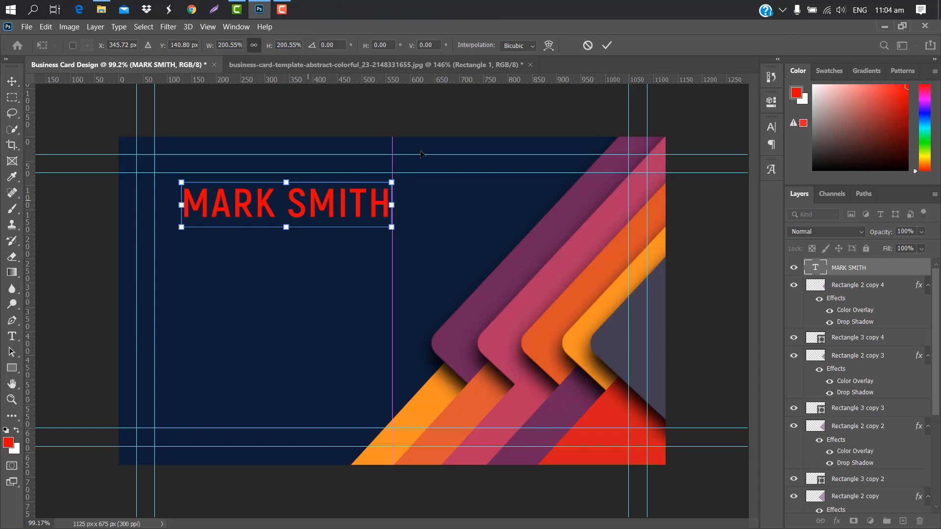
{"action": "left_click", "coordinate": [607, 45]}
Format the name text with 87% vertical scale, 106% horizontal scale and white (ffffff) colour
{"action": "left_click", "coordinate": [772, 130]}
{"action": "left_click_drag", "start_coordinate": [642, 185], "coordinate": [636, 185]}
{"action": "left_click_drag", "start_coordinate": [714, 185], "coordinate": [542, 102]}
{"action": "left_click", "coordinate": [706, 172]}
{"action": "left_click", "coordinate": [736, 197]}
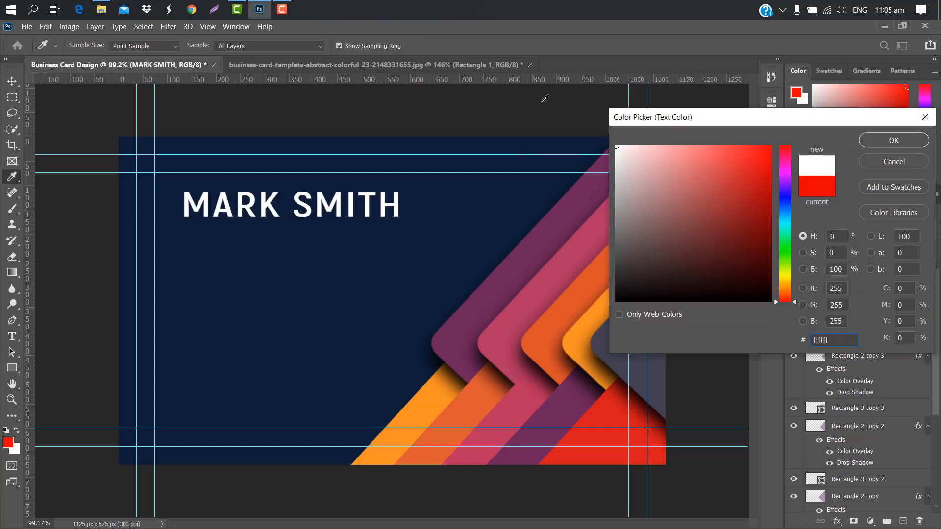
{"action": "left_click", "coordinate": [884, 140]}
{"action": "left_click", "coordinate": [742, 123]}
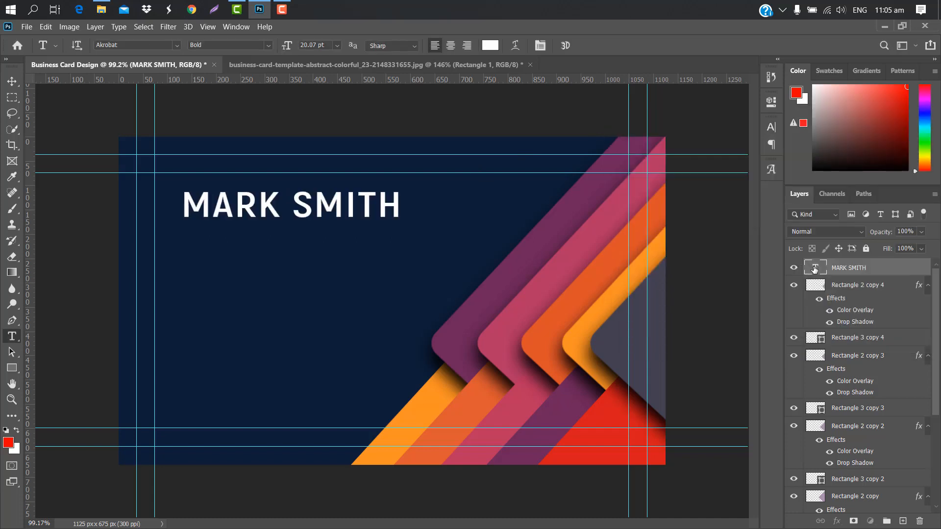
Change only the surname in the name text to the Regular font style
{"action": "double_click", "coordinate": [814, 269]}
{"action": "left_click_drag", "start_coordinate": [308, 201], "coordinate": [293, 201]}
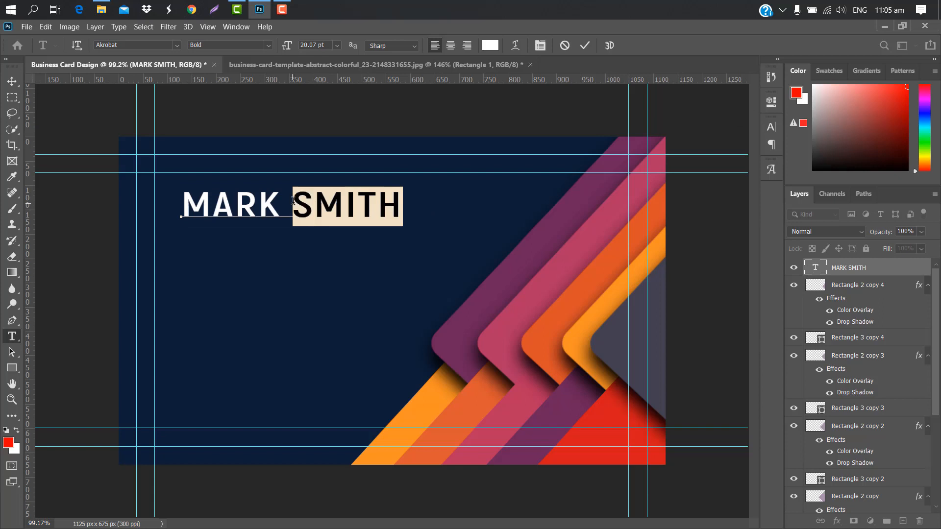
{"action": "left_click", "coordinate": [771, 128]}
{"action": "left_click", "coordinate": [733, 144]}
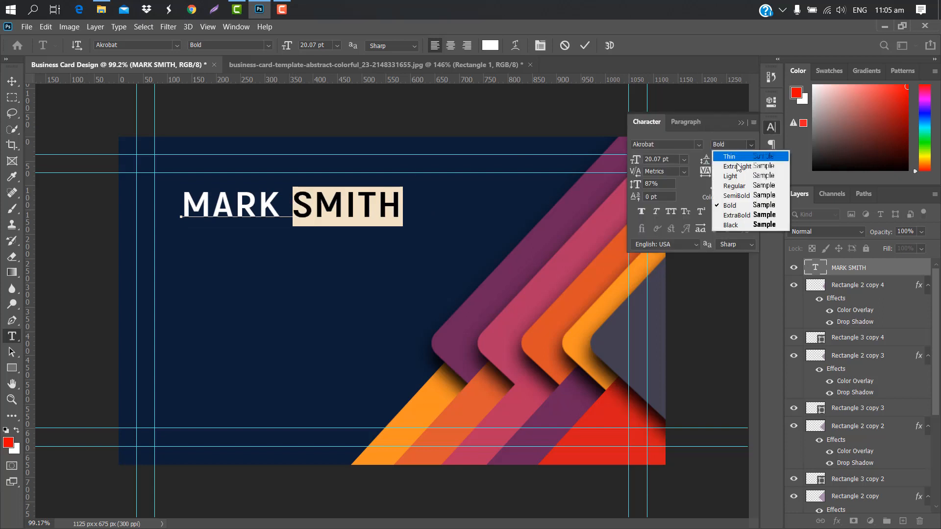
{"action": "left_click", "coordinate": [735, 185]}
{"action": "left_click", "coordinate": [742, 123]}
Scale the name text down to about 93% and move it slightly closer to the card's left safety guide
{"action": "key", "text": "ctrl+t"}
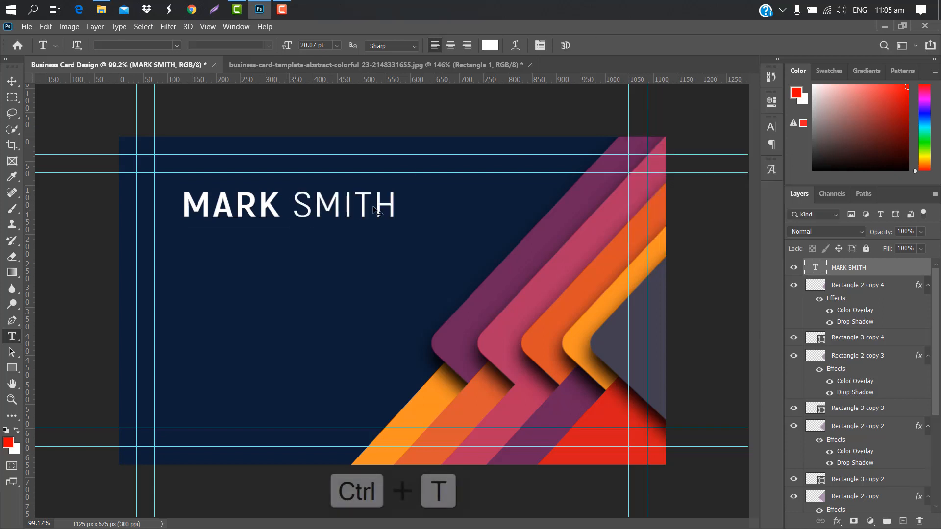
{"action": "left_click_drag", "start_coordinate": [400, 187], "coordinate": [386, 189]}
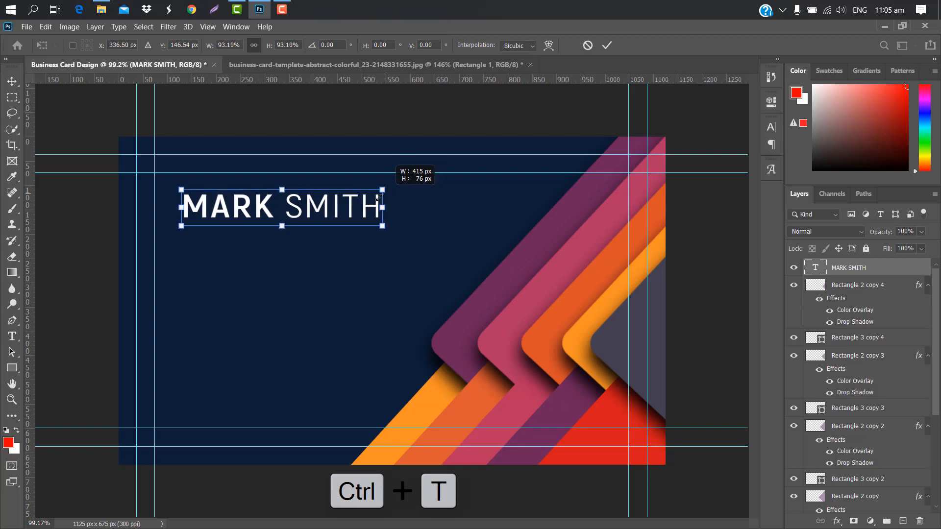
{"action": "left_click_drag", "start_coordinate": [316, 208], "coordinate": [304, 209]}
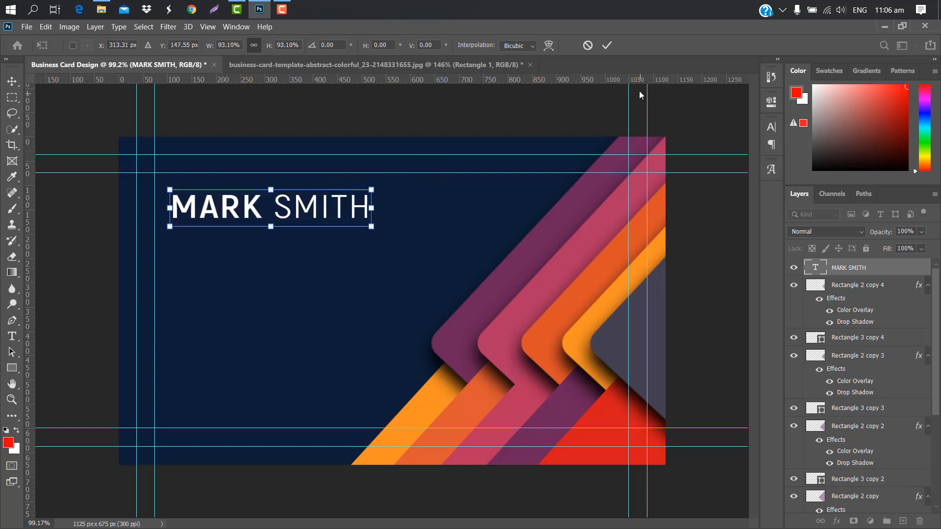
{"action": "left_click", "coordinate": [606, 45]}
Add a white Myriad Pro Regular text line reading "GRAPHIC DESIGNER" directly below the name
{"action": "key", "text": "t"}
{"action": "left_click", "coordinate": [178, 233]}
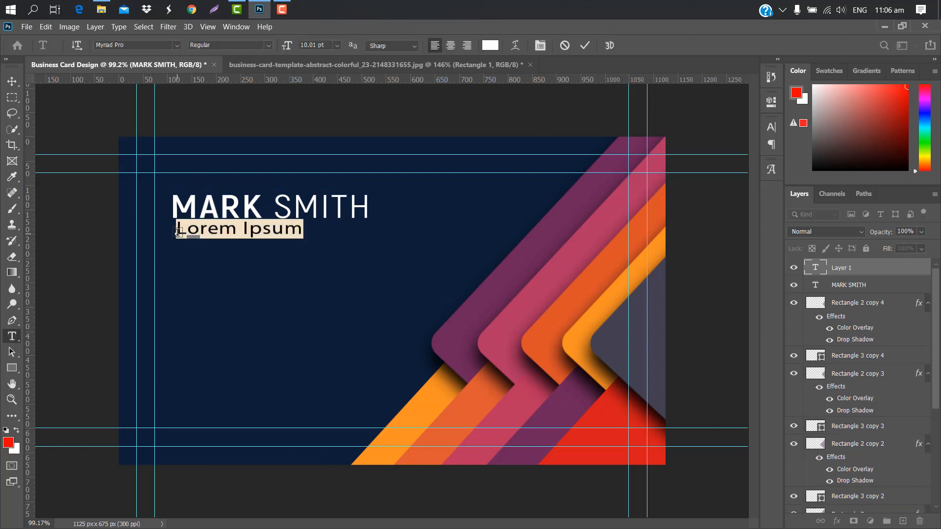
{"action": "key", "text": "BackSpace"}
{"action": "type", "text": "GRA"}
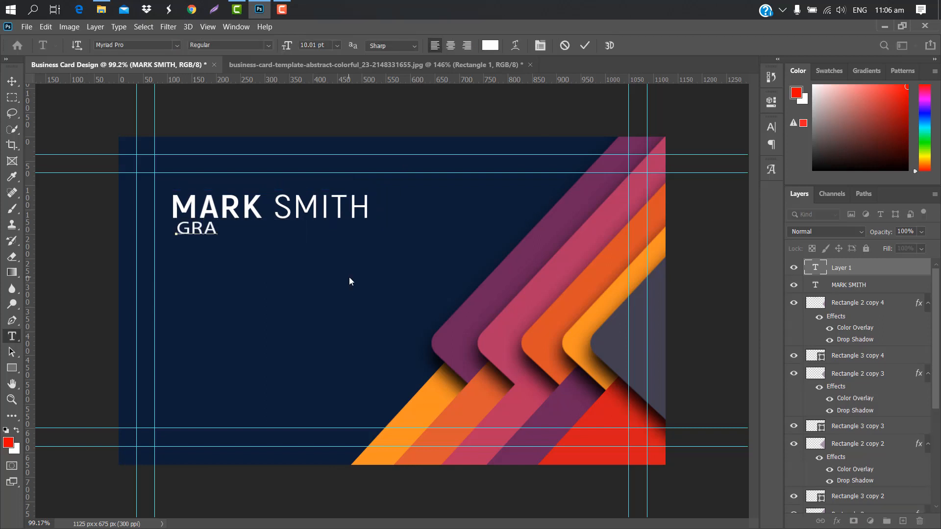
{"action": "type", "text": "PHIC DESIGNER"}
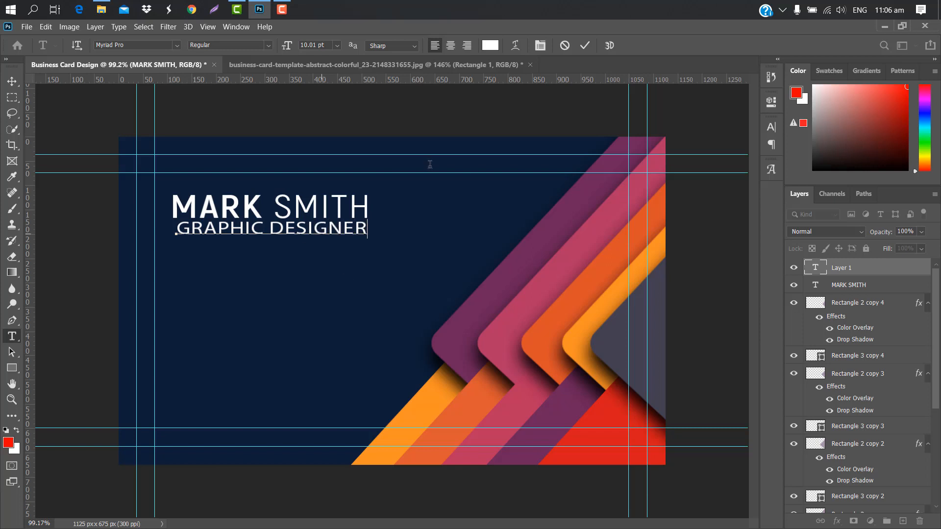
{"action": "left_click", "coordinate": [585, 45]}
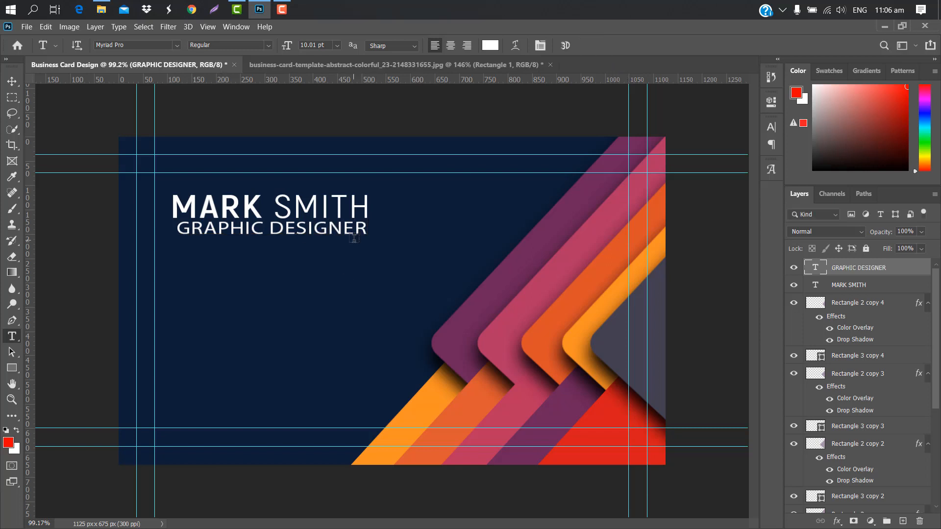
Scale the job title down to about 74% and align its left edge under the name
{"action": "key", "text": "ctrl+t"}
{"action": "left_click_drag", "start_coordinate": [369, 231], "coordinate": [291, 231]}
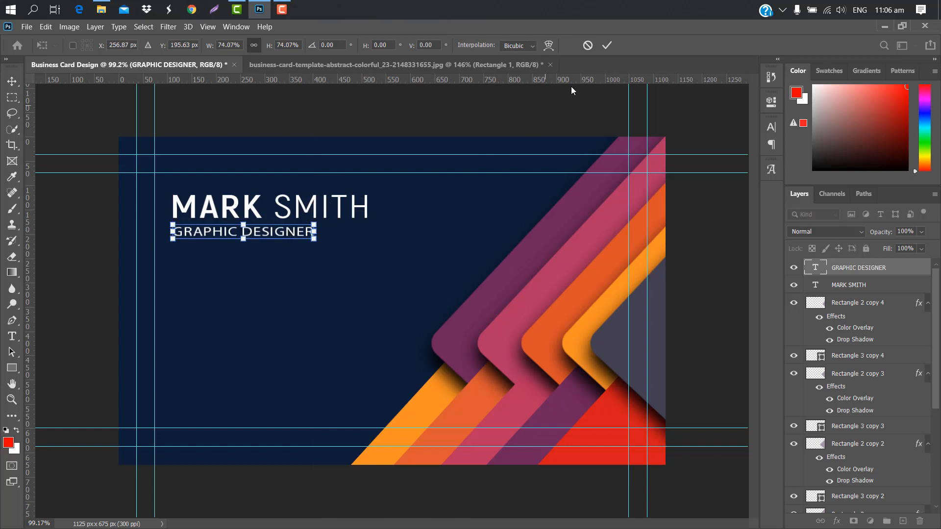
{"action": "left_click", "coordinate": [607, 45]}
Set the job title's horizontal scale to 112% and tracking to 220, and scale it to about 98% to fit the name's width
{"action": "left_click", "coordinate": [772, 128]}
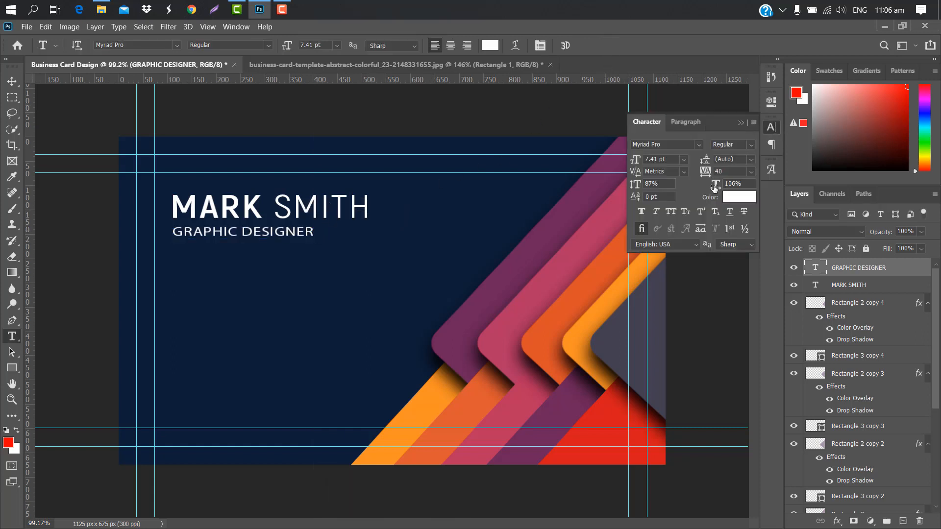
{"action": "left_click_drag", "start_coordinate": [723, 185], "coordinate": [719, 185]}
{"action": "left_click_drag", "start_coordinate": [706, 171], "coordinate": [710, 171]}
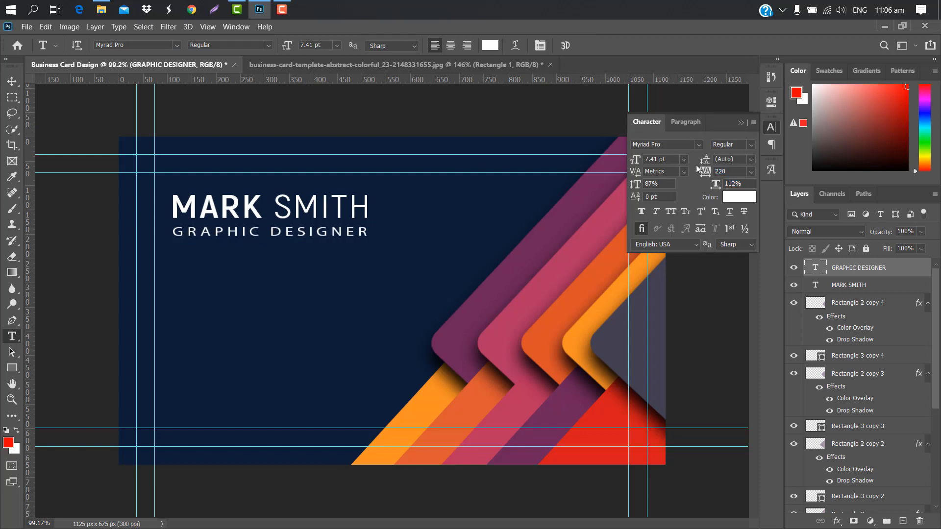
{"action": "left_click", "coordinate": [741, 122]}
{"action": "key", "text": "ctrl+t"}
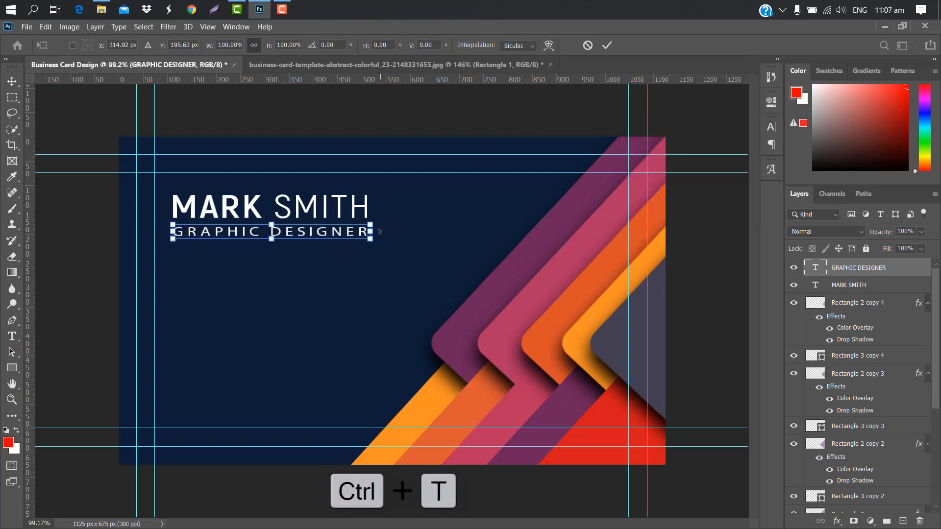
{"action": "left_click_drag", "start_coordinate": [371, 232], "coordinate": [367, 231]}
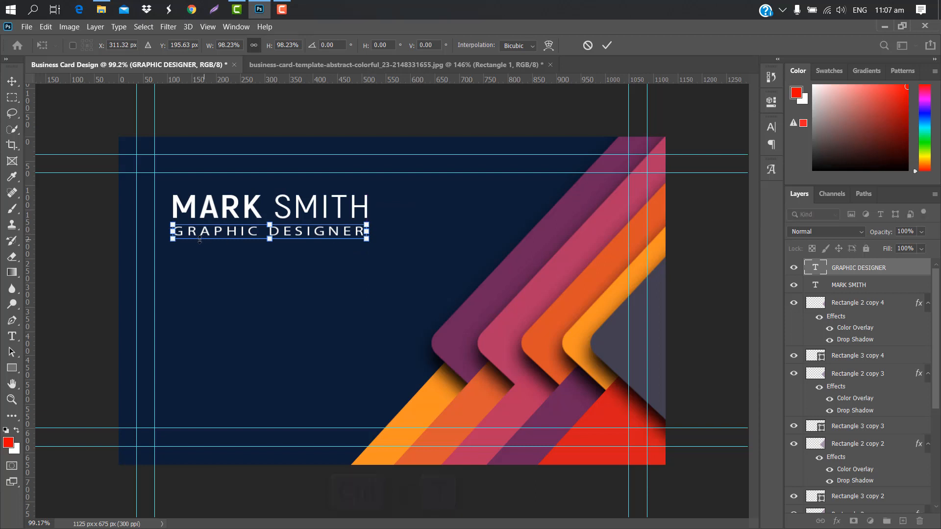
{"action": "left_click", "coordinate": [607, 45]}
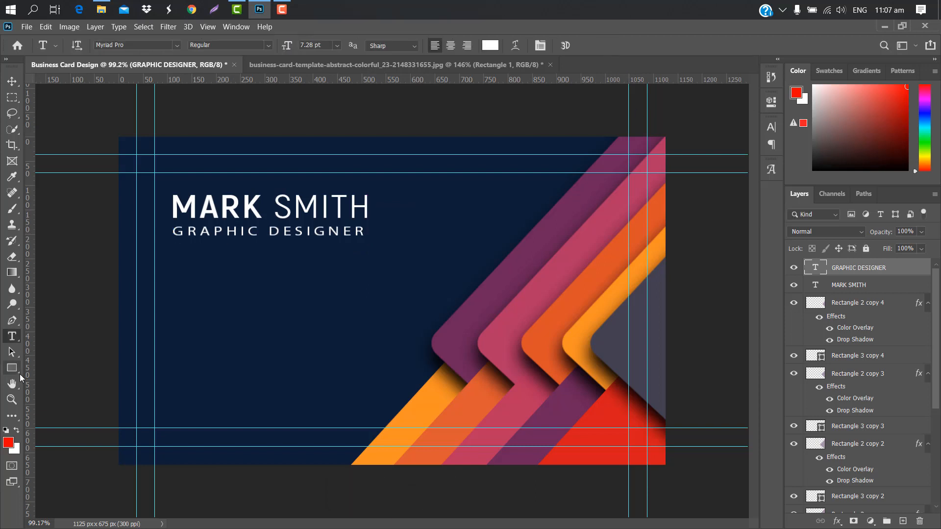
Draw a vertical rectangle about 75 by 293 px below the job title, with 37.5 px corner radii and a white fill
{"action": "left_click", "coordinate": [12, 368]}
{"action": "left_click_drag", "start_coordinate": [174, 252], "coordinate": [210, 395]}
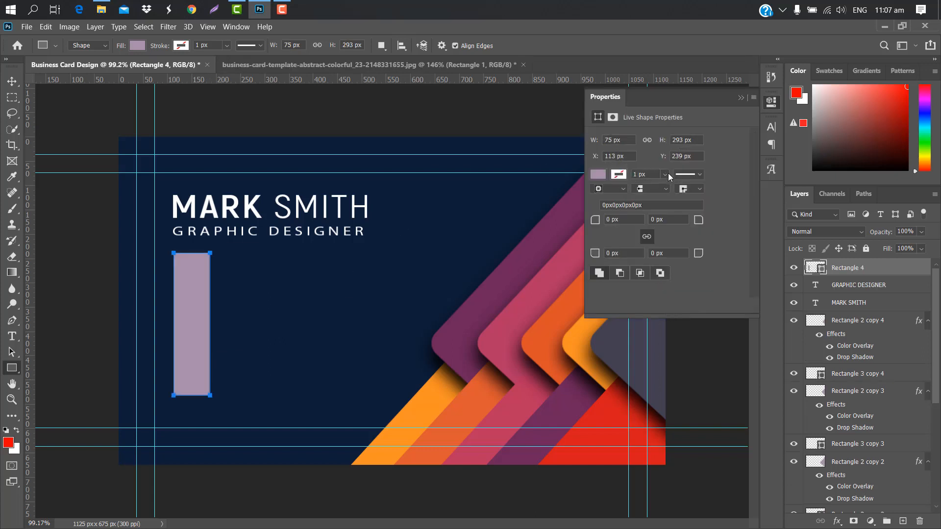
{"action": "left_click_drag", "start_coordinate": [594, 223], "coordinate": [625, 221]}
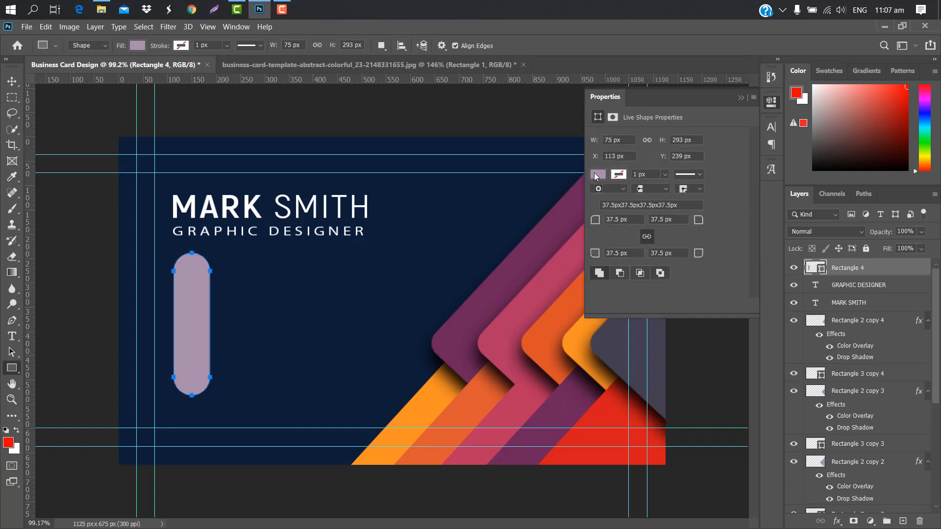
{"action": "left_click", "coordinate": [594, 173]}
{"action": "left_click", "coordinate": [599, 239]}
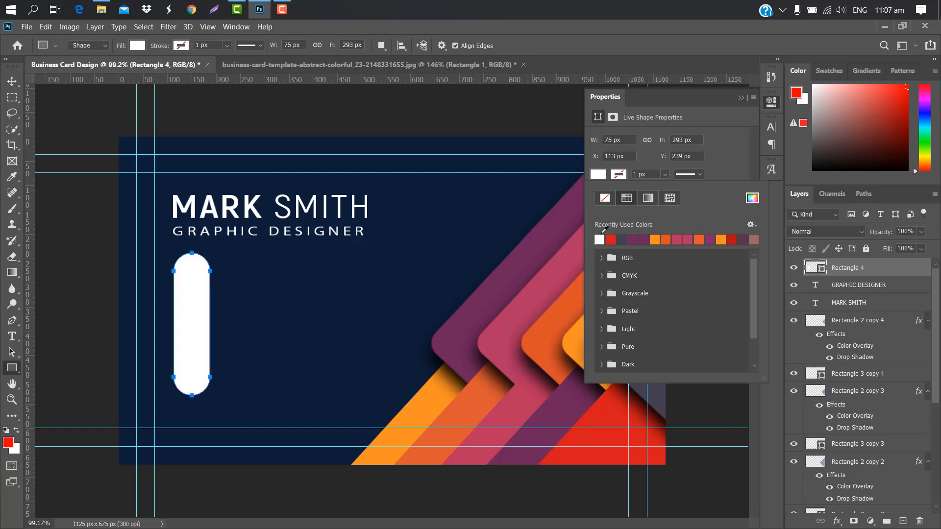
Move the white rounded bar slightly lower, away from the job title
{"action": "key", "text": "ctrl+t"}
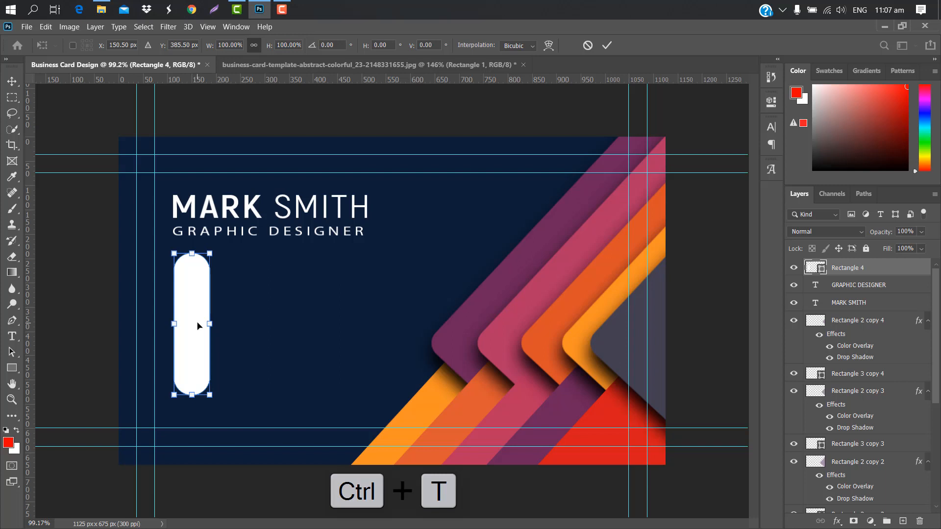
{"action": "left_click_drag", "start_coordinate": [197, 326], "coordinate": [197, 332]}
{"action": "left_click", "coordinate": [607, 46]}
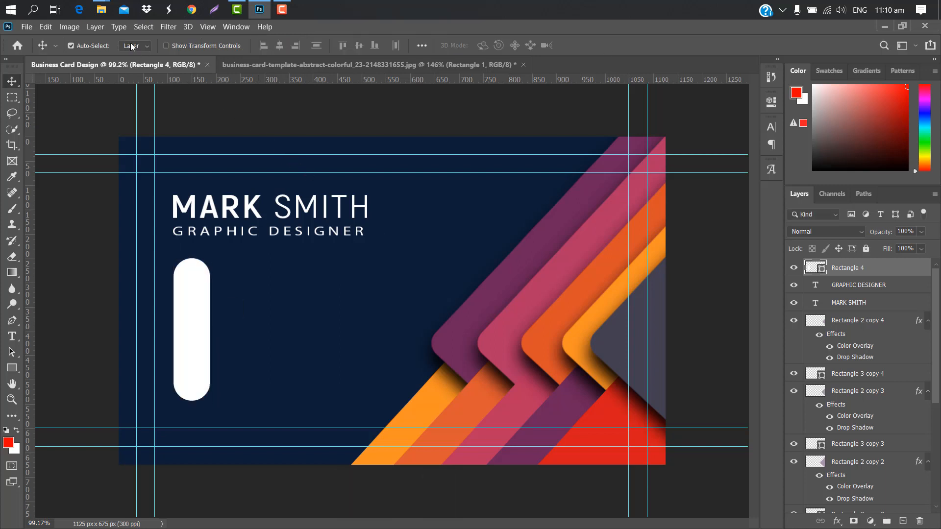
Switch to the Icon folder in File Explorer and place iconfinder_phone_326545 into the business card document
{"action": "mouse_move", "coordinate": [102, 9]}
{"action": "left_click", "coordinate": [201, 66]}
{"action": "left_click", "coordinate": [530, 425]}
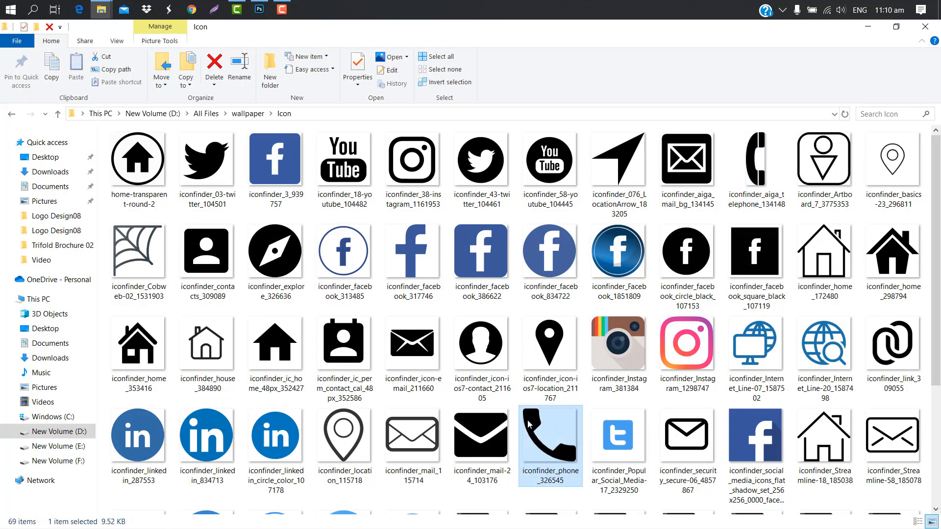
{"action": "left_click_drag", "start_coordinate": [530, 425], "coordinate": [249, 295]}
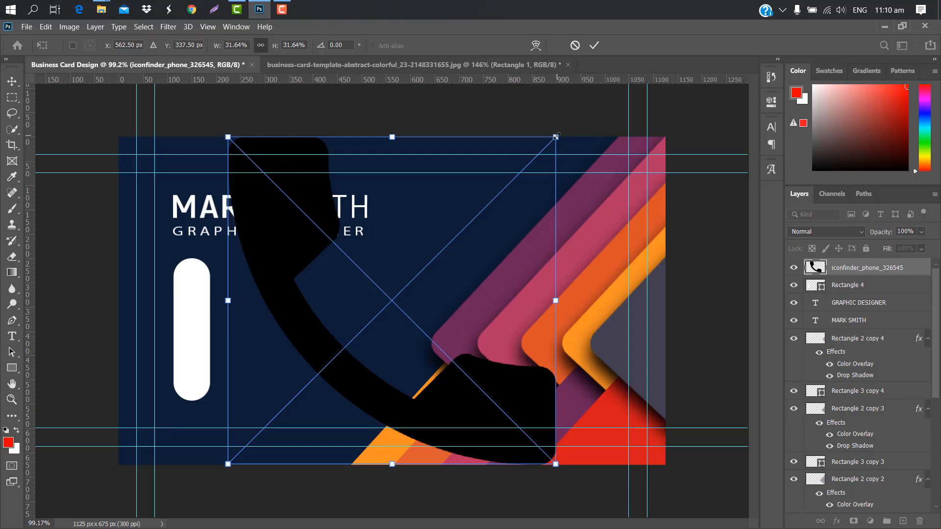
Scale the phone icon to about 2.05%, rotate it about 45°, and position it near the upper end of the white bar
{"action": "left_click_drag", "start_coordinate": [556, 137], "coordinate": [336, 356]}
{"action": "left_click_drag", "start_coordinate": [435, 525], "coordinate": [416, 526]}
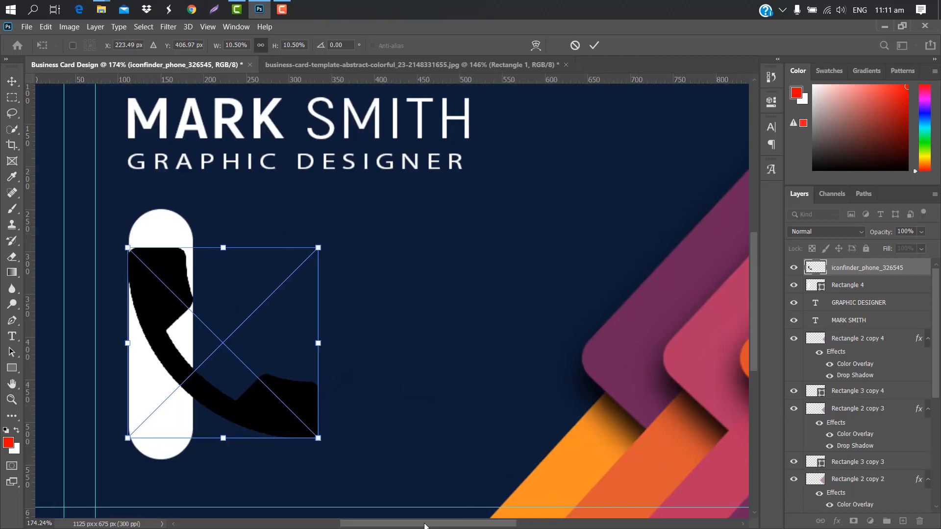
{"action": "left_click_drag", "start_coordinate": [357, 248], "coordinate": [269, 336]}
{"action": "left_click_drag", "start_coordinate": [245, 358], "coordinate": [236, 240]}
{"action": "left_click_drag", "start_coordinate": [245, 228], "coordinate": [266, 271]}
{"action": "left_click_drag", "start_coordinate": [194, 230], "coordinate": [196, 275]}
{"action": "left_click_drag", "start_coordinate": [195, 276], "coordinate": [218, 233]}
{"action": "left_click_drag", "start_coordinate": [195, 256], "coordinate": [198, 258]}
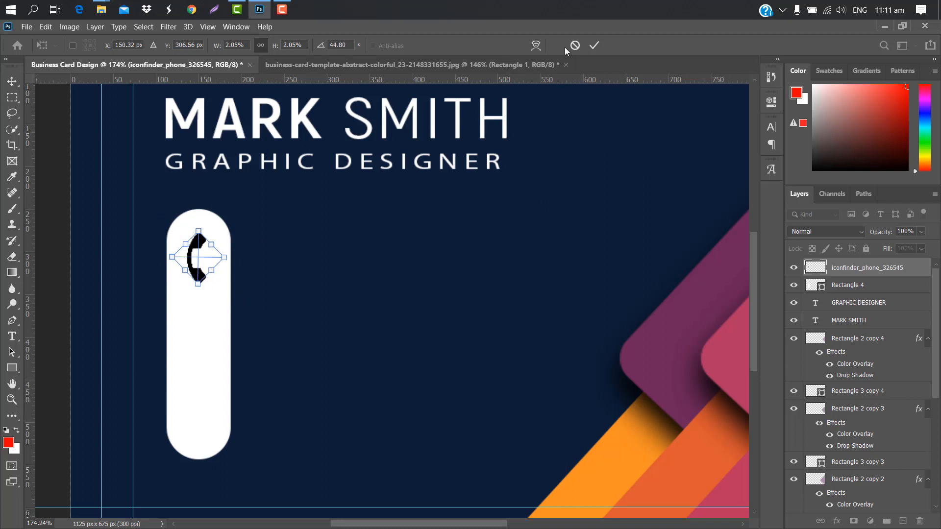
{"action": "left_click", "coordinate": [595, 45]}
Apply a Color Overlay to the phone icon using the red sampled from the card's red corner shape
{"action": "key", "text": "ctrl+0"}
{"action": "double_click", "coordinate": [921, 273]}
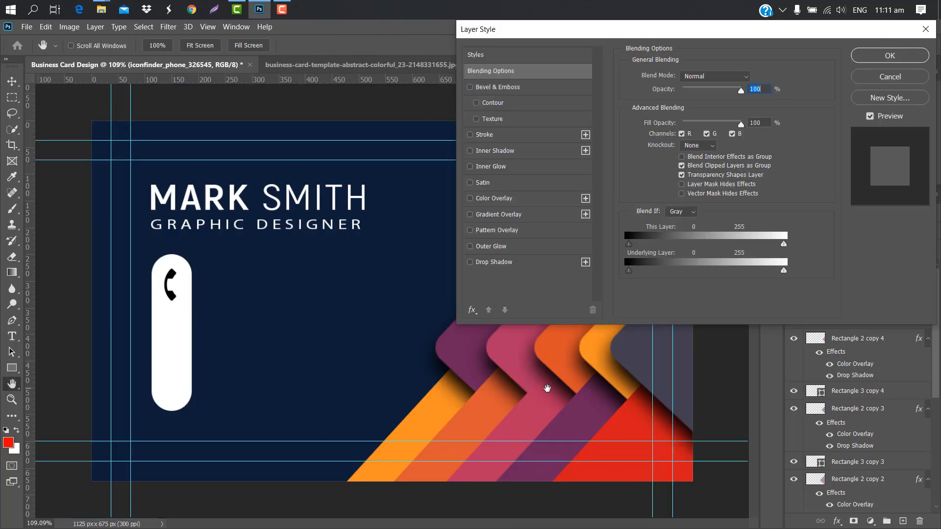
{"action": "left_click", "coordinate": [534, 198]}
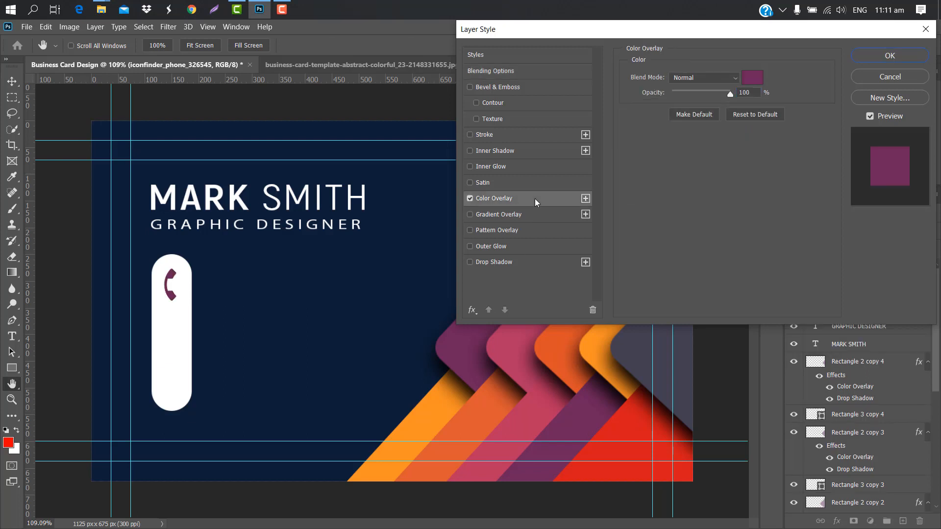
{"action": "left_click", "coordinate": [751, 79]}
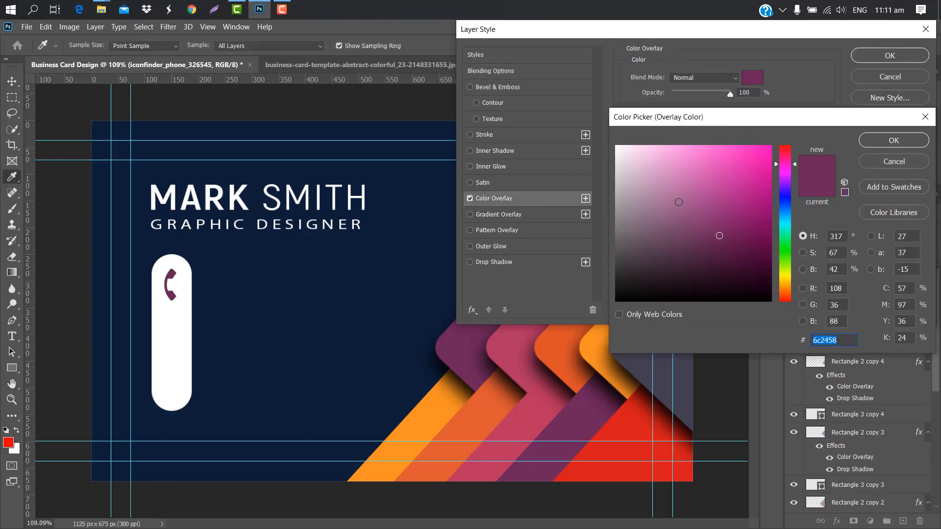
{"action": "left_click", "coordinate": [620, 429]}
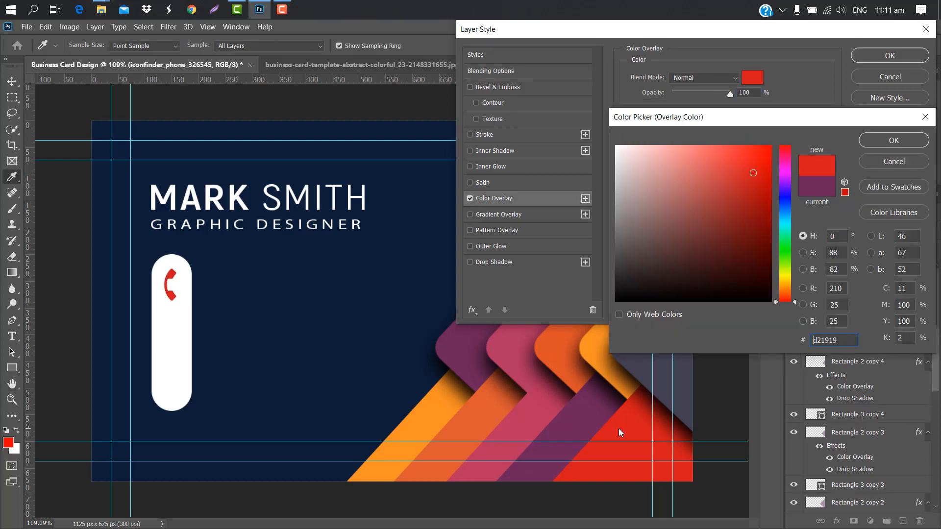
{"action": "left_click", "coordinate": [886, 141]}
{"action": "left_click", "coordinate": [897, 55]}
Switch to the Icon folder in File Explorer and place iconfinder_icon-email_211660 into the business card document
{"action": "mouse_move", "coordinate": [101, 9]}
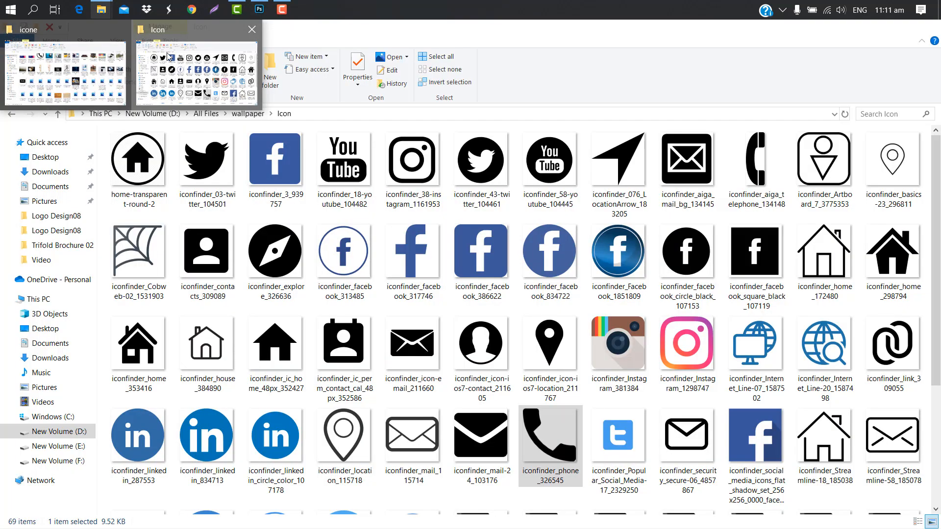
{"action": "left_click", "coordinate": [194, 64]}
{"action": "left_click_drag", "start_coordinate": [414, 345], "coordinate": [353, 221]}
Scale the email icon to about 3.07% and center it in the white bar below the phone icon
{"action": "left_click_drag", "start_coordinate": [572, 120], "coordinate": [304, 324]}
{"action": "scroll", "coordinate": [284, 345], "scroll_direction": "up", "scroll_amount": 8}
{"action": "left_click_drag", "start_coordinate": [272, 435], "coordinate": [169, 342]}
{"action": "left_click_drag", "start_coordinate": [238, 485], "coordinate": [194, 303]}
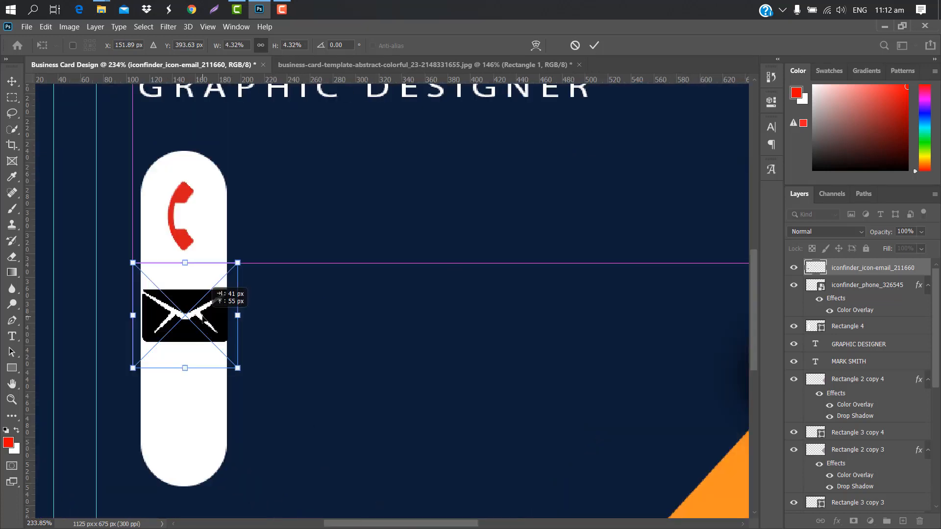
{"action": "left_click_drag", "start_coordinate": [241, 260], "coordinate": [211, 285]}
{"action": "left_click_drag", "start_coordinate": [196, 325], "coordinate": [203, 304]}
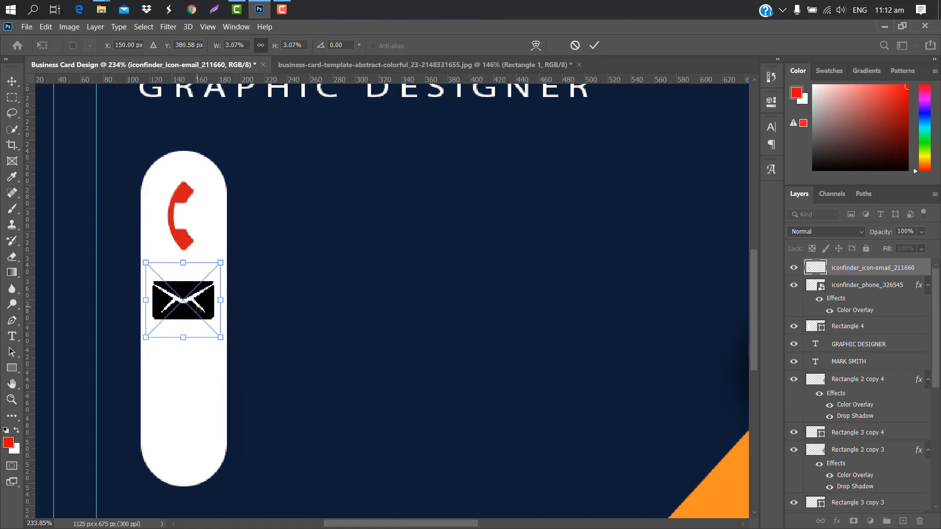
{"action": "key", "text": "Return"}
Apply a Color Overlay to the email icon using purple #6c2458 sampled from the card's purple stripe
{"action": "key", "text": "ctrl+0"}
{"action": "double_click", "coordinate": [926, 267]}
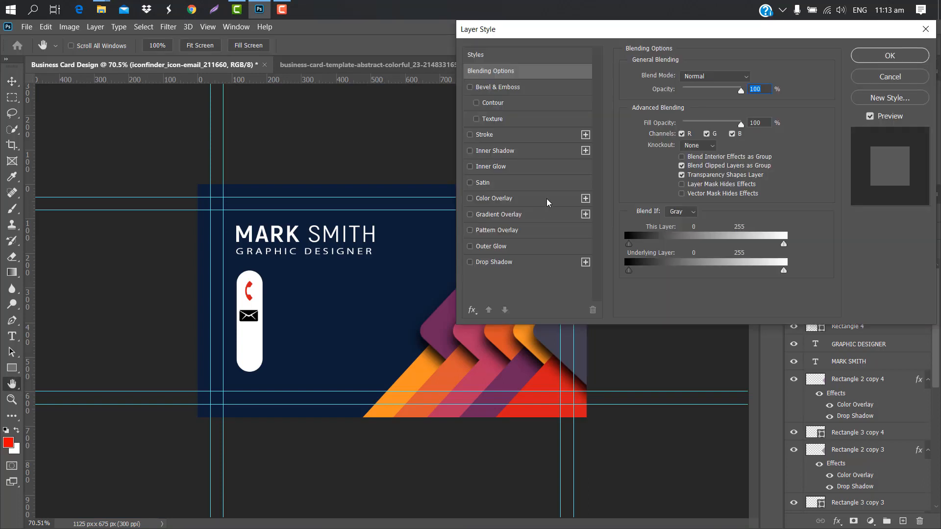
{"action": "left_click", "coordinate": [564, 197]}
{"action": "left_click", "coordinate": [745, 78]}
{"action": "left_click", "coordinate": [512, 369]}
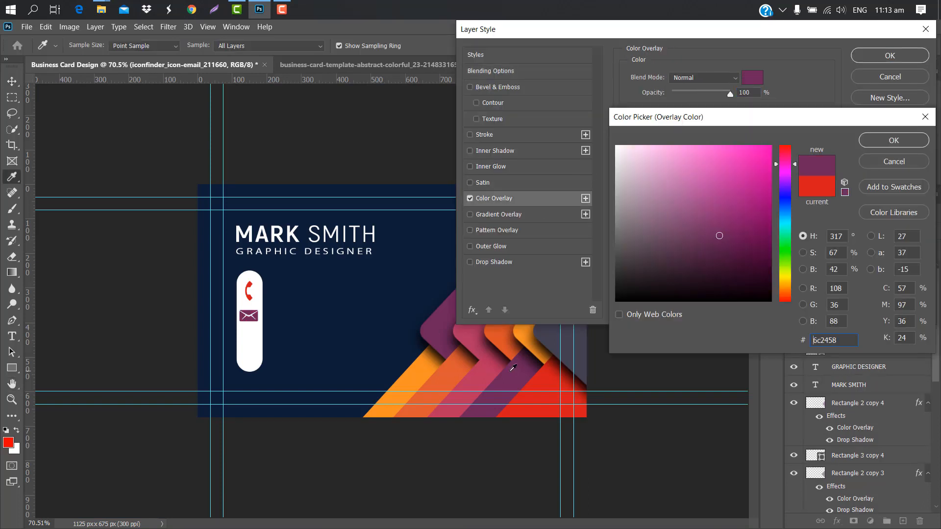
{"action": "left_click", "coordinate": [877, 141]}
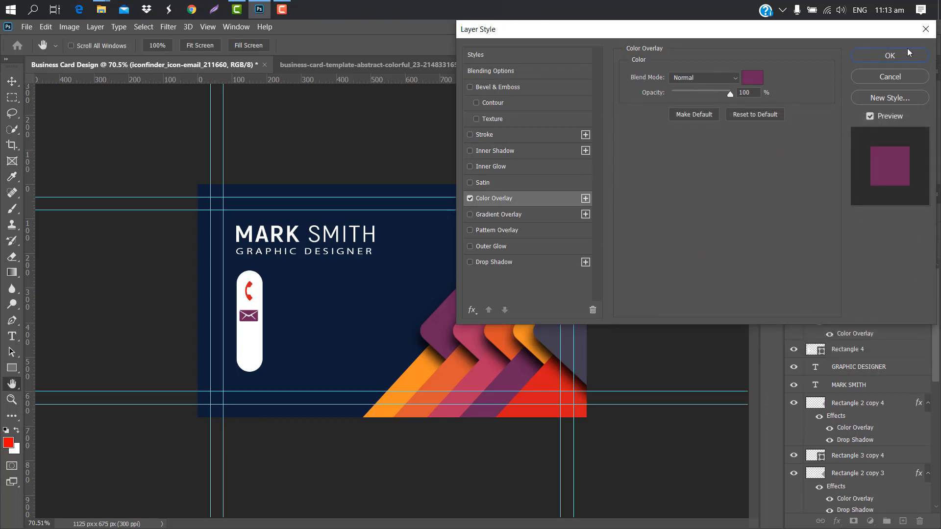
{"action": "left_click", "coordinate": [894, 57]}
Switch to the Icon folder in File Explorer and place iconfinder_Internet_Line-20_1587498 into the business card document
{"action": "mouse_move", "coordinate": [102, 9]}
{"action": "left_click", "coordinate": [181, 70]}
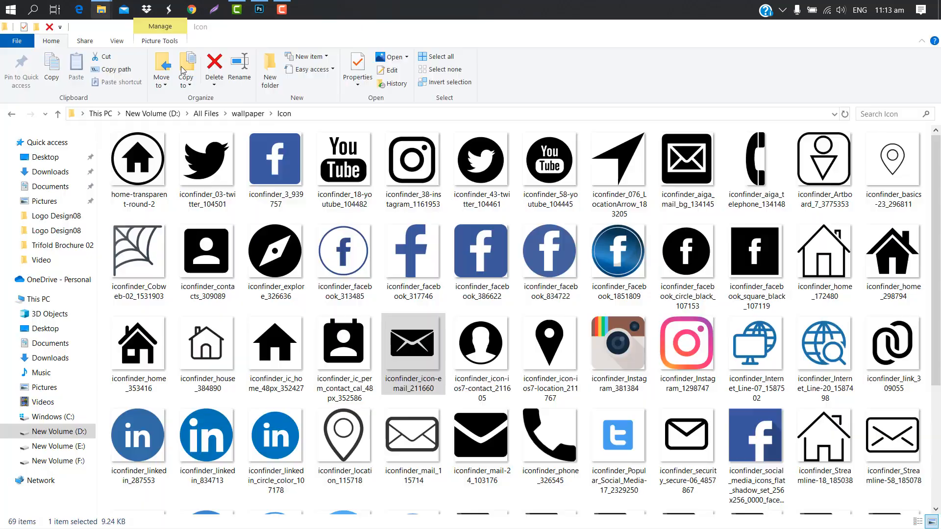
{"action": "left_click_drag", "start_coordinate": [825, 343], "coordinate": [541, 101]}
Scale the globe icon to about 3.12% and center it in the white bar below the email icon
{"action": "left_click_drag", "start_coordinate": [509, 181], "coordinate": [348, 343]}
{"action": "left_click_drag", "start_coordinate": [370, 300], "coordinate": [636, 403]}
{"action": "left_click_drag", "start_coordinate": [510, 526], "coordinate": [488, 525]}
{"action": "left_click_drag", "start_coordinate": [321, 465], "coordinate": [230, 382]}
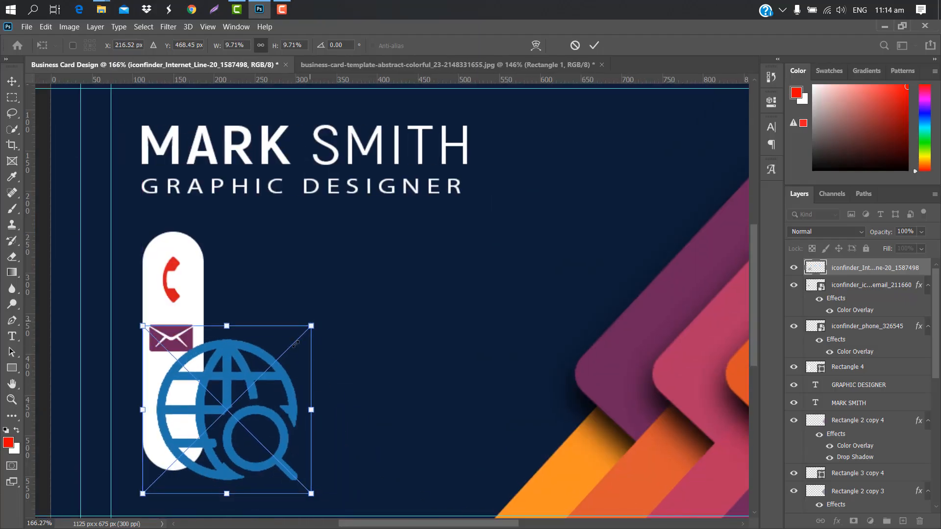
{"action": "left_click_drag", "start_coordinate": [309, 326], "coordinate": [216, 418]}
{"action": "left_click_drag", "start_coordinate": [189, 407], "coordinate": [379, 465]}
{"action": "left_click_drag", "start_coordinate": [386, 526], "coordinate": [369, 526]}
{"action": "left_click_drag", "start_coordinate": [250, 478], "coordinate": [238, 350]}
{"action": "left_click_drag", "start_coordinate": [320, 301], "coordinate": [285, 336]}
{"action": "left_click_drag", "start_coordinate": [251, 384], "coordinate": [274, 358]}
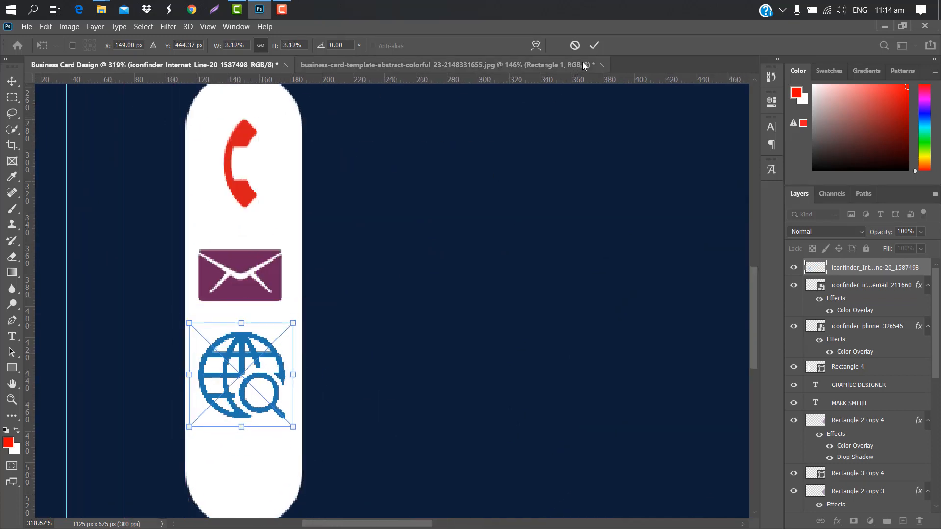
{"action": "key", "text": "Return"}
Apply a Color Overlay to the globe icon using orange #f08d24 sampled from the card's light orange stripe
{"action": "double_click", "coordinate": [926, 271]}
{"action": "key", "text": "ctrl+0"}
{"action": "left_click", "coordinate": [547, 202]}
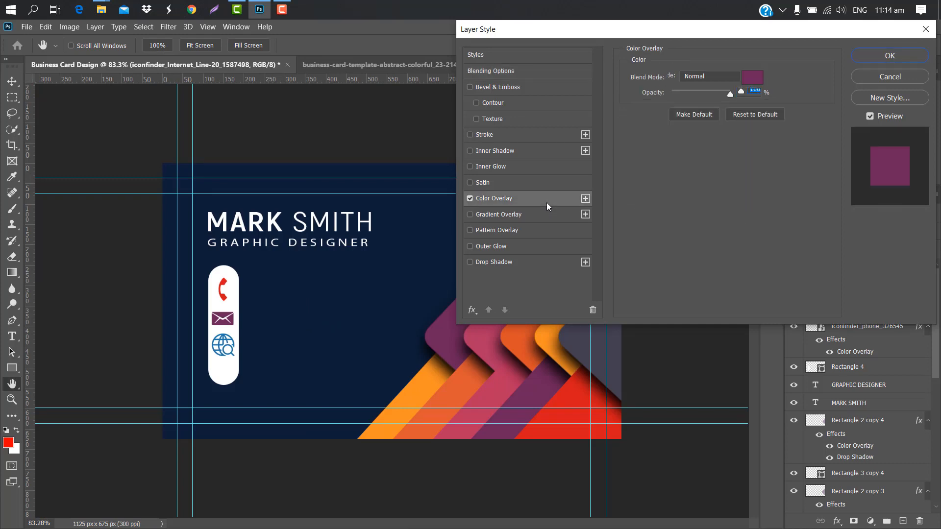
{"action": "left_click", "coordinate": [749, 83]}
{"action": "left_click", "coordinate": [434, 366]}
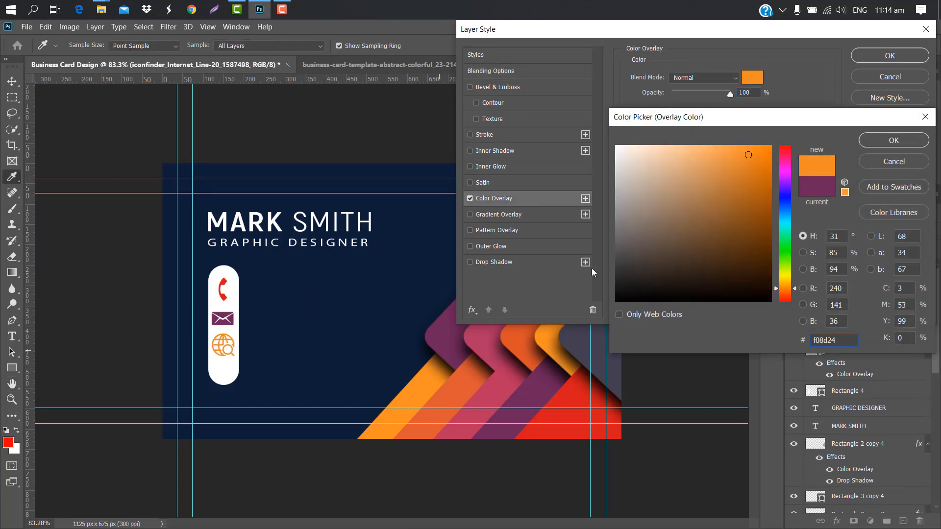
{"action": "left_click", "coordinate": [905, 146]}
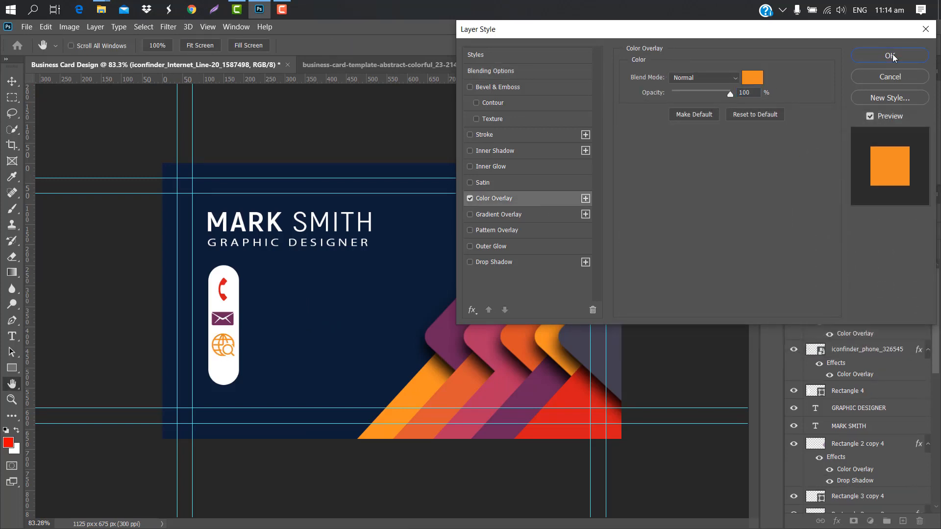
{"action": "left_click", "coordinate": [892, 55]}
Switch to the Icon folder in File Explorer and place iconfinder_home_353416 into the business card document
{"action": "left_click", "coordinate": [101, 10]}
{"action": "left_click", "coordinate": [208, 81]}
{"action": "left_click_drag", "start_coordinate": [146, 362], "coordinate": [309, 383]}
Scale the home icon to about 3.31% and position it at the lower end of the white bar, under the globe icon
{"action": "scroll", "coordinate": [288, 354], "scroll_direction": "up", "scroll_amount": 5}
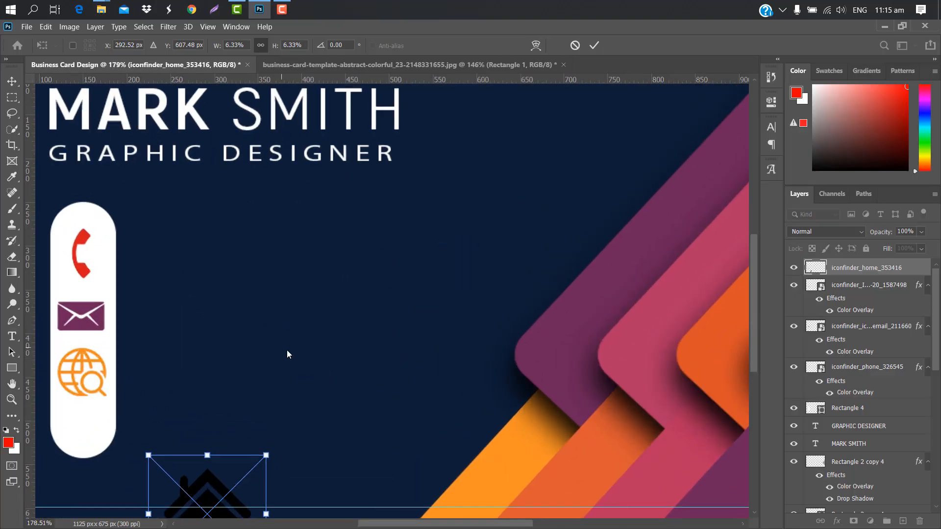
{"action": "left_click_drag", "start_coordinate": [755, 288], "coordinate": [755, 318]}
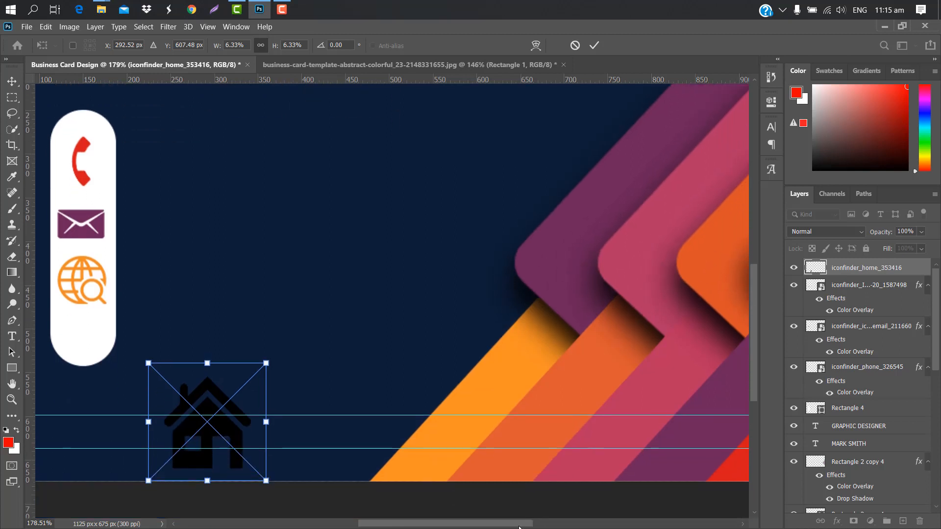
{"action": "left_click_drag", "start_coordinate": [517, 525], "coordinate": [482, 524]}
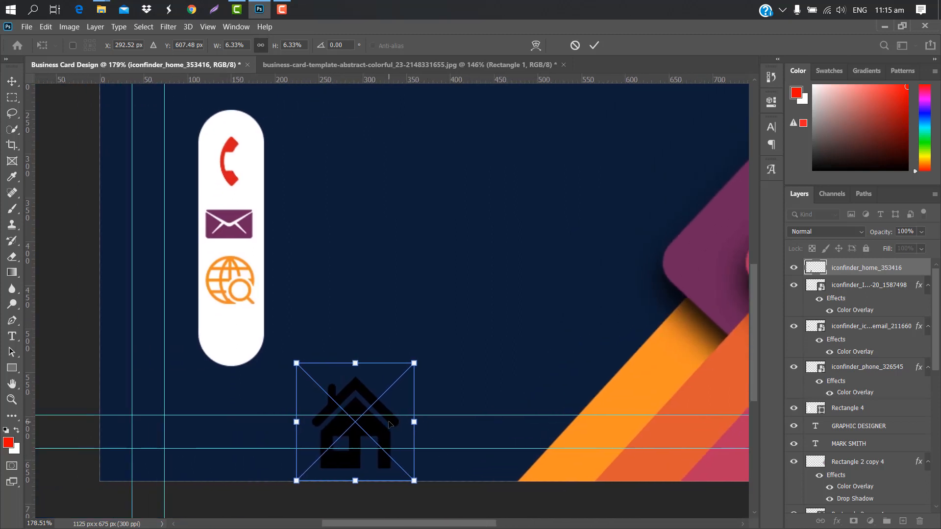
{"action": "left_click_drag", "start_coordinate": [388, 424], "coordinate": [328, 343]}
{"action": "left_click_drag", "start_coordinate": [354, 281], "coordinate": [237, 333]}
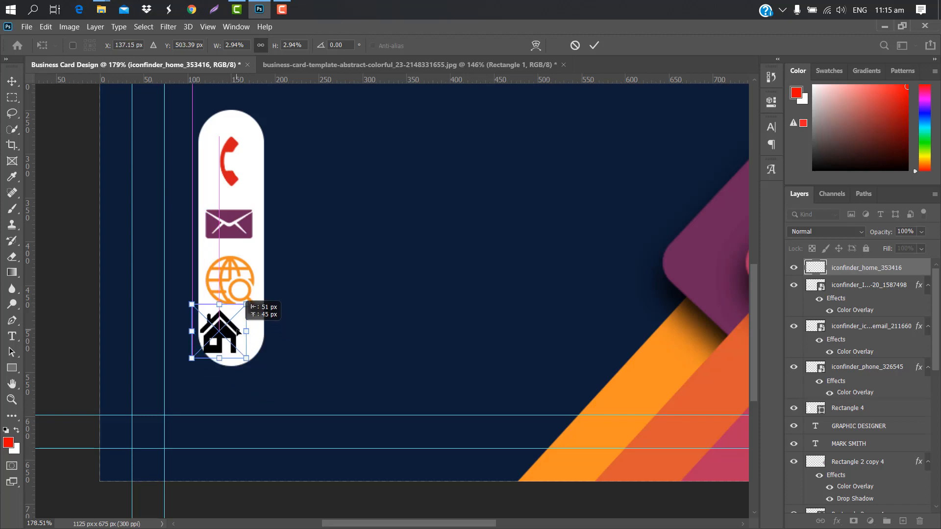
{"action": "left_click_drag", "start_coordinate": [237, 332], "coordinate": [244, 338]}
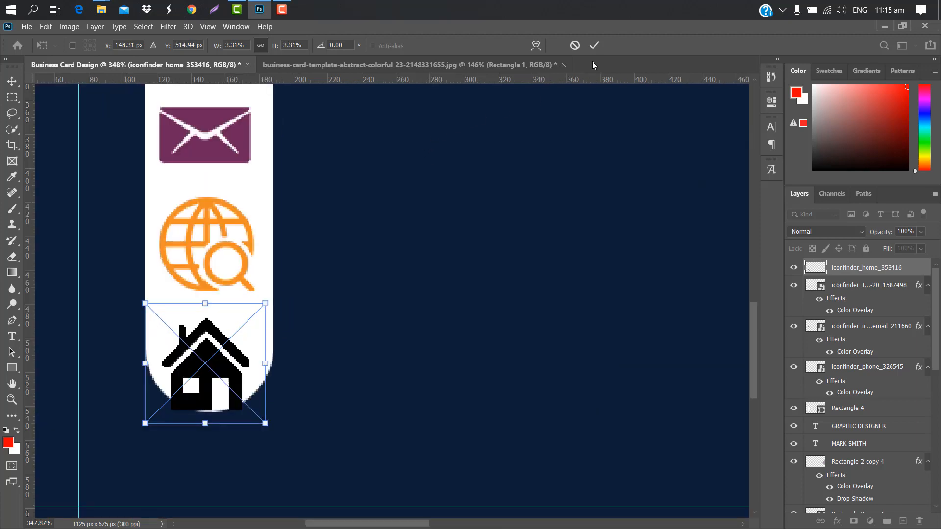
{"action": "left_click", "coordinate": [594, 47]}
Apply a Color Overlay to the home icon using slate #423f51 sampled from the card's gray triangular shape
{"action": "key", "text": "ctrl+0"}
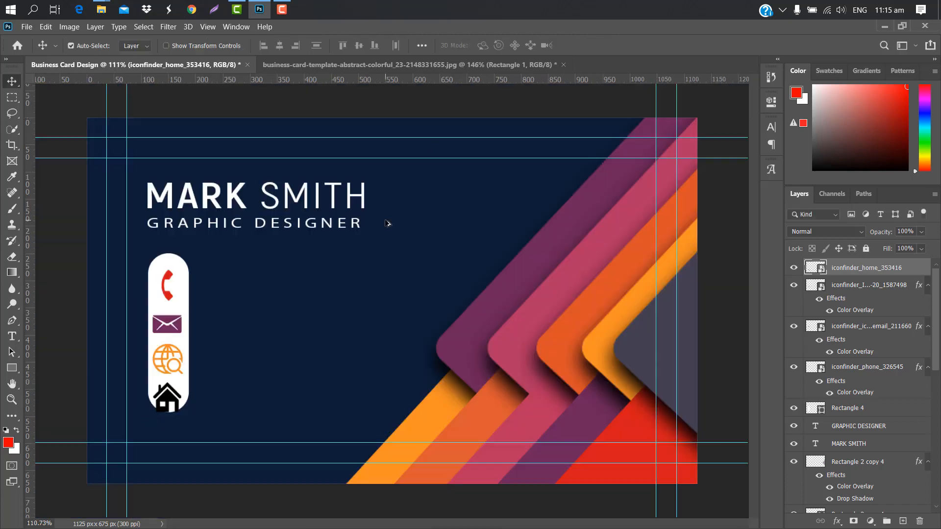
{"action": "double_click", "coordinate": [895, 268]}
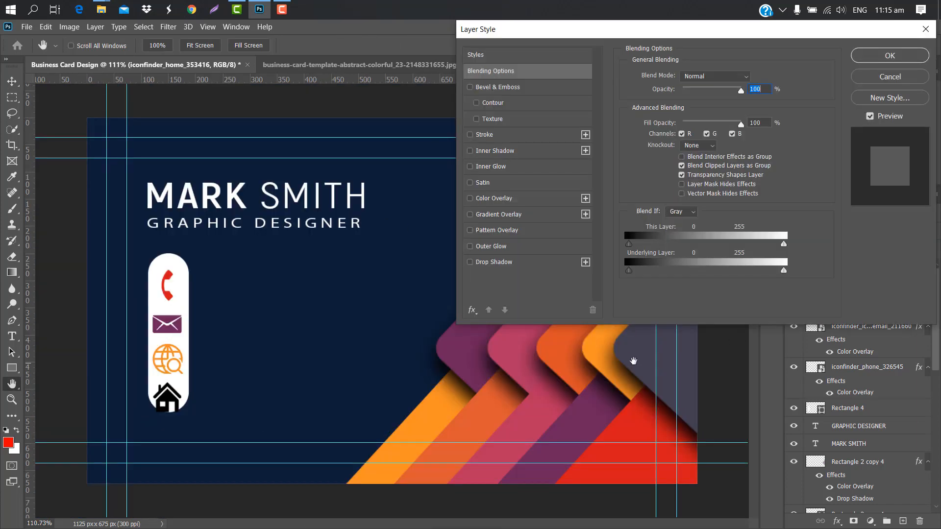
{"action": "left_click", "coordinate": [537, 205]}
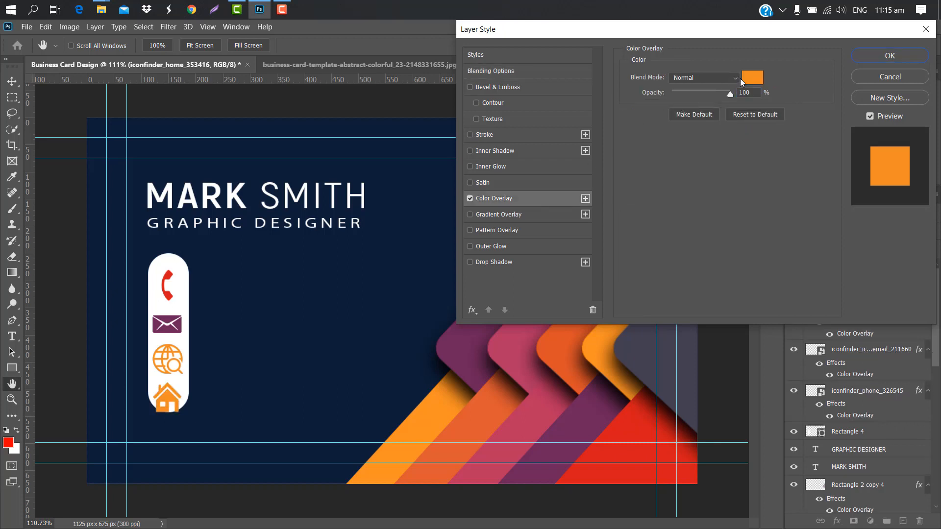
{"action": "left_click", "coordinate": [752, 77]}
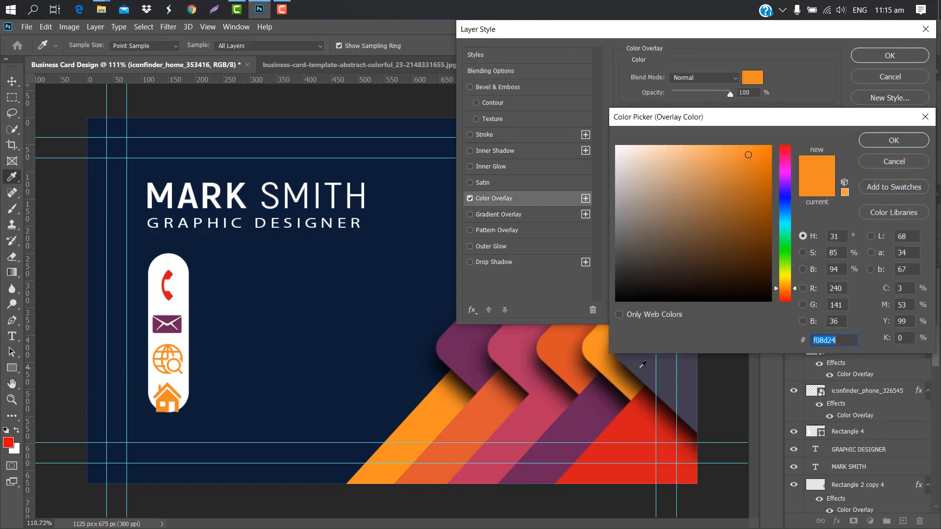
{"action": "left_click", "coordinate": [639, 368]}
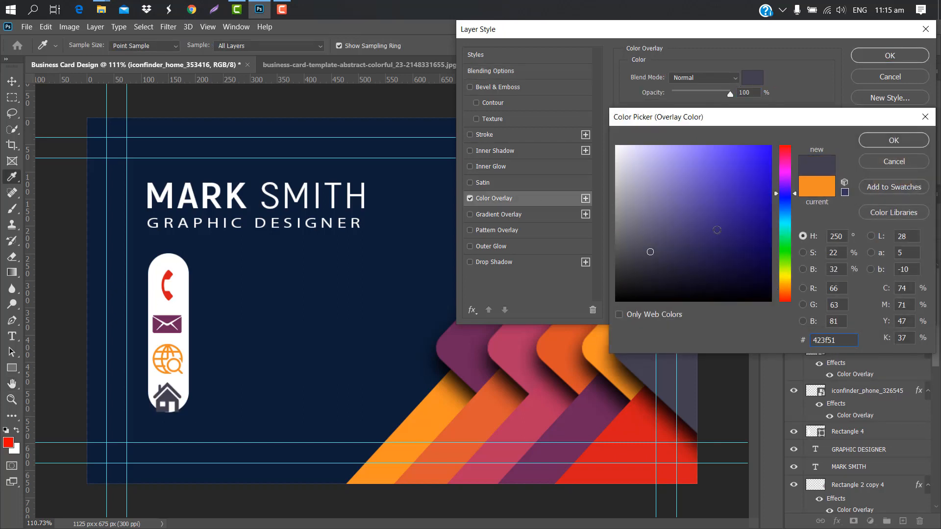
{"action": "left_click", "coordinate": [898, 140]}
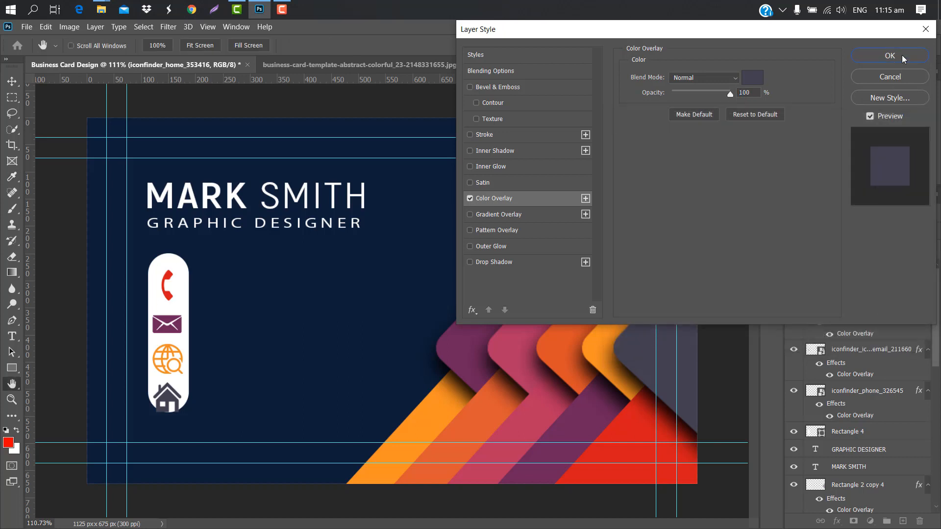
{"action": "left_click", "coordinate": [902, 55]}
Scale the phone, email, globe and home icons together to about 92% and center the group inside the white bar
{"action": "left_click", "coordinate": [911, 314], "text": "ctrl"}
{"action": "left_click", "coordinate": [902, 354], "text": "ctrl"}
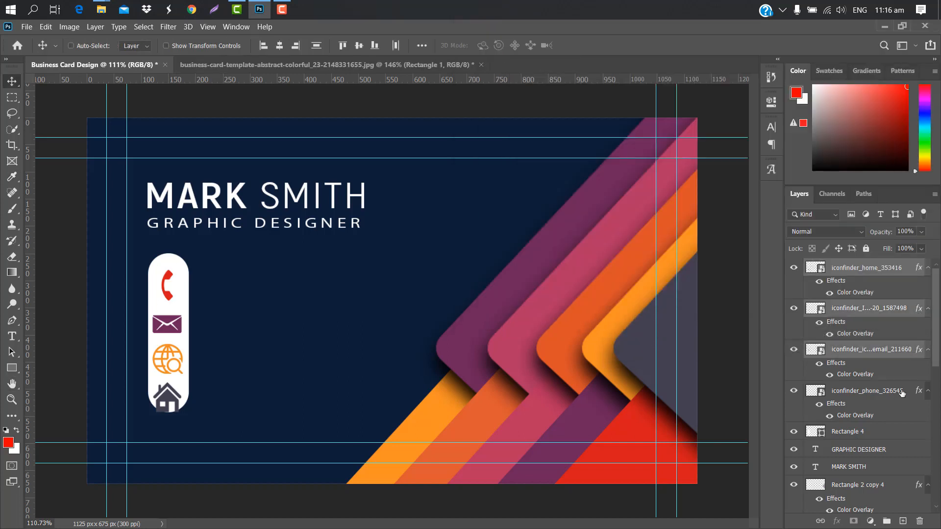
{"action": "left_click", "coordinate": [901, 393], "text": "ctrl"}
{"action": "key", "text": "ctrl+t"}
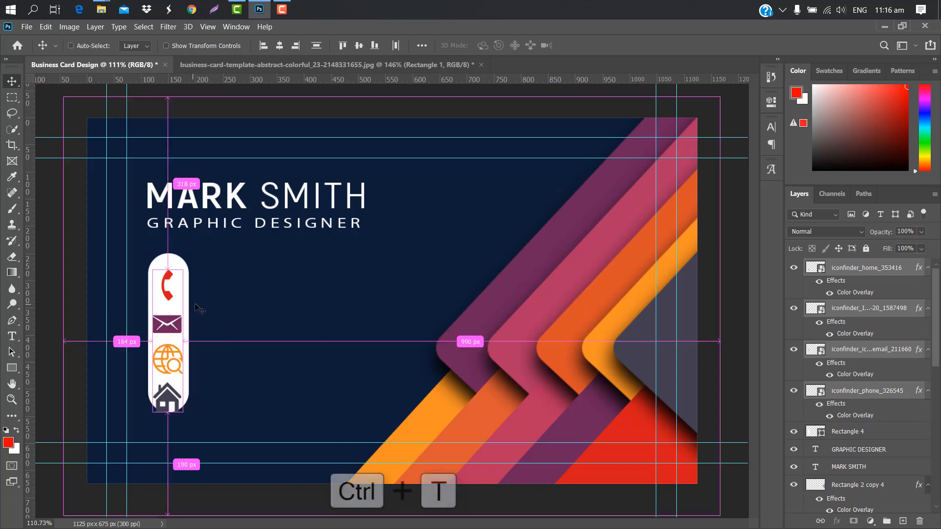
{"action": "scroll", "coordinate": [215, 300], "scroll_direction": "up", "scroll_amount": 4}
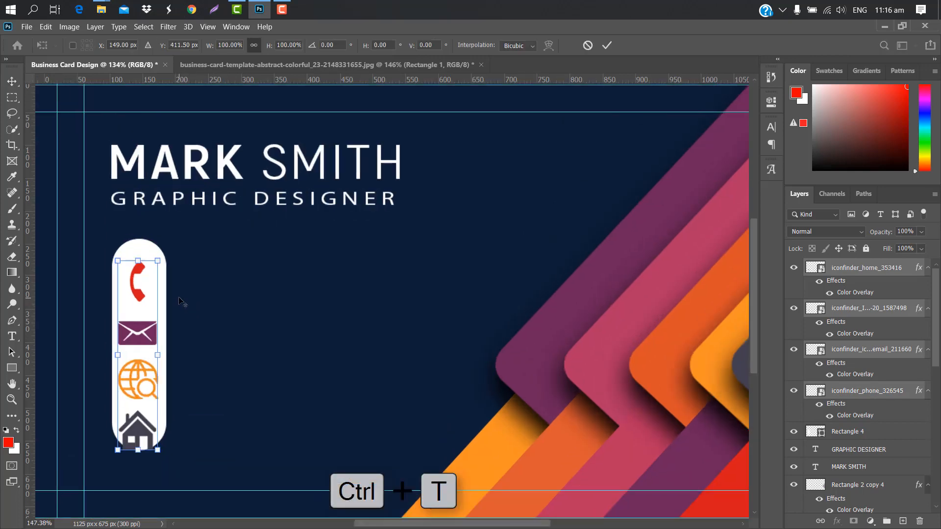
{"action": "left_click_drag", "start_coordinate": [463, 526], "coordinate": [415, 520]}
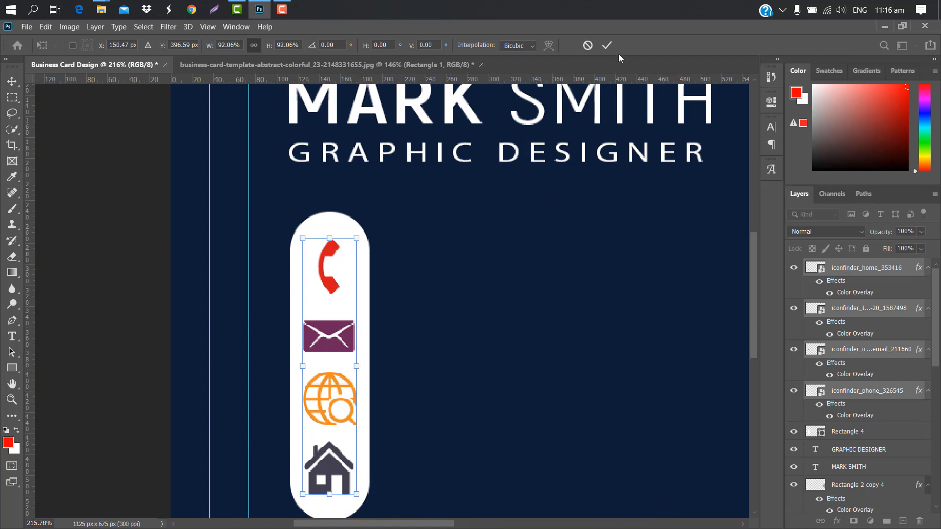
{"action": "left_click", "coordinate": [607, 45]}
Add a text line with the contact's phone number beside the phone icon, using the Type tool
{"action": "scroll", "coordinate": [392, 299], "scroll_direction": "down", "scroll_amount": 4}
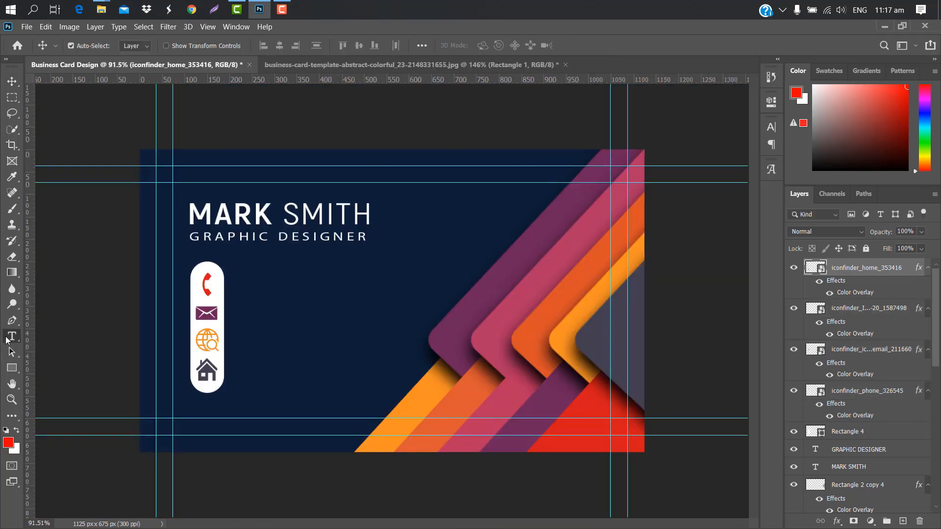
{"action": "left_click", "coordinate": [11, 336]}
{"action": "left_click", "coordinate": [235, 286]}
{"action": "type", "text": "+000"}
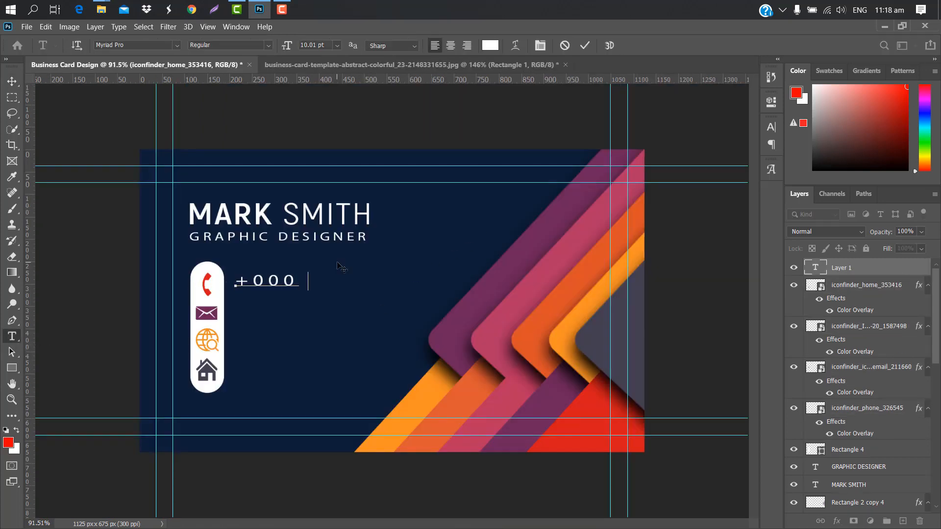
{"action": "type", "text": " 12345"}
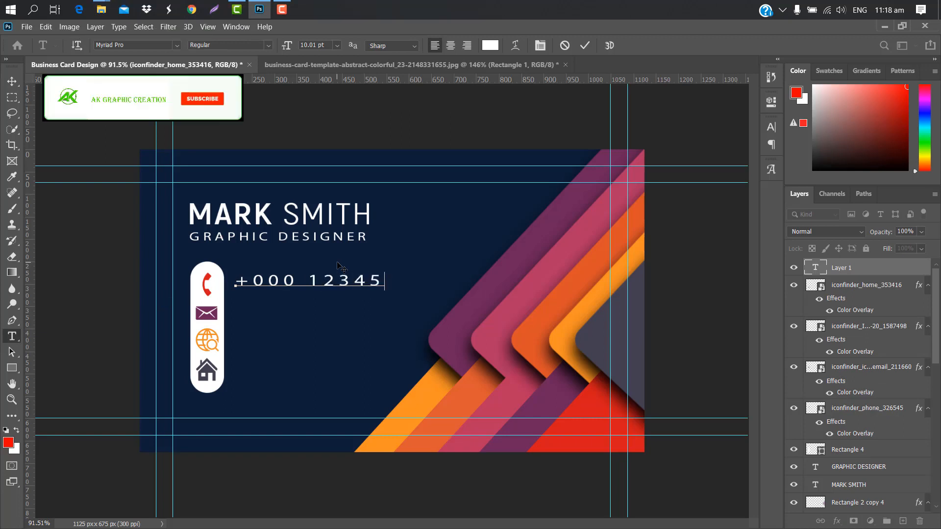
{"action": "type", "text": " 6789"}
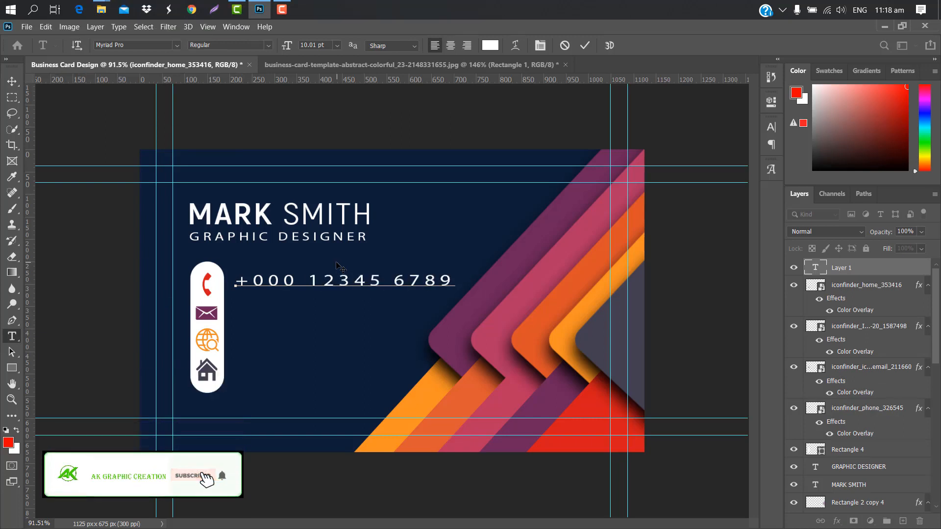
{"action": "left_click", "coordinate": [585, 46]}
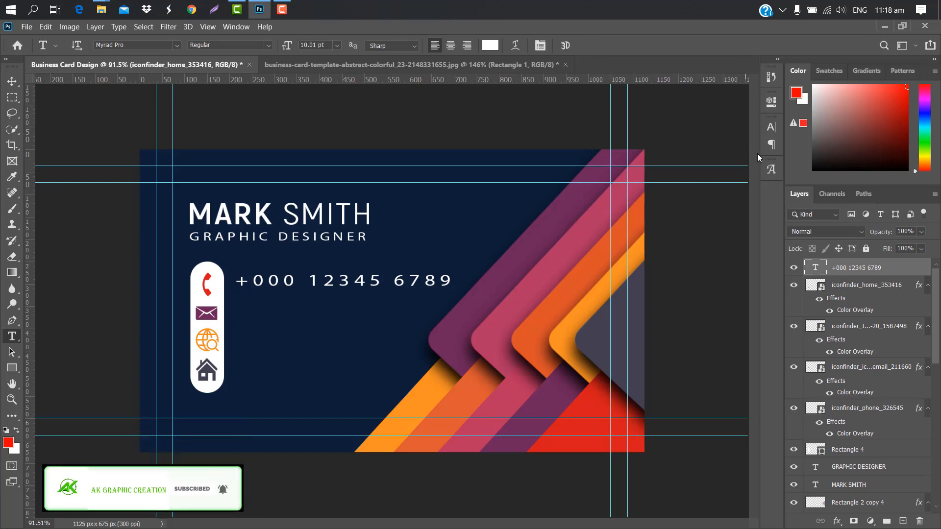
Set the phone number text's horizontal scale to 81% and adjust its vertical scale
{"action": "left_click", "coordinate": [772, 127]}
{"action": "left_click_drag", "start_coordinate": [716, 186], "coordinate": [715, 186]}
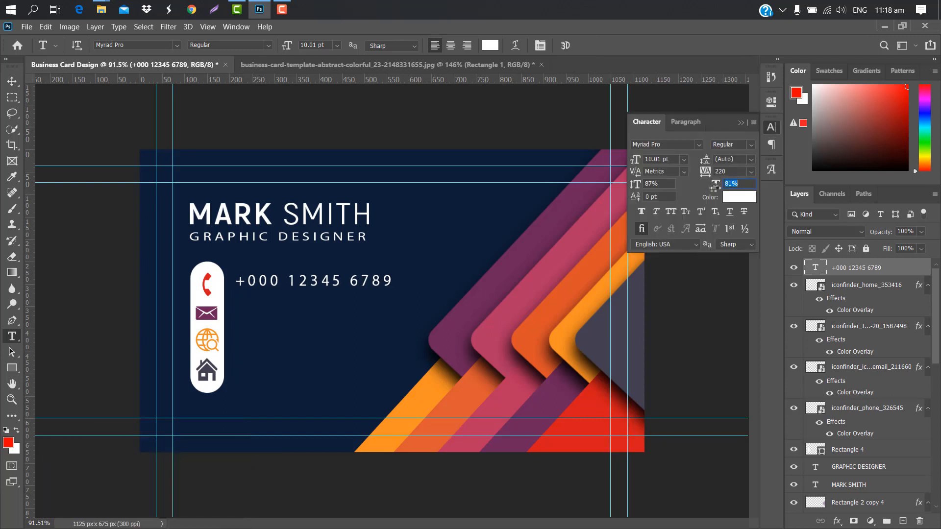
{"action": "left_click_drag", "start_coordinate": [640, 183], "coordinate": [638, 182]}
{"action": "left_click", "coordinate": [740, 123]}
Move the phone number text closer to the white bar, level with the phone icon, at about X 376 px, Y 301 px
{"action": "scroll", "coordinate": [253, 298], "scroll_direction": "up", "scroll_amount": 4}
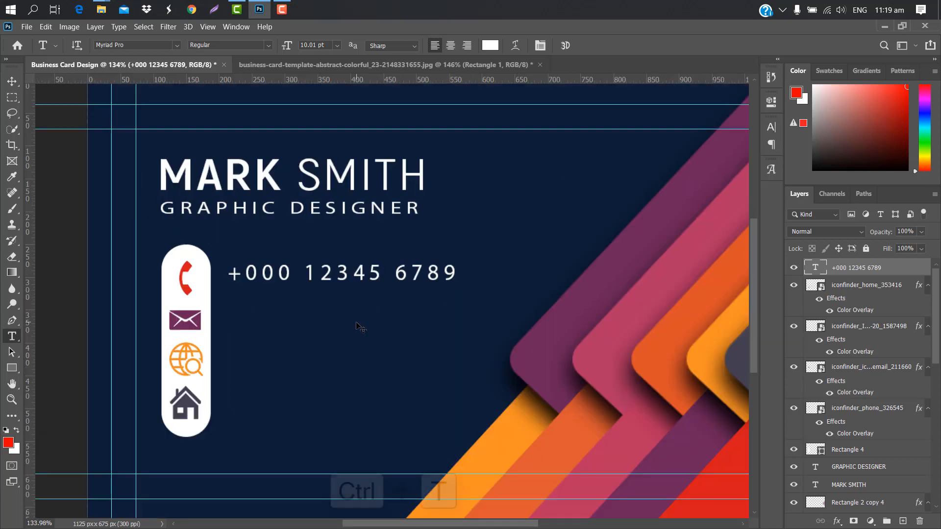
{"action": "key", "text": "ctrl+t"}
{"action": "left_click_drag", "start_coordinate": [378, 276], "coordinate": [369, 276]}
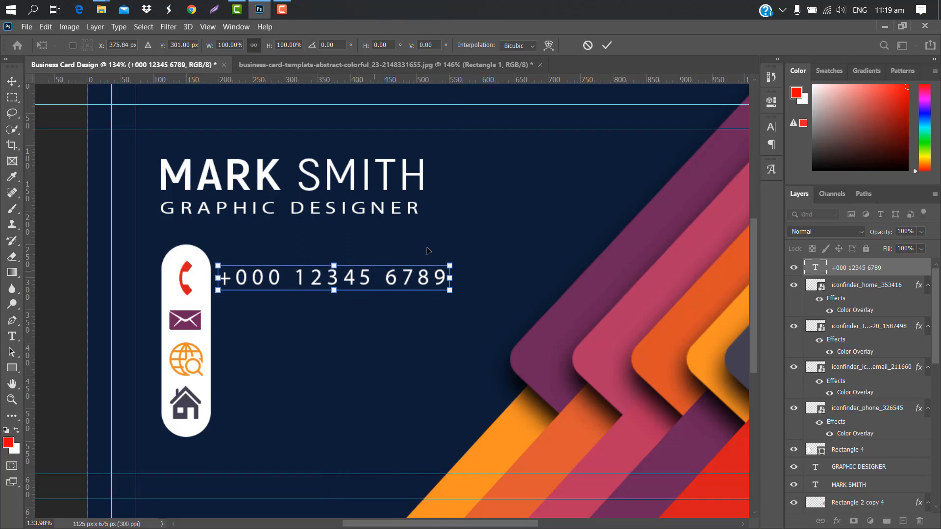
{"action": "left_click", "coordinate": [602, 46]}
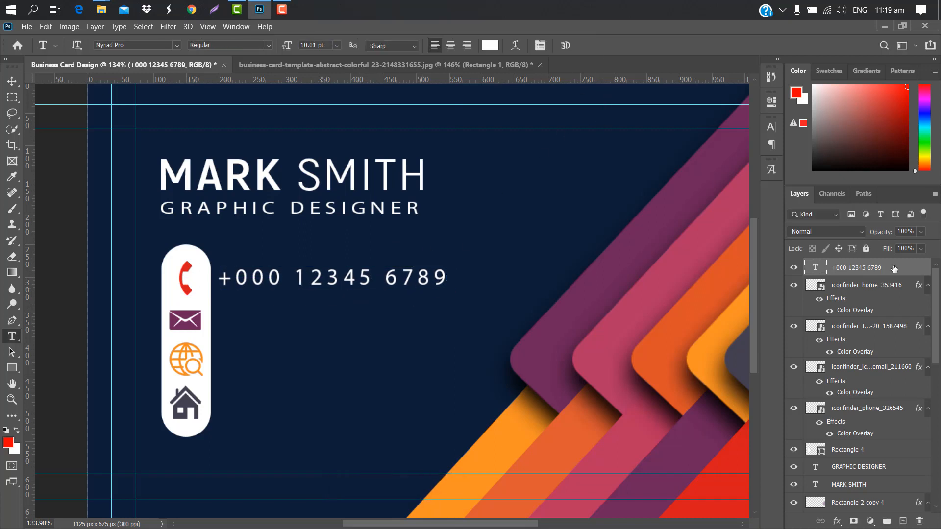
Duplicate the phone number text layer and move the copy straight down beside the envelope icon, at Y 365 px
{"action": "left_click_drag", "start_coordinate": [897, 268], "coordinate": [903, 521]}
{"action": "key", "text": "ctrl+t"}
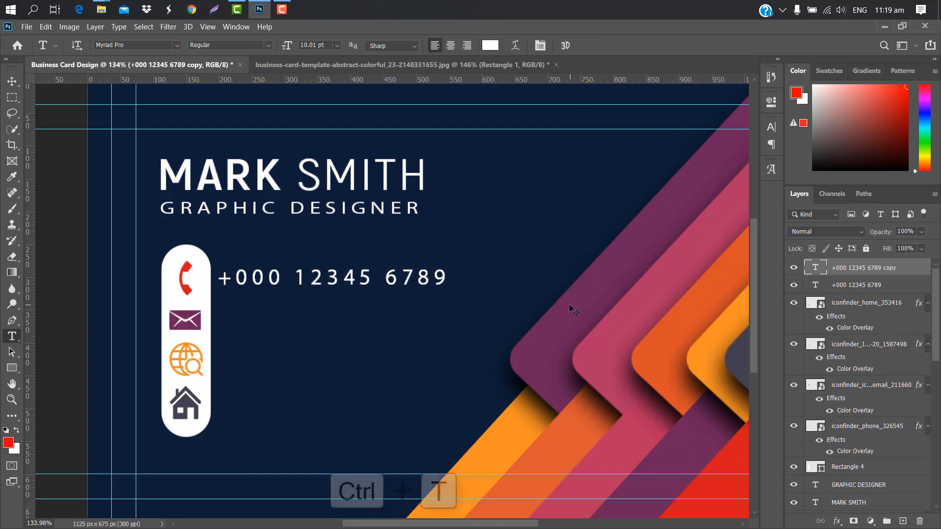
{"action": "left_click_drag", "start_coordinate": [353, 281], "coordinate": [351, 322]}
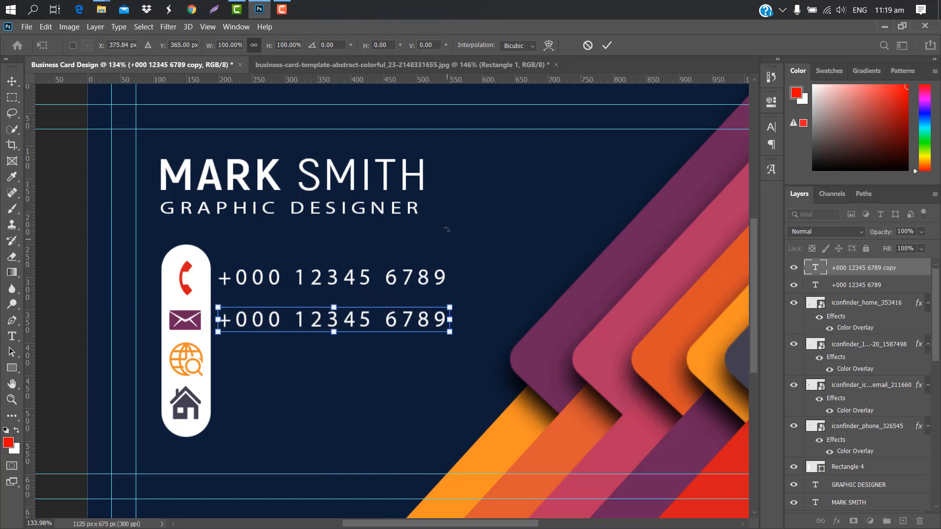
{"action": "left_click", "coordinate": [608, 46]}
Replace the text beside the envelope icon with the contact's e-mail address
{"action": "double_click", "coordinate": [815, 269]}
{"action": "key", "text": "BackSpace"}
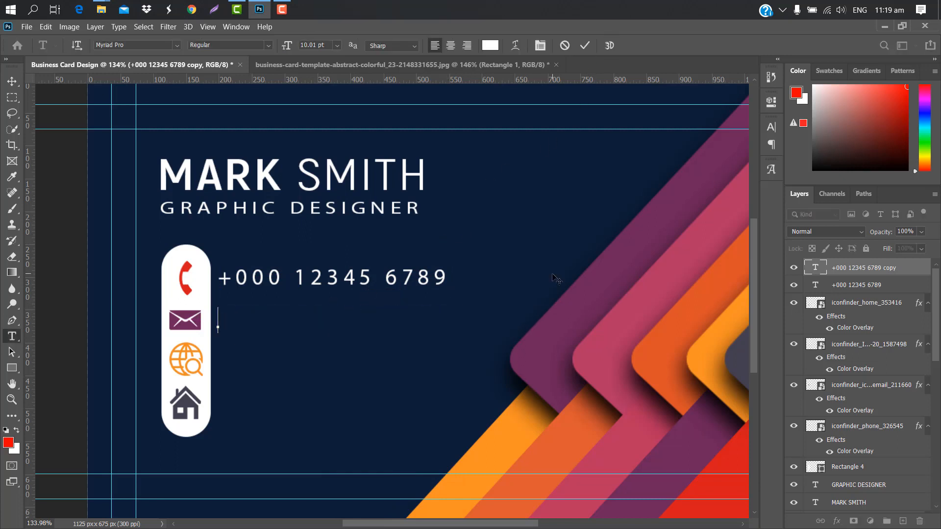
{"action": "type", "text": "email"}
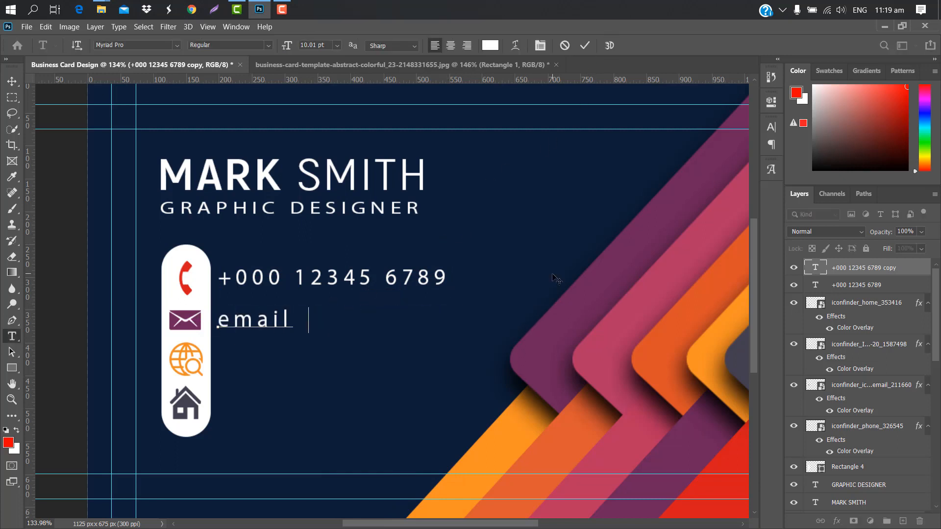
{"action": "type", "text": "adress@"}
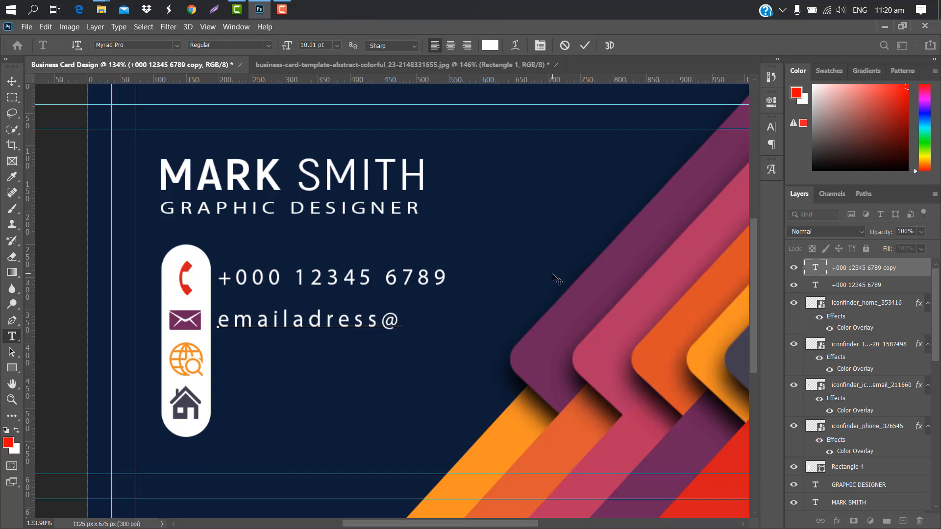
{"action": "type", "text": "gmail."}
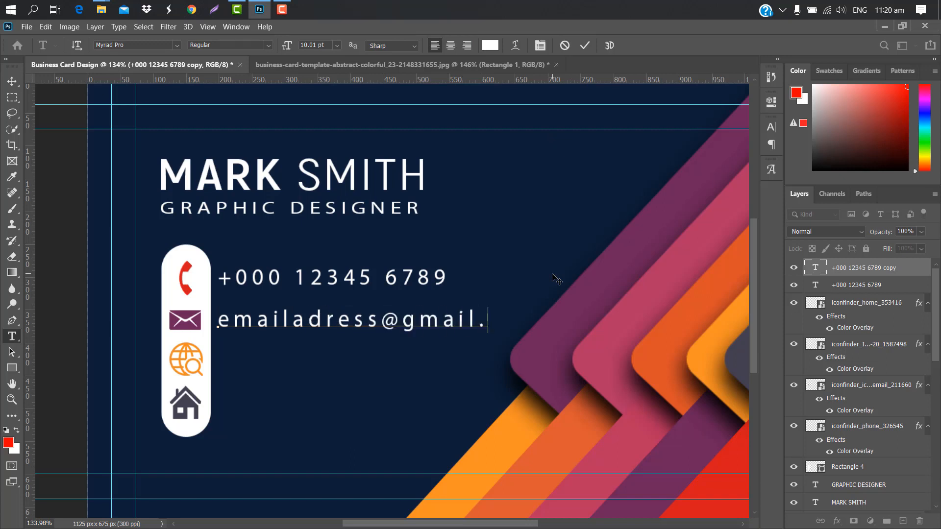
{"action": "type", "text": "com"}
{"action": "left_click", "coordinate": [587, 46]}
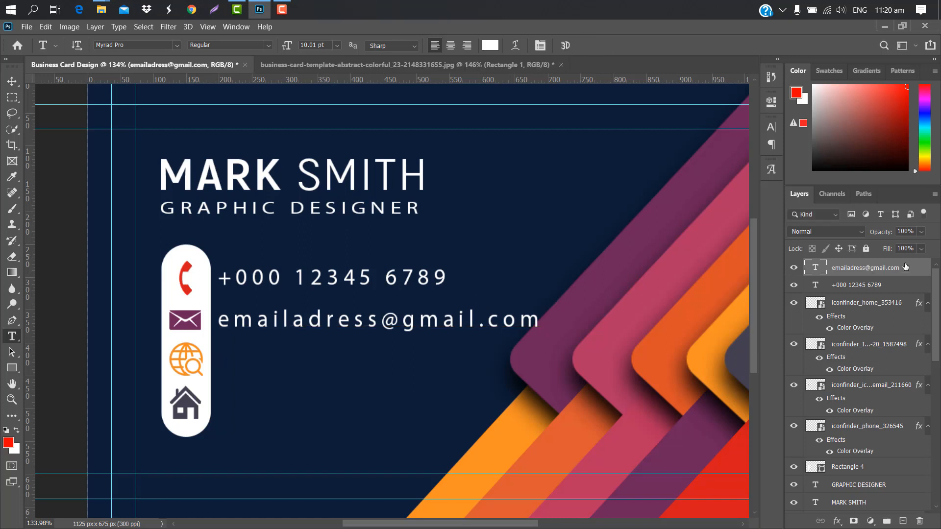
Duplicate the e-mail text layer and place the copy beside the globe icon, at about X 448 px, Y 424.5 px
{"action": "key", "text": "ctrl+j"}
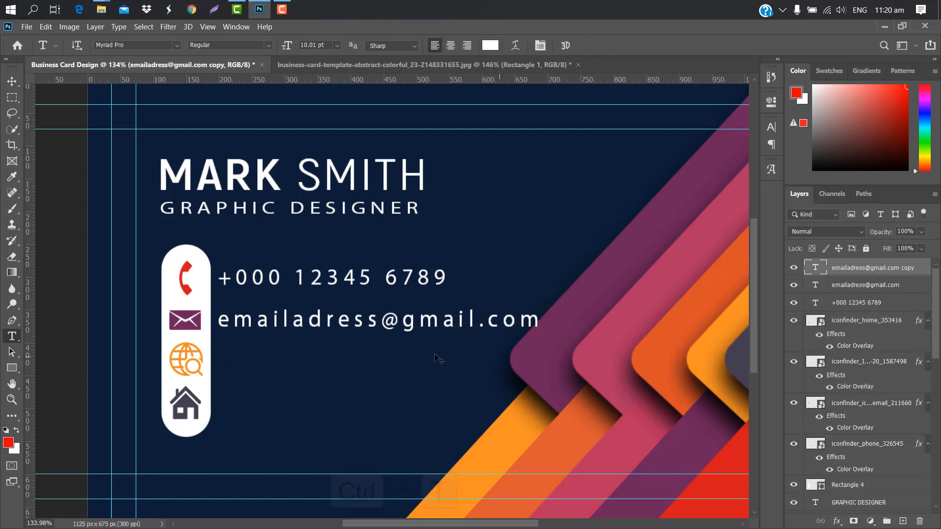
{"action": "key", "text": "ctrl+t"}
{"action": "left_click_drag", "start_coordinate": [356, 323], "coordinate": [362, 362]}
{"action": "left_click_drag", "start_coordinate": [361, 361], "coordinate": [355, 362]}
{"action": "left_click", "coordinate": [611, 45]}
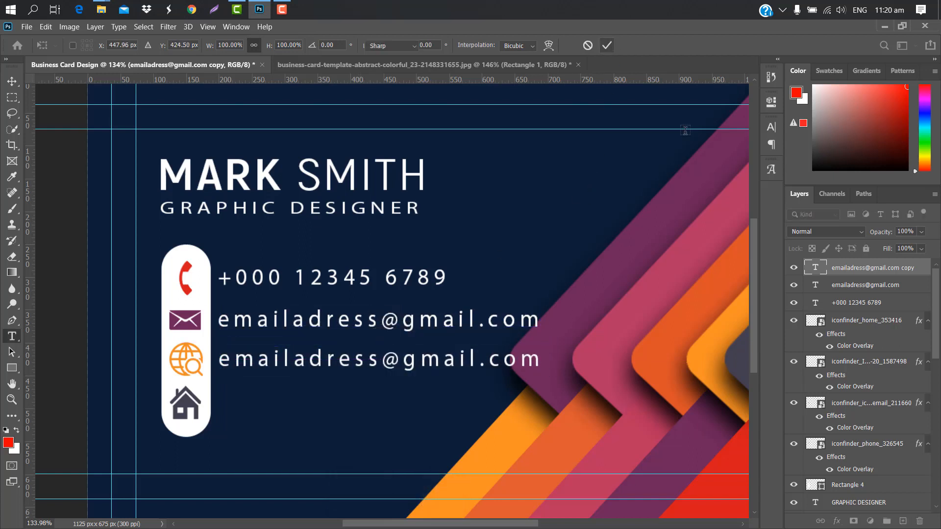
{"action": "double_click", "coordinate": [821, 270]}
{"action": "key", "text": "BackSpace"}
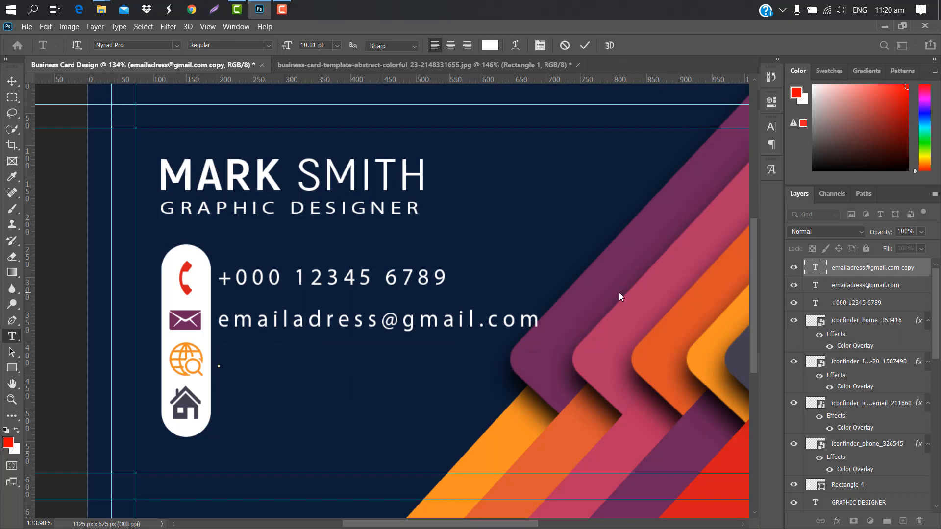
{"action": "type", "text": "www"}
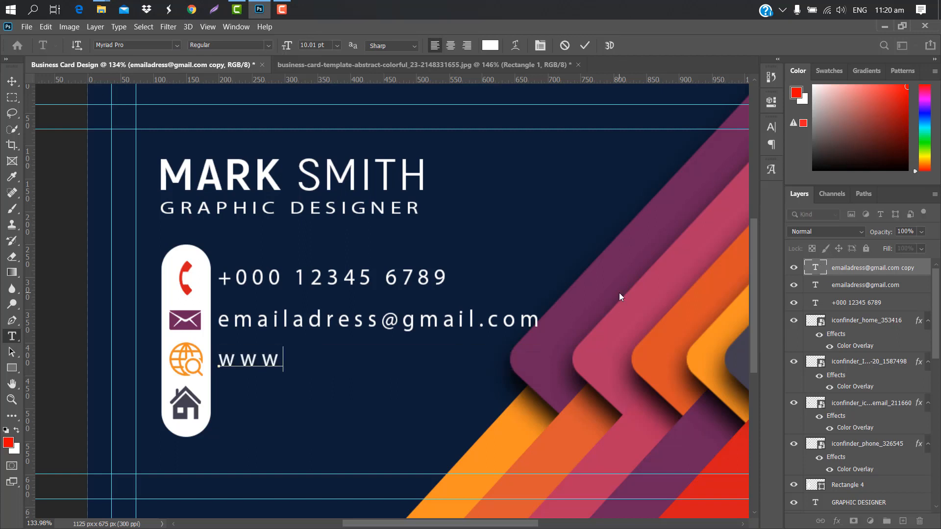
{"action": "type", "text": ".web"}
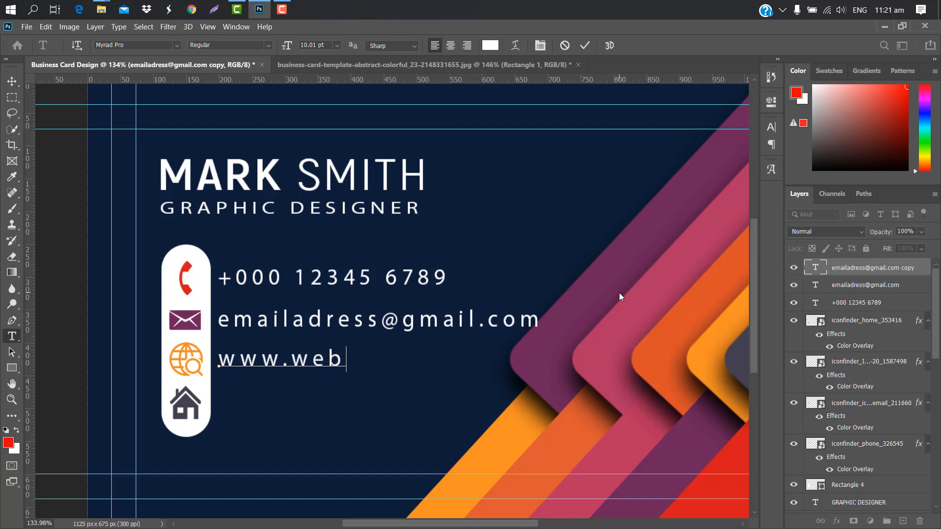
{"action": "type", "text": "site.com"}
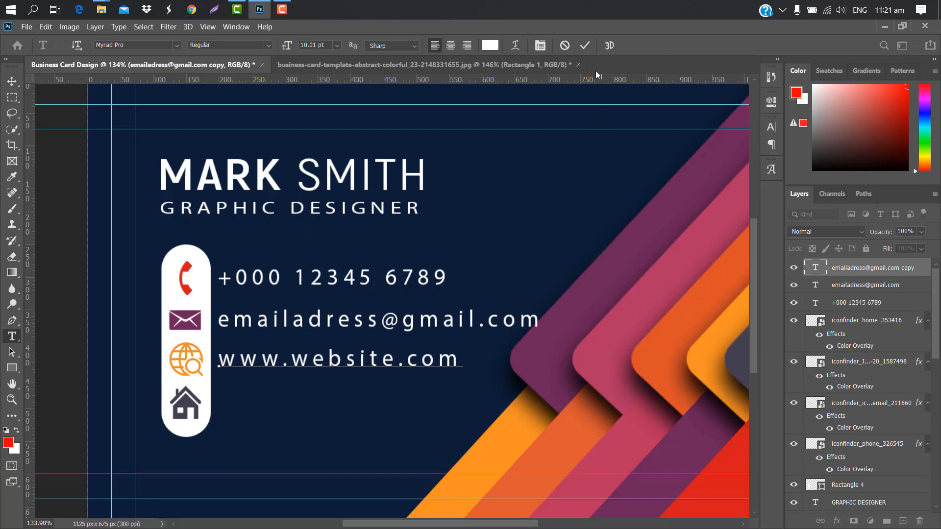
{"action": "left_click", "coordinate": [580, 51]}
Duplicate the website text layer and place the copy beside the home icon, at about X 386 px, Y 490.5 px
{"action": "left_click_drag", "start_coordinate": [901, 267], "coordinate": [903, 522]}
{"action": "key", "text": "ctrl+t"}
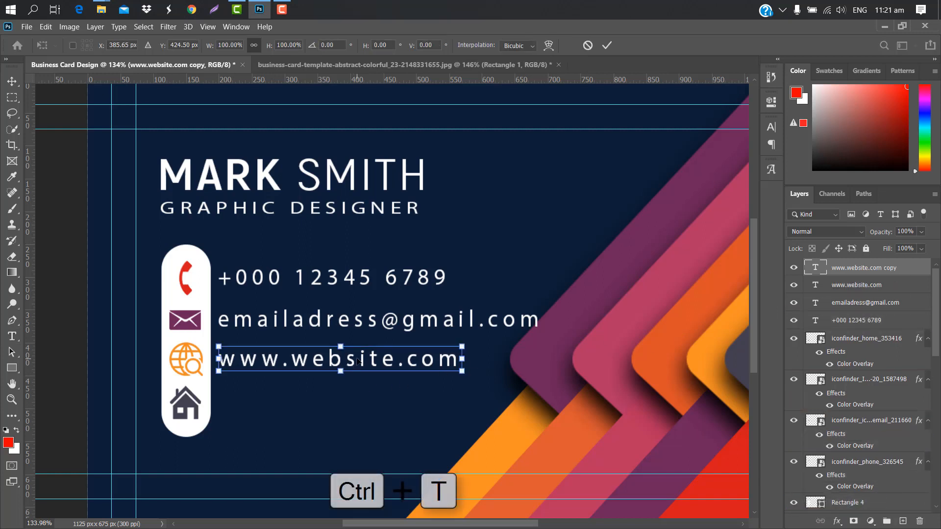
{"action": "left_click_drag", "start_coordinate": [356, 361], "coordinate": [360, 403]}
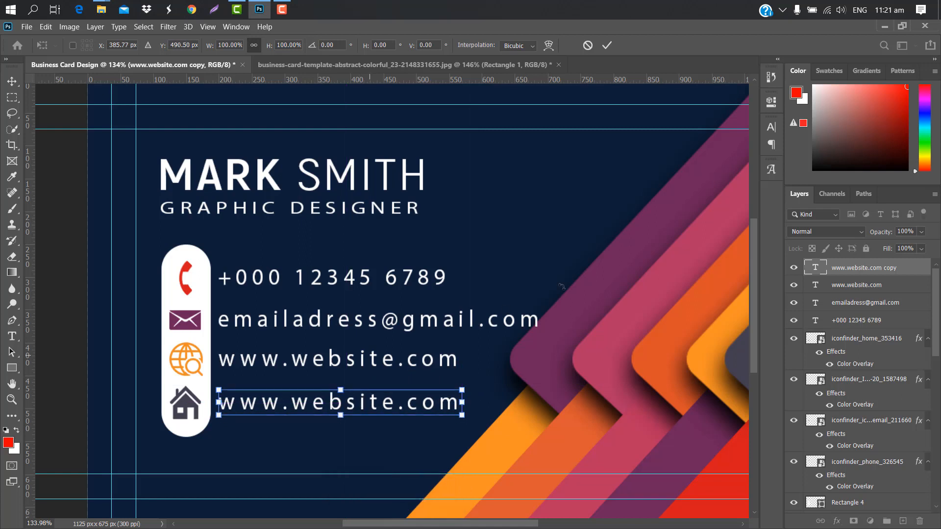
{"action": "left_click", "coordinate": [608, 46]}
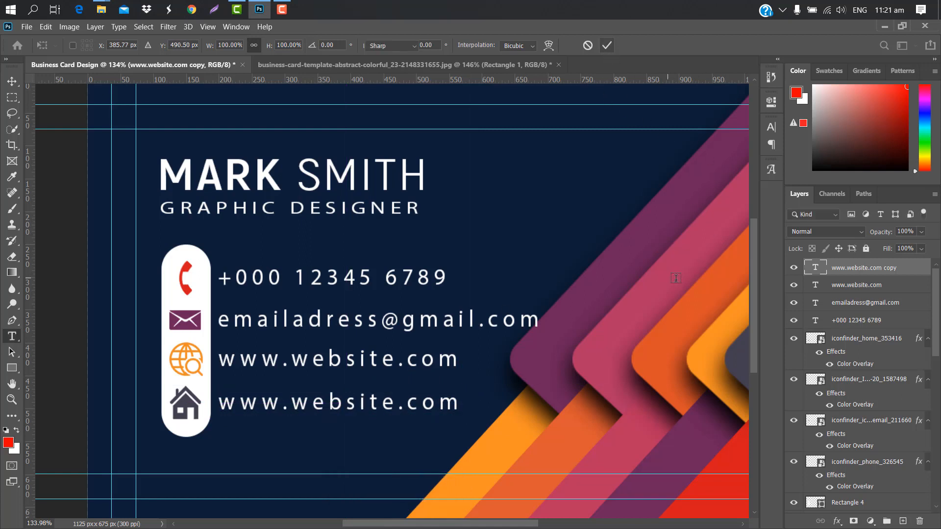
Replace the text beside the home icon with "your location here"
{"action": "double_click", "coordinate": [813, 270]}
{"action": "key", "text": "BackSpace"}
{"action": "type", "text": "y"}
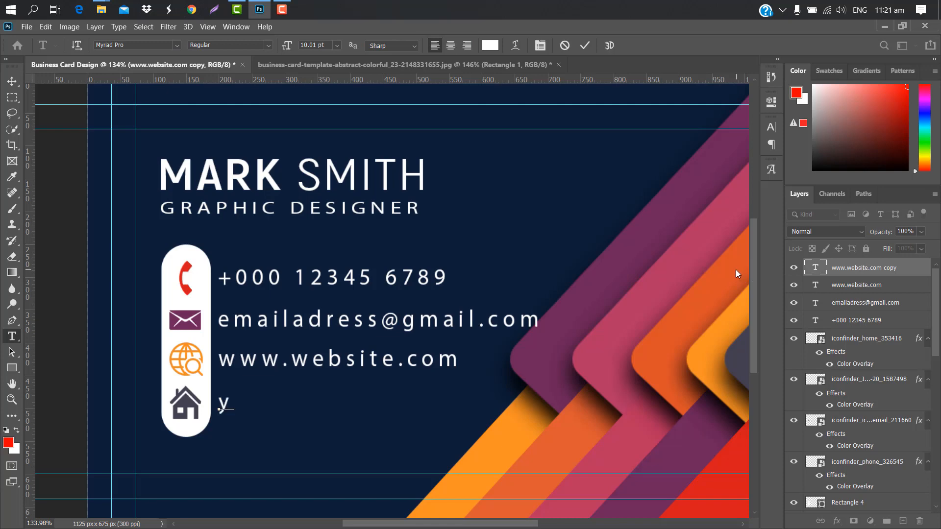
{"action": "type", "text": "our lo"}
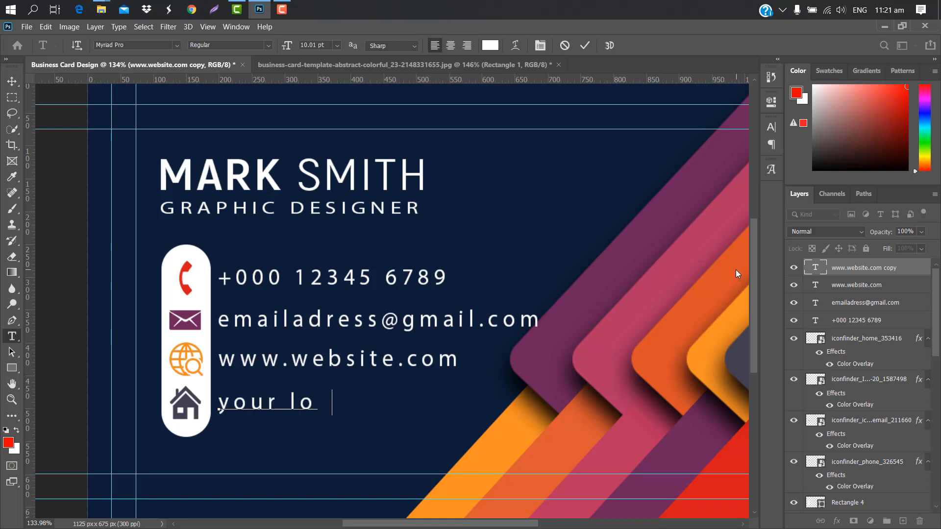
{"action": "type", "text": "cation "}
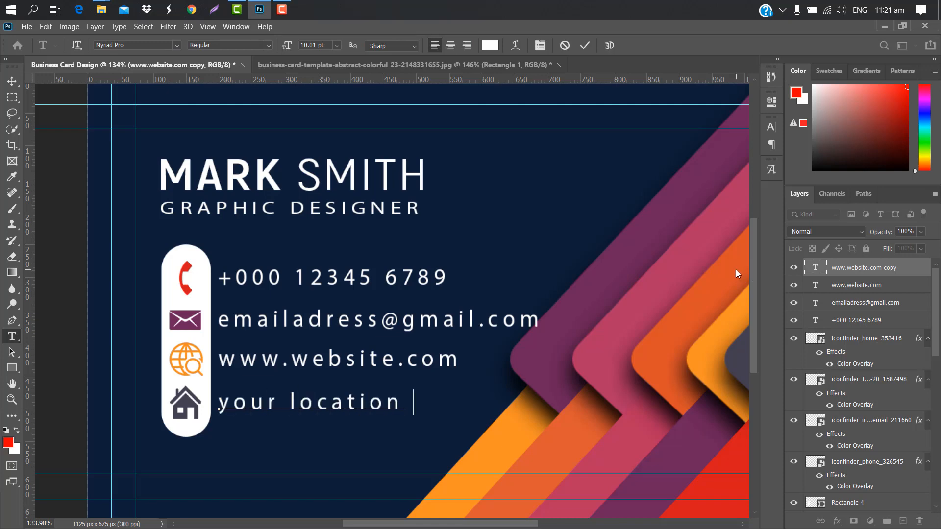
{"action": "type", "text": "here"}
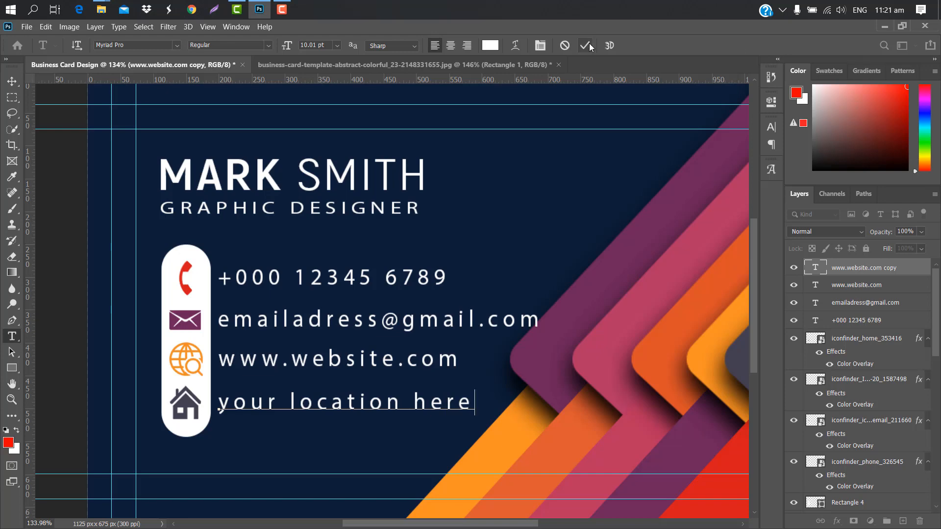
{"action": "left_click", "coordinate": [589, 46]}
Shift the four contact texts, their icons and the white bar together up-left to about X 382.87 px, Y 392.63 px
{"action": "scroll", "coordinate": [378, 304], "scroll_direction": "down", "scroll_amount": 6}
{"action": "left_click", "coordinate": [11, 81]}
{"action": "left_click", "coordinate": [907, 287], "text": "ctrl"}
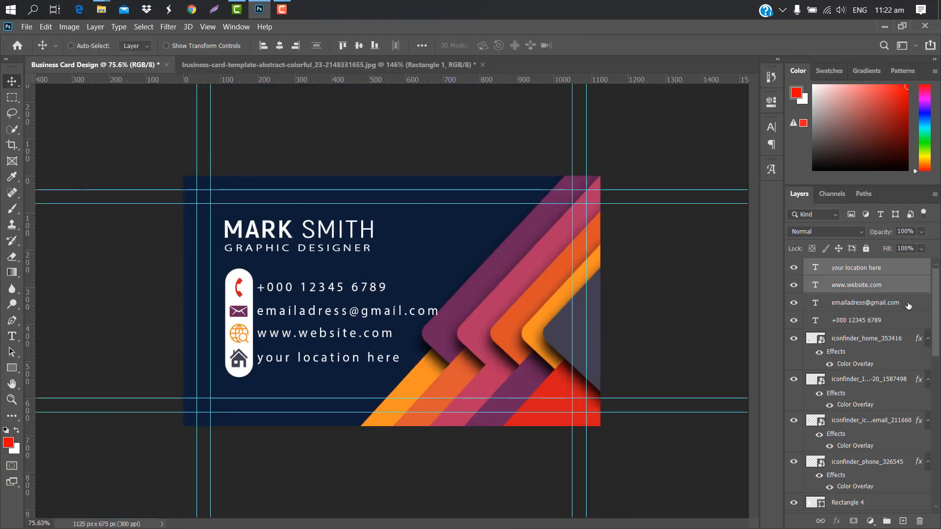
{"action": "left_click", "coordinate": [908, 304], "text": "ctrl"}
{"action": "left_click", "coordinate": [905, 322], "text": "ctrl"}
{"action": "left_click", "coordinate": [903, 344], "text": "ctrl"}
{"action": "left_click", "coordinate": [884, 387], "text": "ctrl"}
{"action": "left_click", "coordinate": [882, 427], "text": "ctrl"}
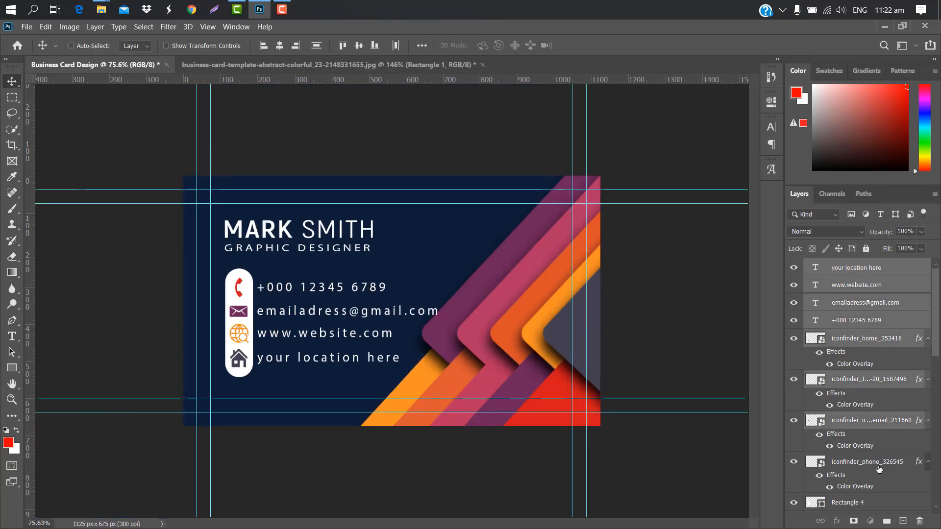
{"action": "left_click", "coordinate": [879, 469], "text": "ctrl"}
{"action": "left_click", "coordinate": [882, 502], "text": "ctrl"}
{"action": "scroll", "coordinate": [937, 340], "scroll_direction": "down", "scroll_amount": 3}
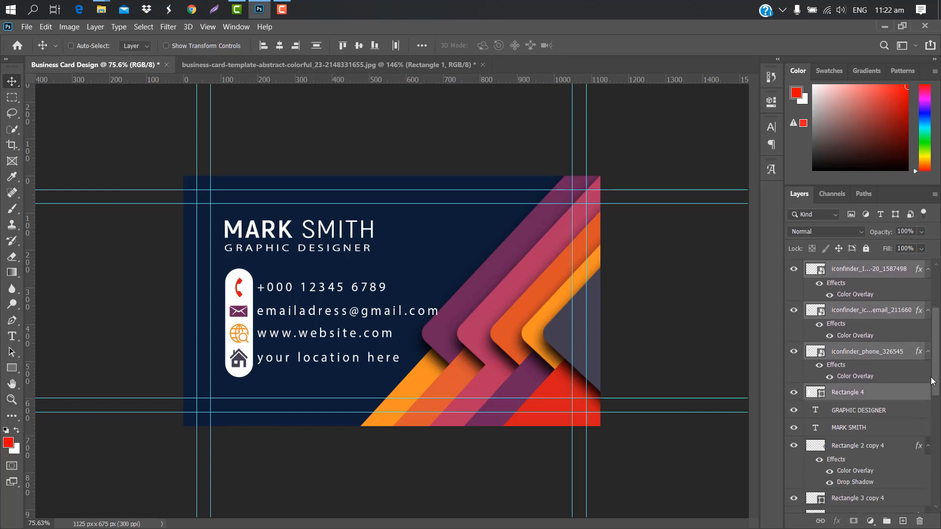
{"action": "key", "text": "ctrl+t"}
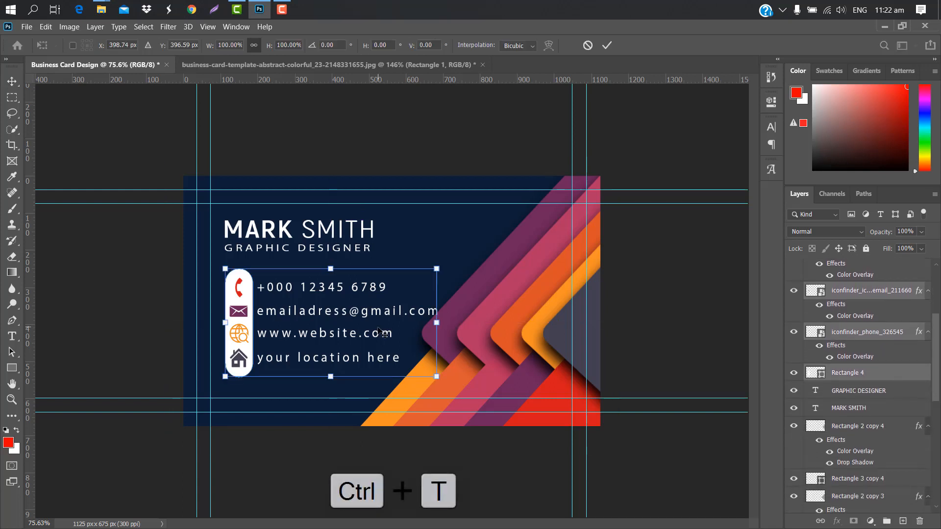
{"action": "key", "text": "Left"}
{"action": "key", "text": "Left"}
{"action": "key", "text": "Left"}
{"action": "key", "text": "Left"}
{"action": "key", "text": "Left"}
{"action": "key", "text": "Left"}
{"action": "key", "text": "Left"}
{"action": "key", "text": "Left"}
{"action": "key", "text": "Left"}
{"action": "key", "text": "Left"}
{"action": "key", "text": "Left"}
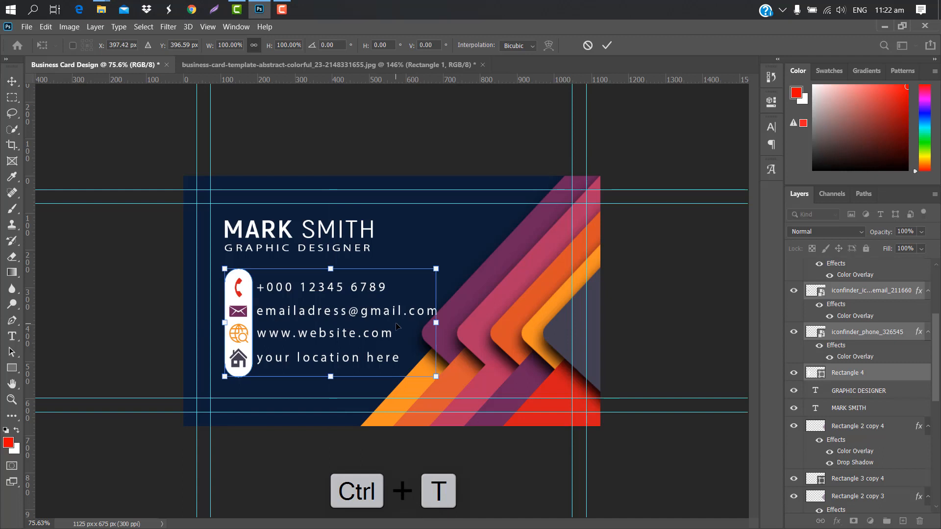
{"action": "key", "text": "Left"}
{"action": "key", "text": "Up"}
{"action": "key", "text": "Up"}
{"action": "key", "text": "Up"}
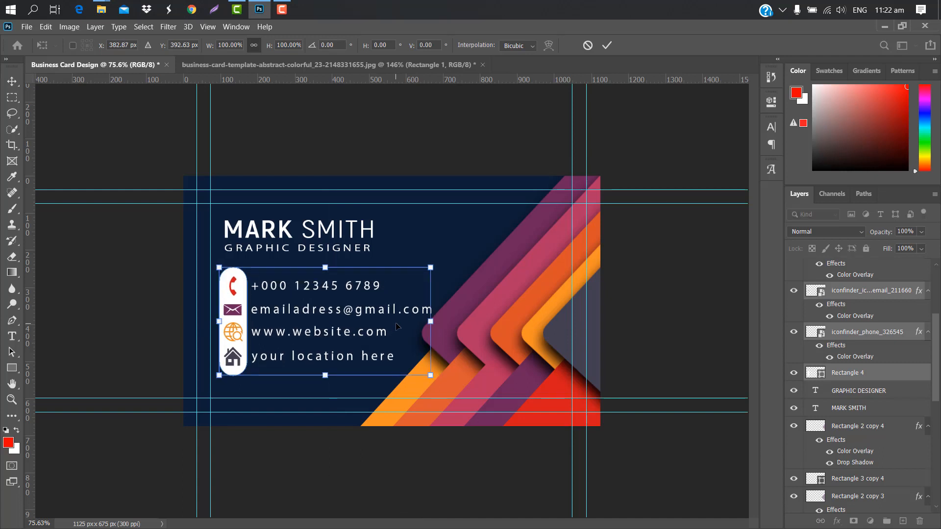
{"action": "left_click", "coordinate": [606, 45]}
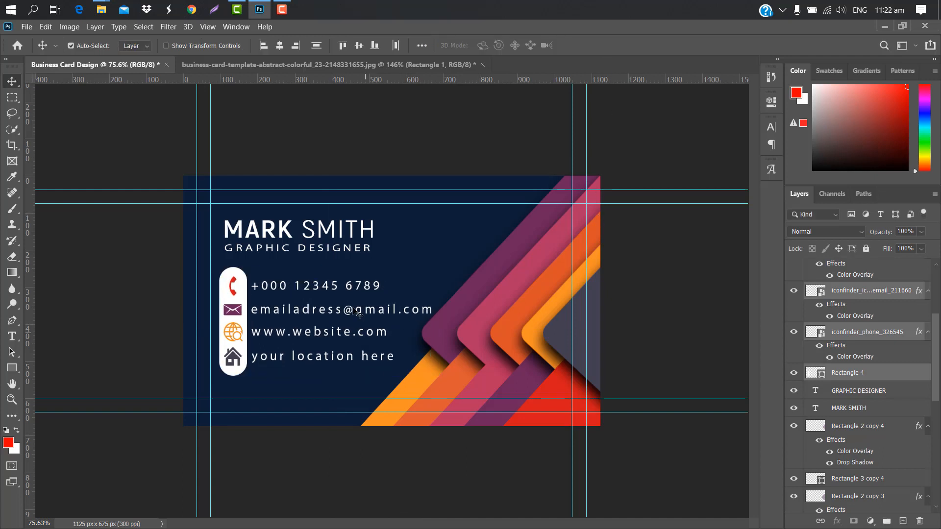
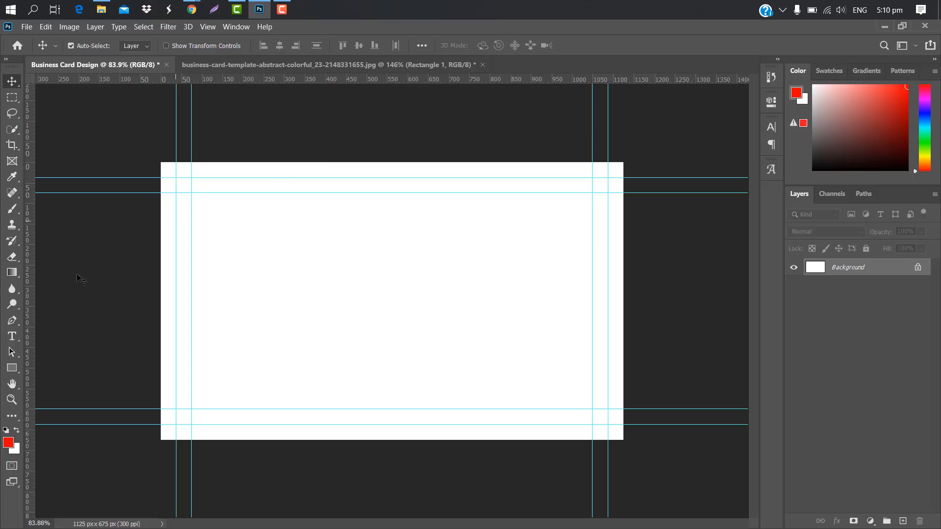
Cover the blank card with a rectangle of about 1254 × 780 px and fill it with navy 0d1e38
{"action": "left_click", "coordinate": [12, 368]}
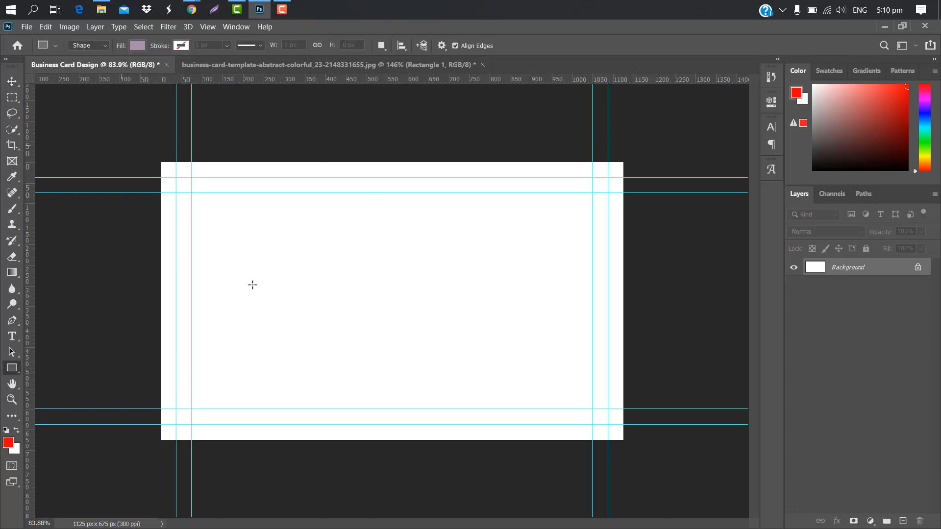
{"action": "left_click_drag", "start_coordinate": [126, 140], "coordinate": [642, 461]}
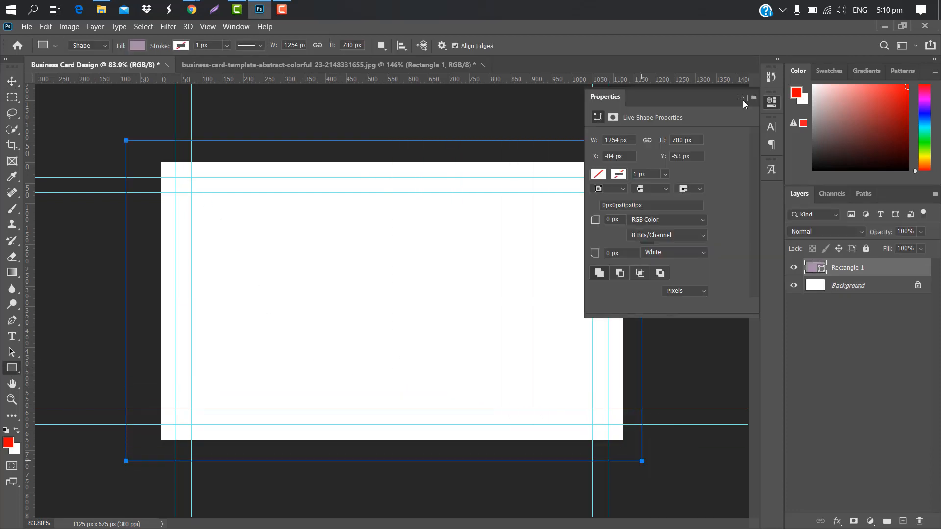
{"action": "left_click", "coordinate": [740, 97]}
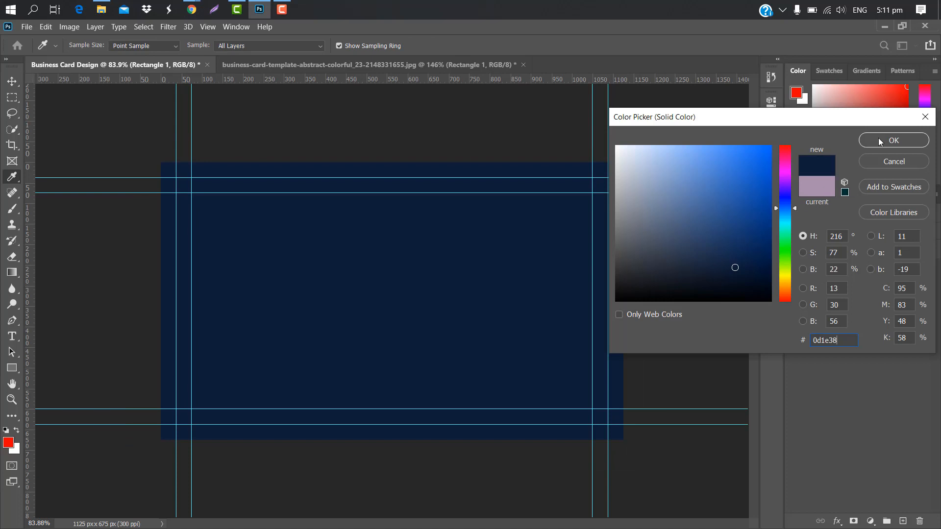
{"action": "left_click", "coordinate": [879, 141]}
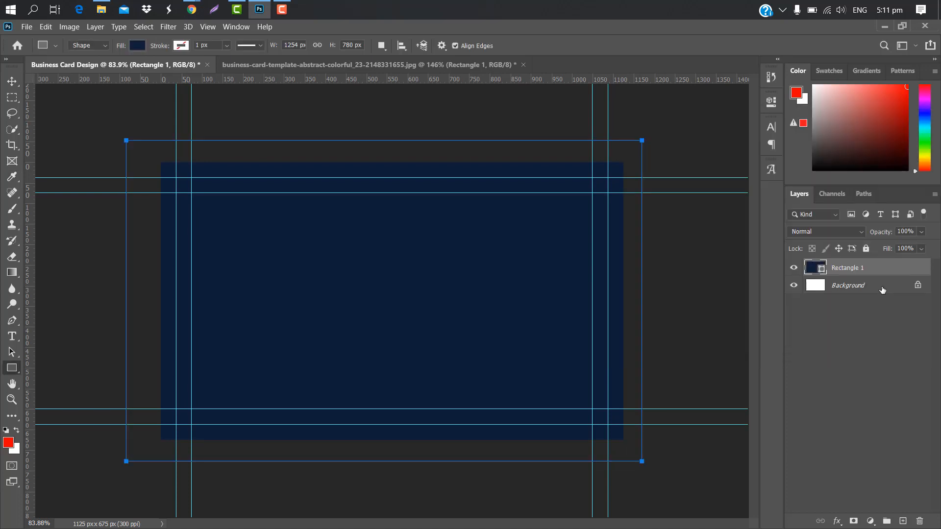
Draw a rectangle of about 398 × 346 px with only its upper-left corner rounded to 20 px, and stack it above the navy background
{"action": "left_click", "coordinate": [883, 290]}
{"action": "left_click_drag", "start_coordinate": [334, 224], "coordinate": [497, 365]}
{"action": "left_click_drag", "start_coordinate": [593, 222], "coordinate": [574, 255]}
{"action": "left_click_drag", "start_coordinate": [698, 257], "coordinate": [673, 257]}
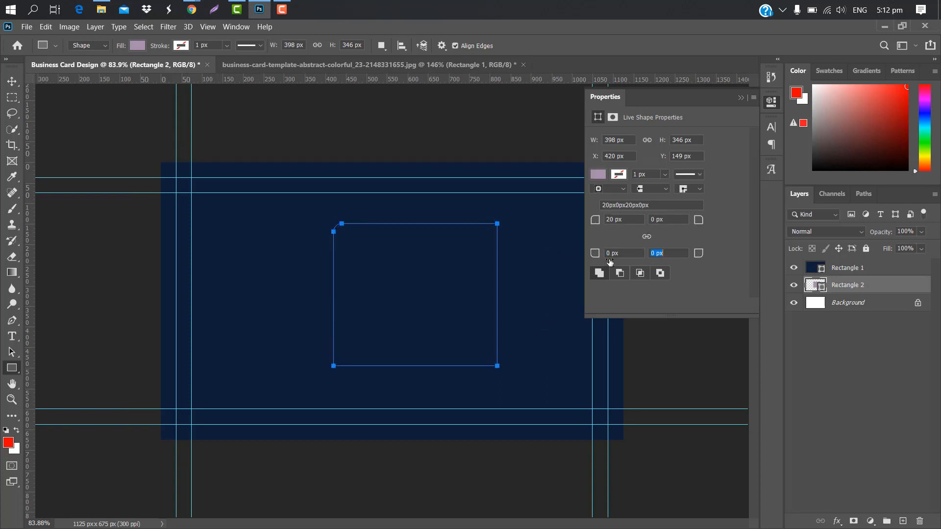
{"action": "left_click", "coordinate": [741, 98]}
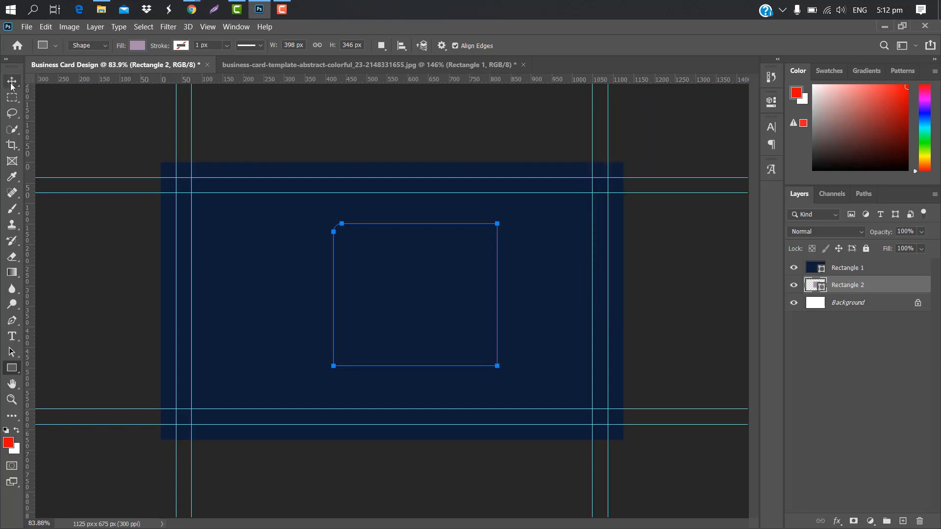
{"action": "left_click", "coordinate": [12, 81]}
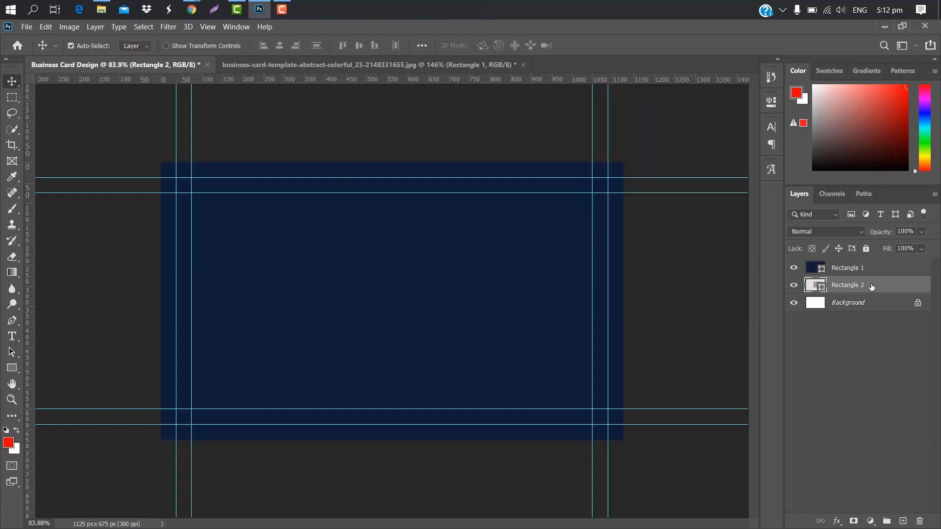
{"action": "left_click_drag", "start_coordinate": [871, 287], "coordinate": [882, 264]}
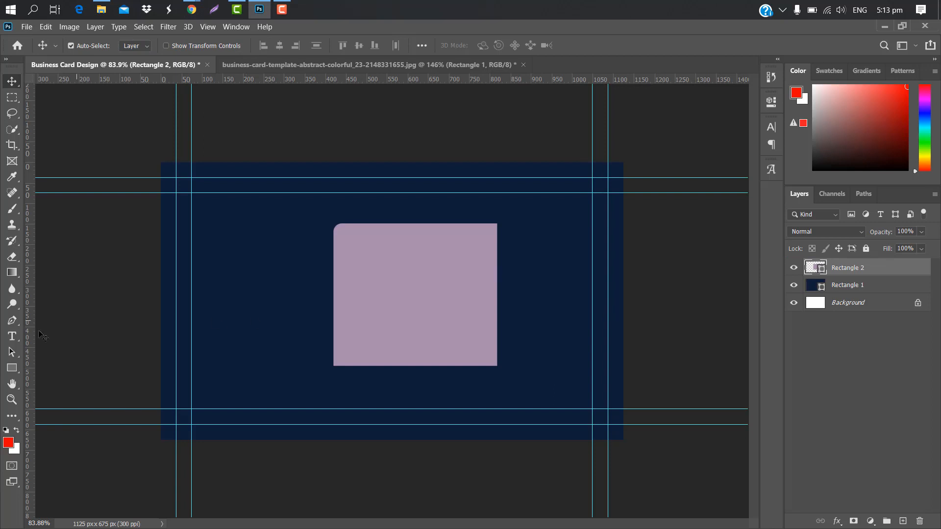
Draw a larger rectangle and rotate it about -21.91° over the rounded rectangle's lower part, at about X 726 px, Y 399 px
{"action": "left_click", "coordinate": [12, 368]}
{"action": "mouse_move", "coordinate": [238, 245]}
{"action": "left_mouse_down"}
{"action": "mouse_move", "coordinate": [273, 285]}
{"action": "mouse_move", "coordinate": [485, 423]}
{"action": "mouse_move", "coordinate": [506, 409]}
{"action": "left_mouse_up"}
{"action": "left_click", "coordinate": [742, 98]}
{"action": "key", "text": "ctrl+t"}
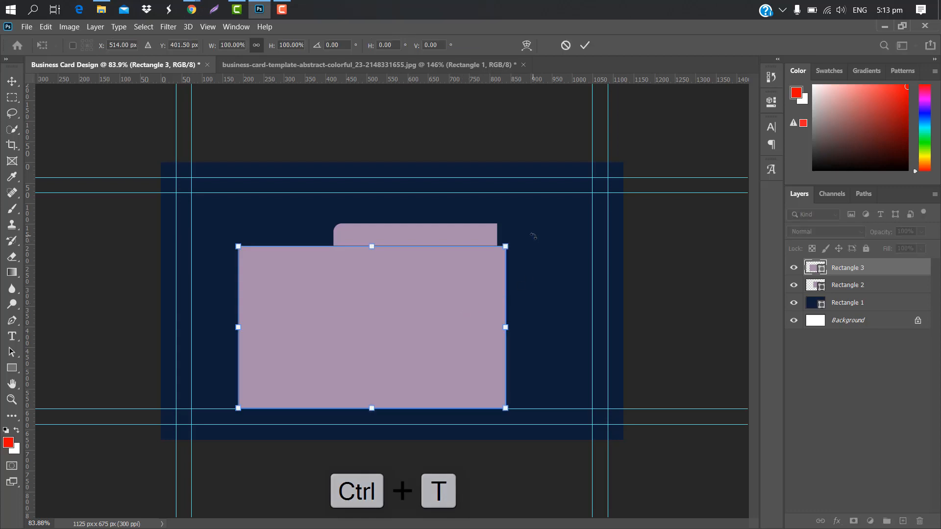
{"action": "left_click_drag", "start_coordinate": [531, 235], "coordinate": [554, 203]}
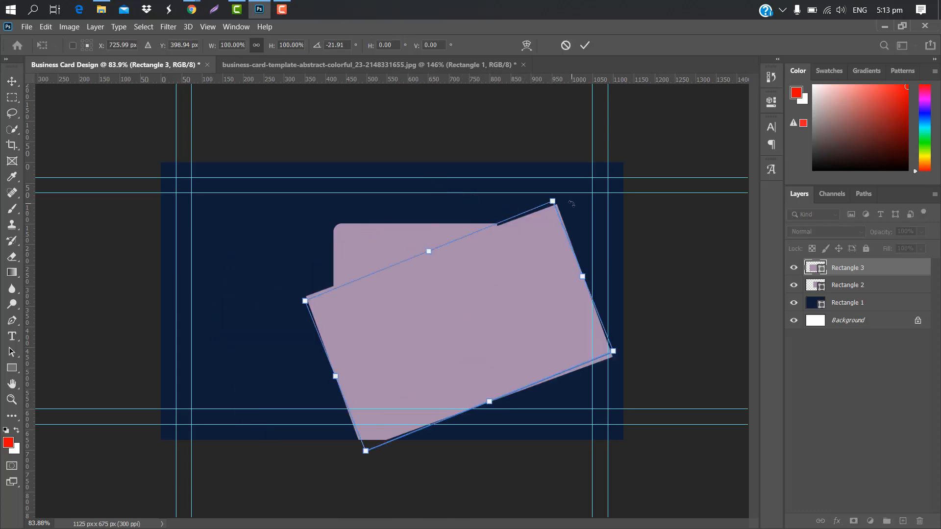
{"action": "left_click", "coordinate": [585, 45]}
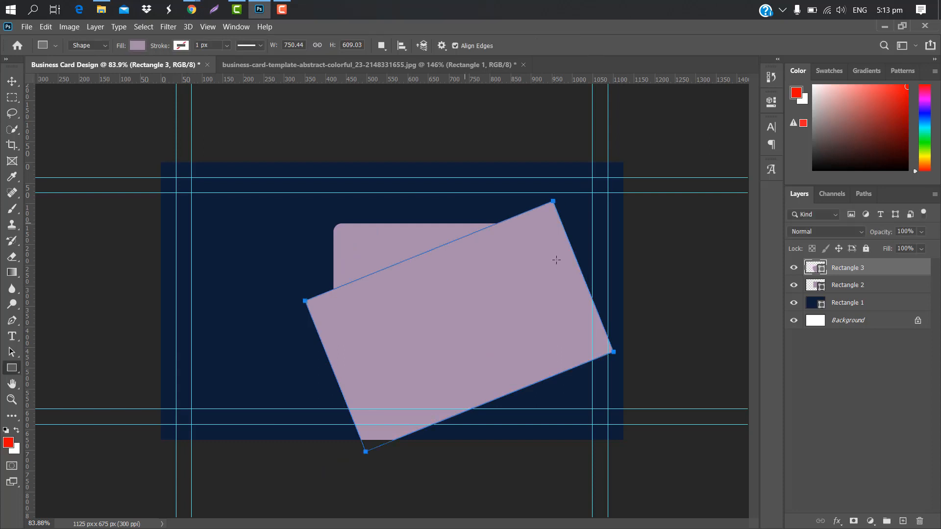
Cut the tilted rectangle's area out of the rasterized Rectangle 2 layer, and delete the Rectangle 3 layer
{"action": "left_click", "coordinate": [820, 273], "text": "ctrl"}
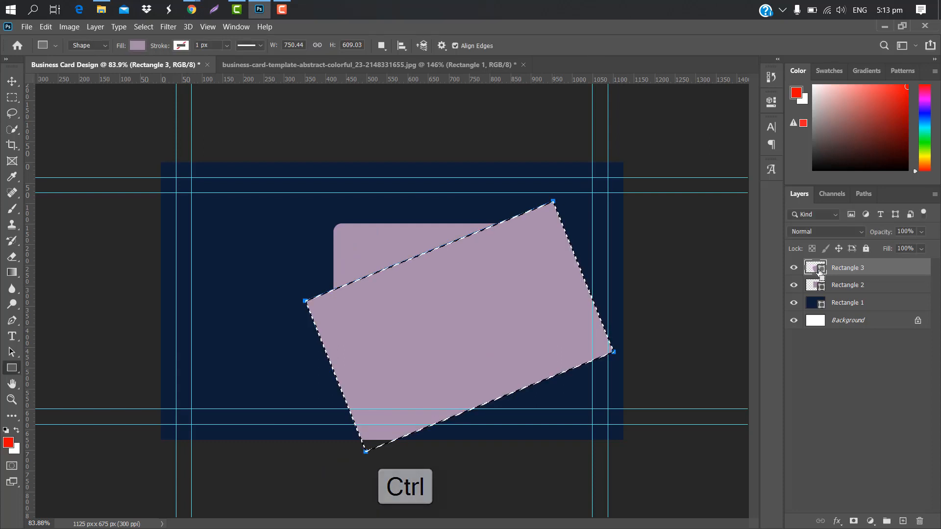
{"action": "left_click", "coordinate": [881, 284]}
{"action": "right_click", "coordinate": [882, 284]}
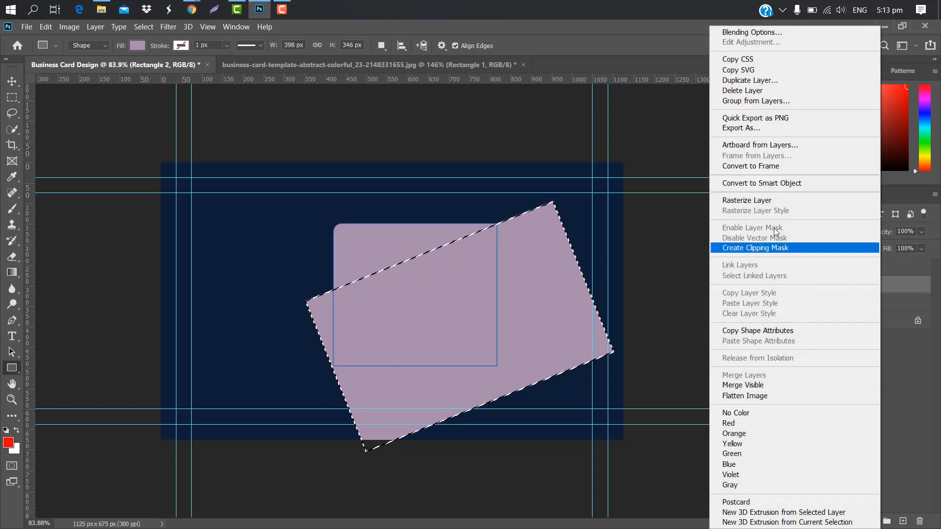
{"action": "left_click", "coordinate": [760, 200]}
{"action": "key", "text": "Delete"}
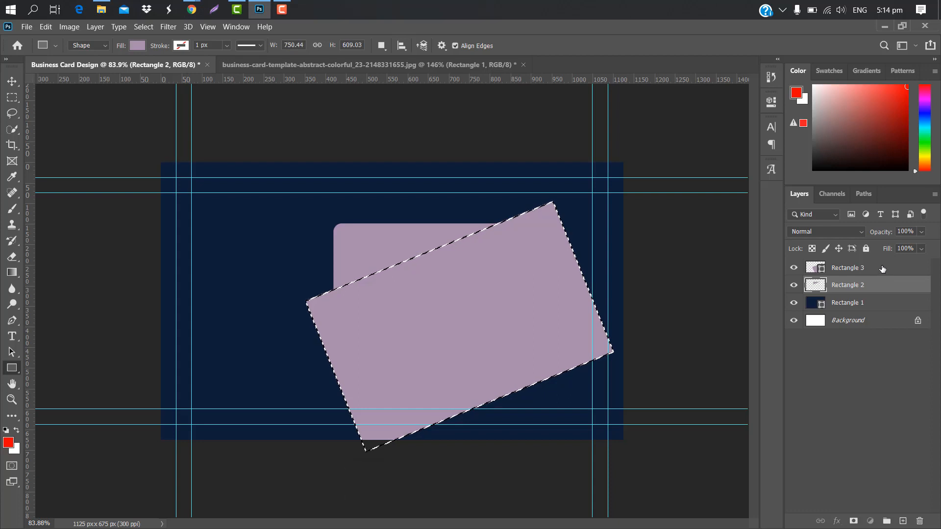
{"action": "left_click", "coordinate": [882, 267]}
{"action": "left_click_drag", "start_coordinate": [882, 267], "coordinate": [920, 521]}
Rotate the triangular shape to -158.40°, scale it to 153.91%, and align its long edge with the card's upper edge
{"action": "key", "text": "ctrl+t"}
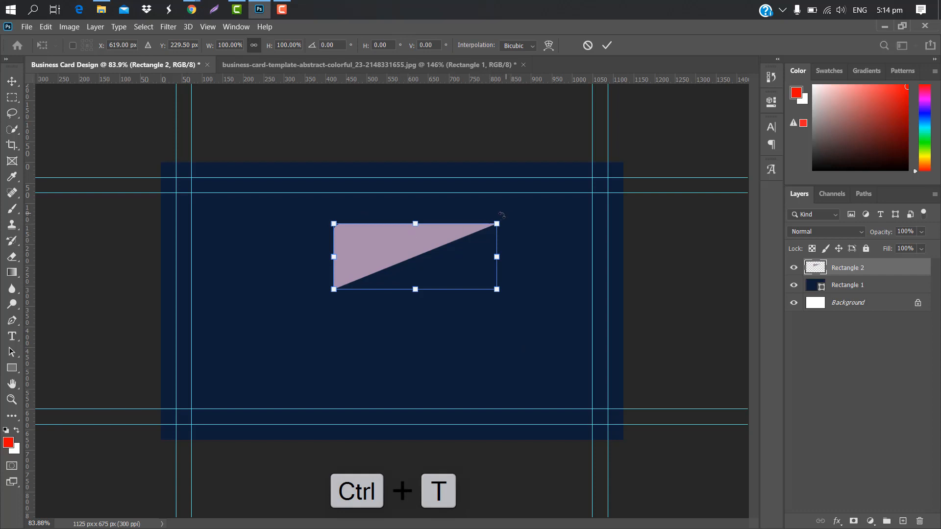
{"action": "right_click", "coordinate": [425, 242]}
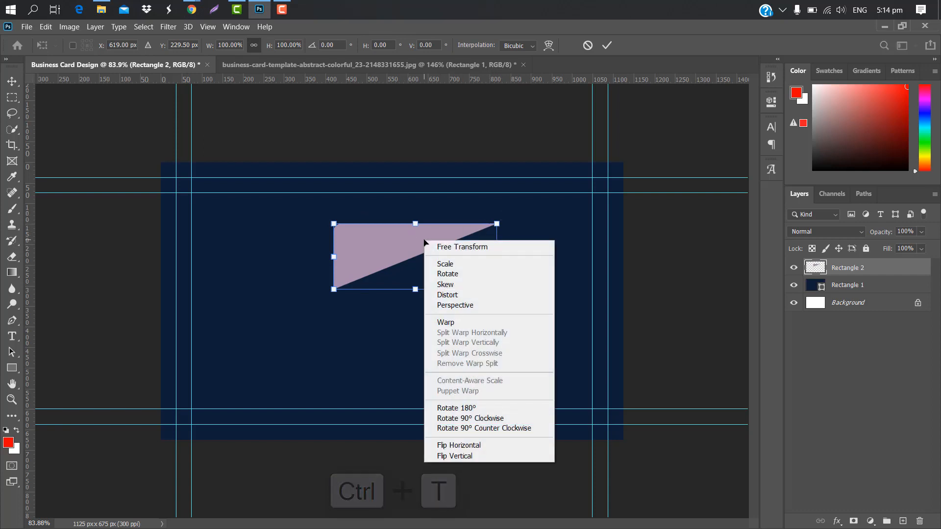
{"action": "left_click", "coordinate": [463, 407]}
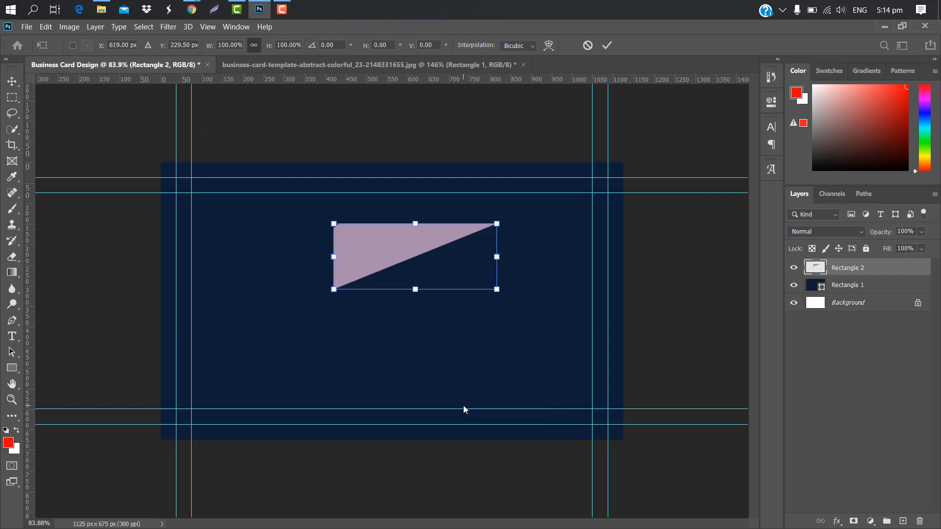
{"action": "left_click_drag", "start_coordinate": [484, 235], "coordinate": [603, 194]}
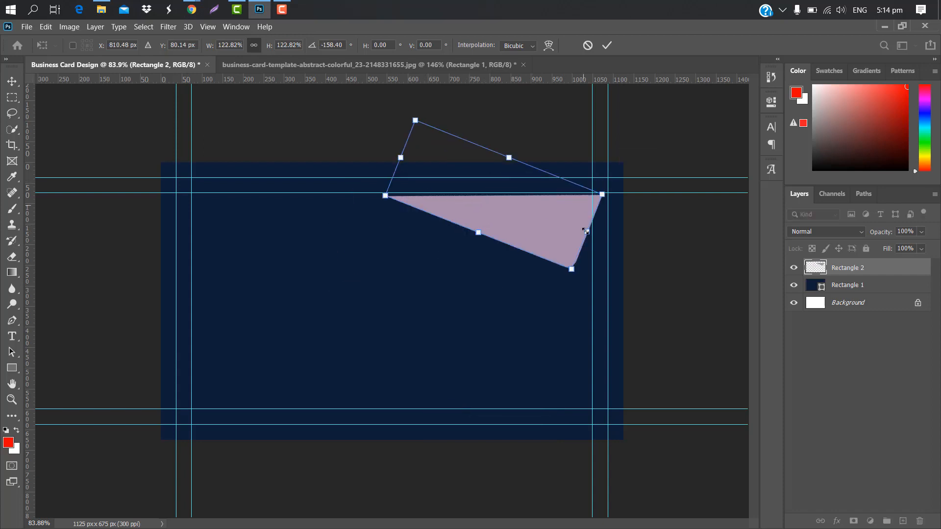
{"action": "left_click_drag", "start_coordinate": [555, 239], "coordinate": [524, 194]}
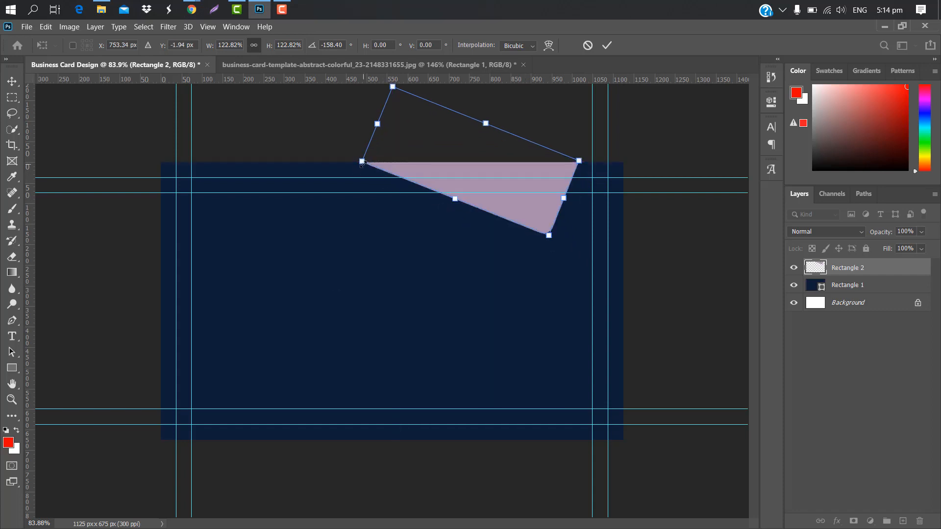
{"action": "left_click_drag", "start_coordinate": [362, 162], "coordinate": [307, 162]}
{"action": "mouse_move", "coordinate": [458, 151]}
{"action": "left_mouse_down"}
{"action": "mouse_move", "coordinate": [493, 153]}
{"action": "mouse_move", "coordinate": [473, 159]}
{"action": "mouse_move", "coordinate": [474, 151]}
{"action": "left_mouse_up"}
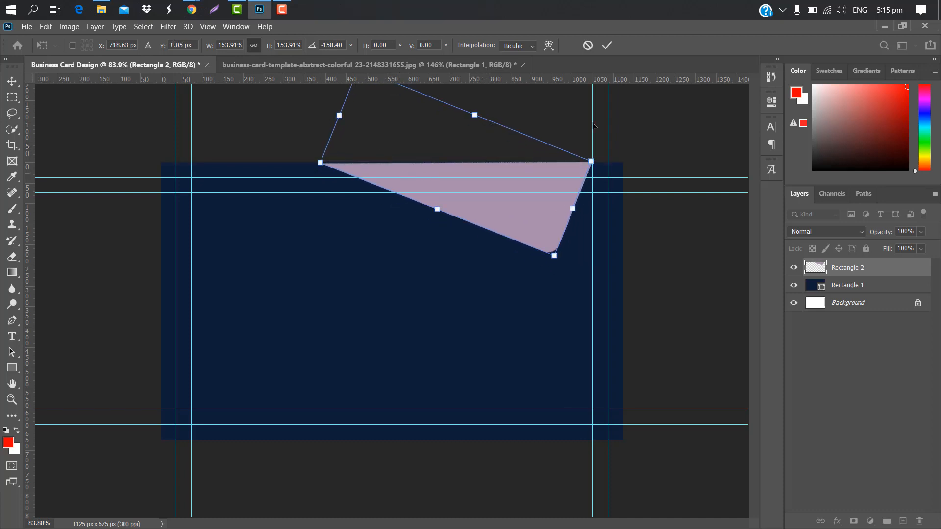
{"action": "left_click", "coordinate": [607, 46]}
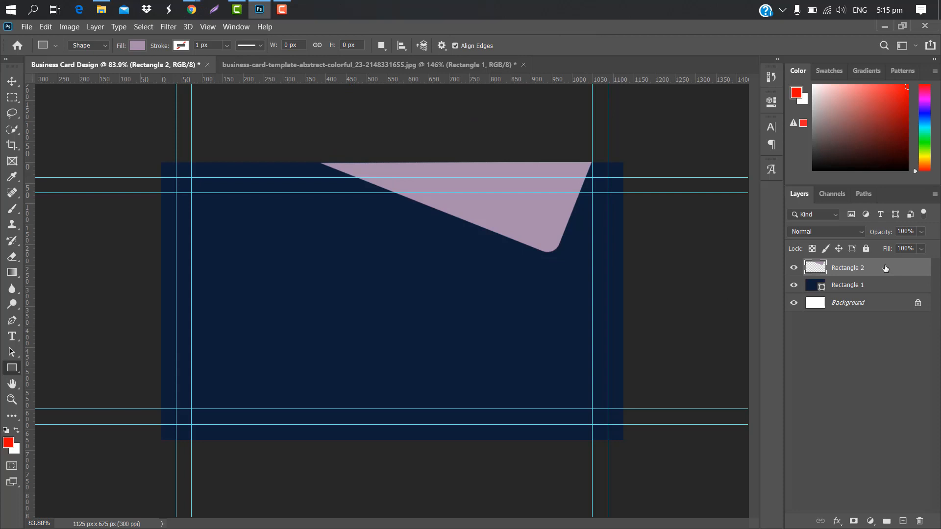
Duplicate the triangular shape, give the copy a dark greyish-purple Color Overlay, and stack it beneath the original
{"action": "key", "text": "ctrl+j"}
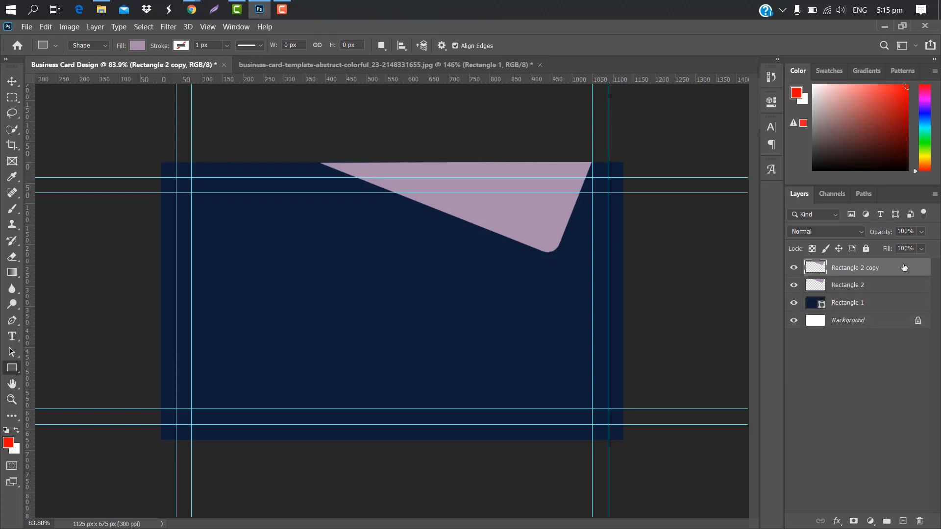
{"action": "double_click", "coordinate": [904, 268]}
{"action": "left_click", "coordinate": [533, 204]}
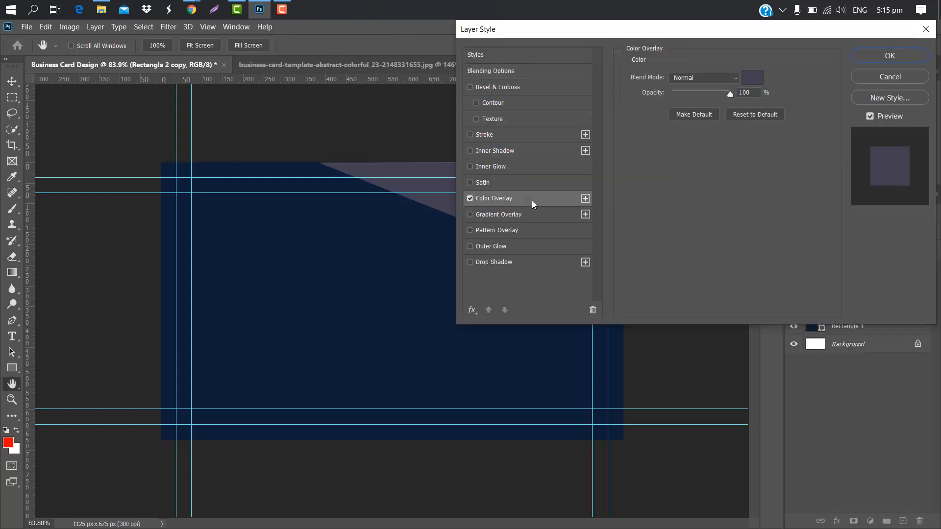
{"action": "left_click", "coordinate": [890, 56]}
{"action": "left_click_drag", "start_coordinate": [890, 269], "coordinate": [880, 320]}
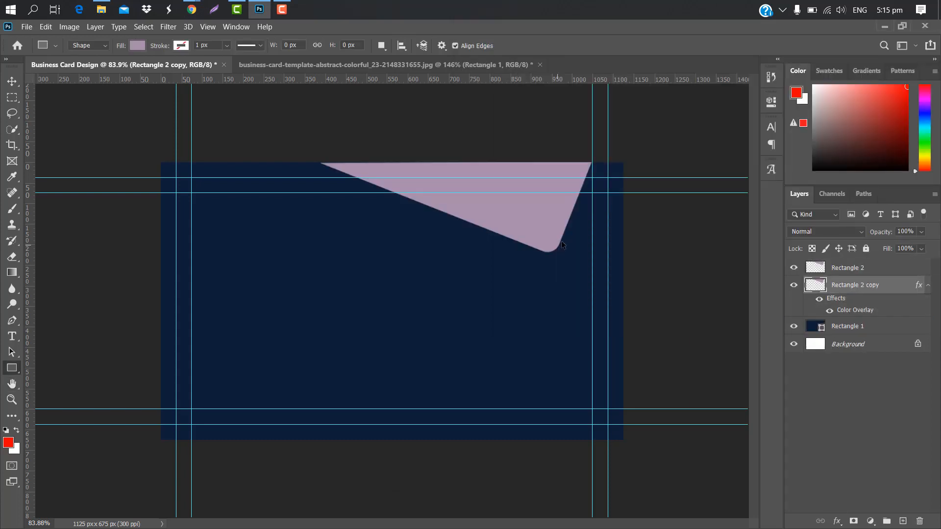
Rotate the dark copy 17.47°, scale it to 95.39%, and place it below the original at about X 792 px, Y 197 px
{"action": "key", "text": "ctrl+t"}
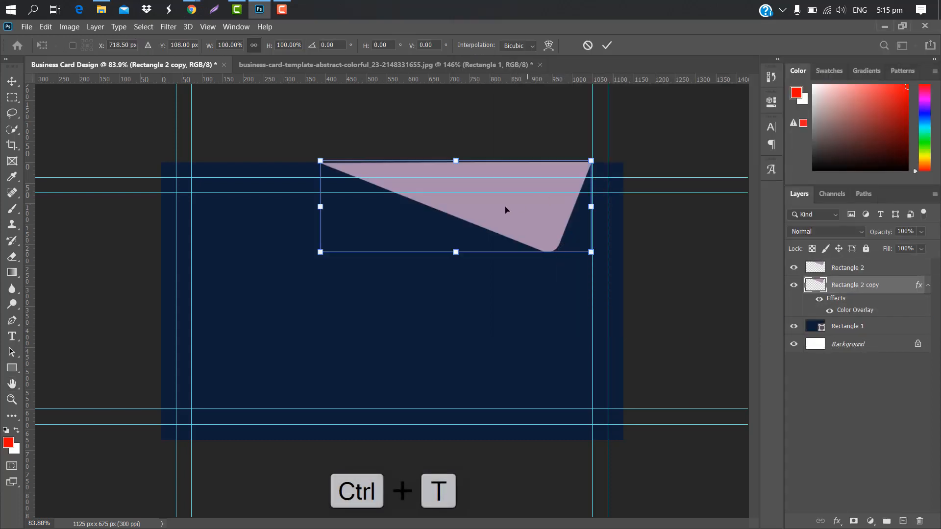
{"action": "left_click_drag", "start_coordinate": [501, 211], "coordinate": [534, 248]}
{"action": "left_click_drag", "start_coordinate": [634, 182], "coordinate": [649, 225]}
{"action": "left_click_drag", "start_coordinate": [630, 244], "coordinate": [617, 245]}
{"action": "left_click_drag", "start_coordinate": [558, 277], "coordinate": [564, 273]}
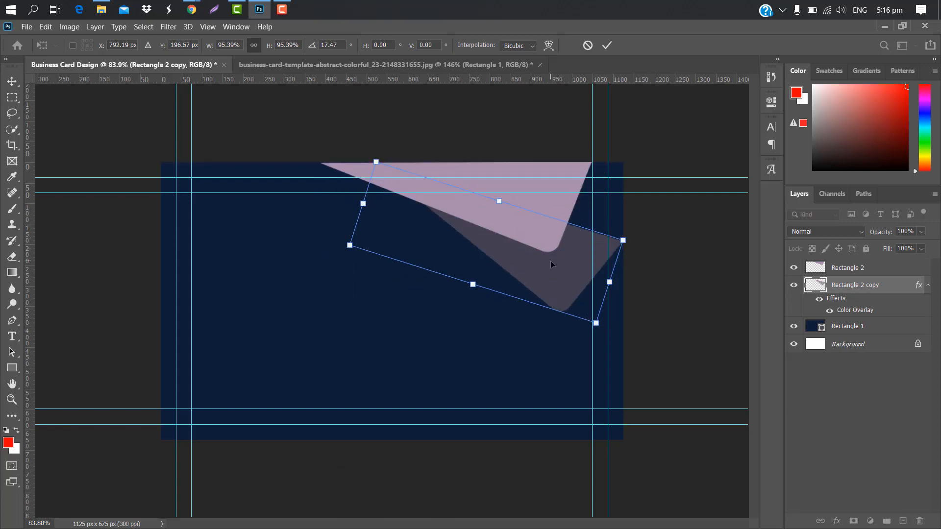
{"action": "left_click", "coordinate": [607, 45]}
Move the two triangular shapes up together to about X 757 px, Y 137 px, so they extend past the card's upper edge
{"action": "left_click", "coordinate": [881, 273], "text": "shift"}
{"action": "key", "text": "ctrl+t"}
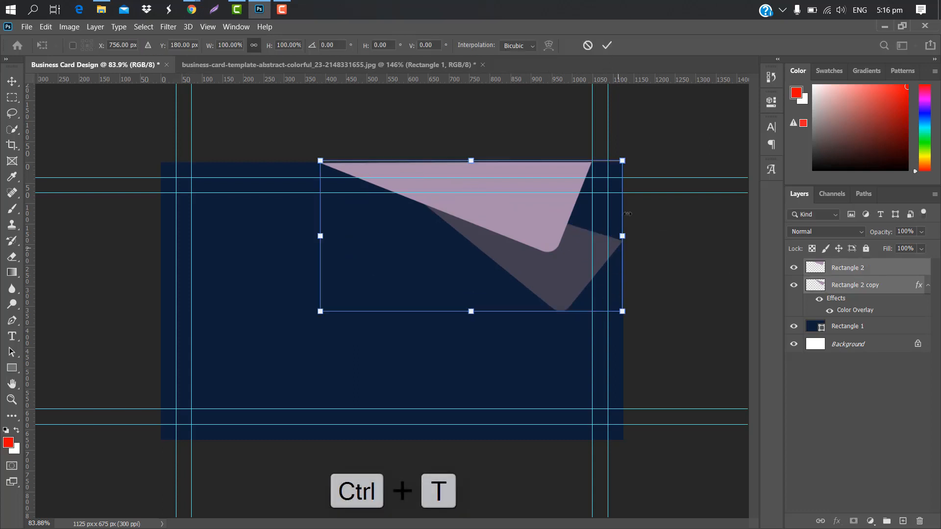
{"action": "left_click_drag", "start_coordinate": [492, 273], "coordinate": [494, 256]}
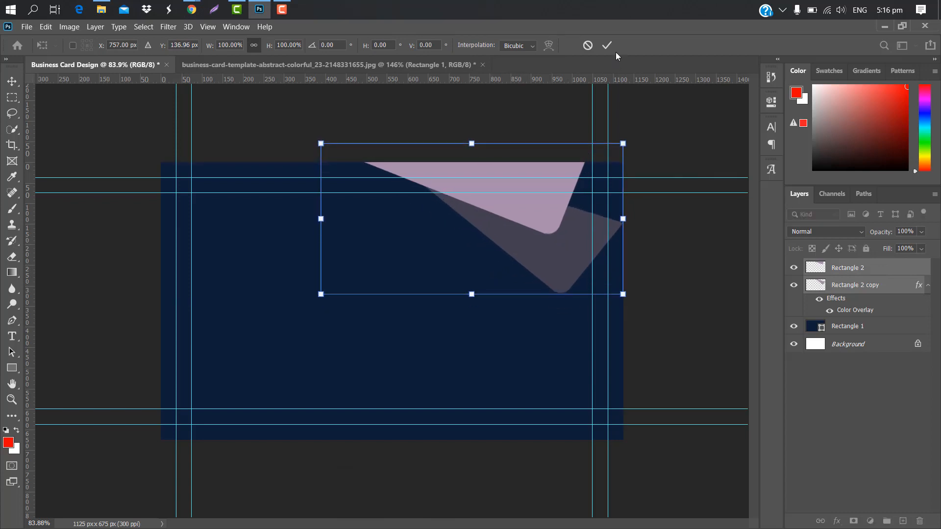
{"action": "left_click", "coordinate": [606, 45]}
Draw a closed four-point Pen shape, about 268 by 211 px, covering the card's upper-right corner and overlapping the triangular shapes
{"action": "left_click", "coordinate": [12, 321]}
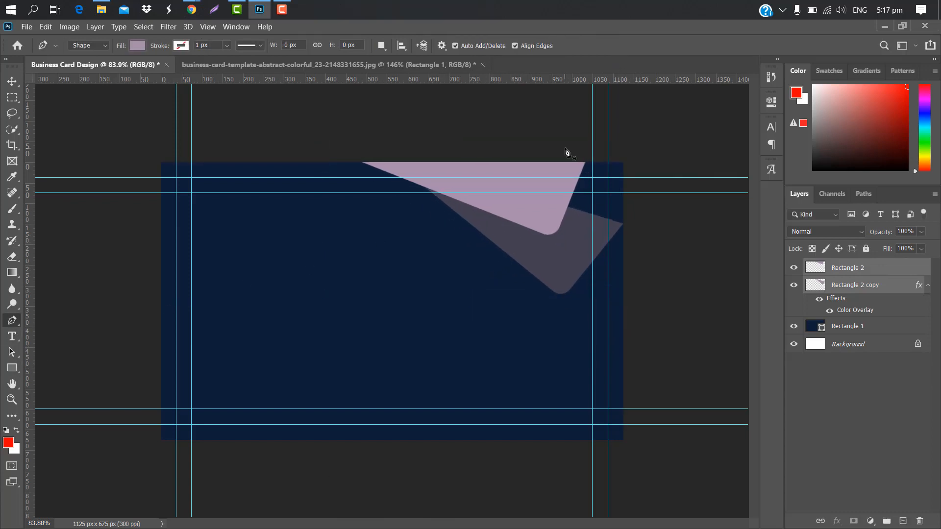
{"action": "left_click", "coordinate": [565, 149]}
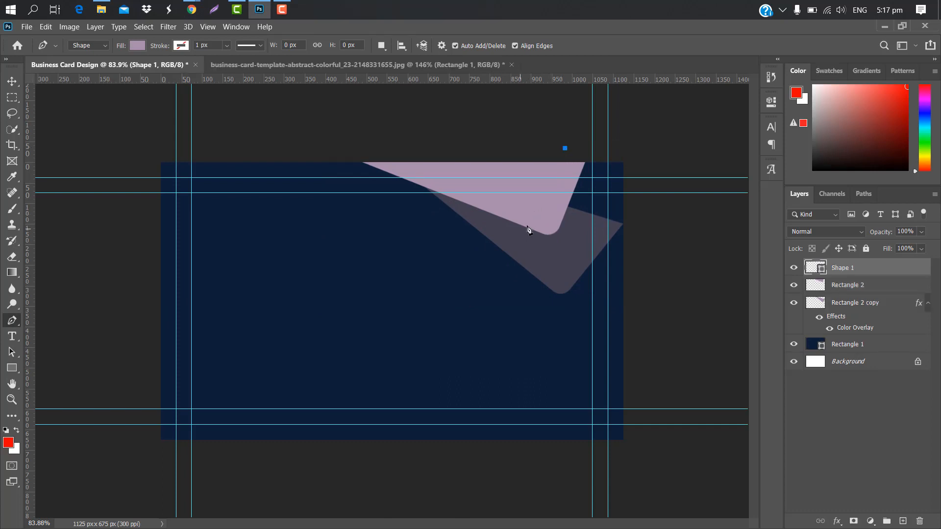
{"action": "left_click", "coordinate": [542, 213]}
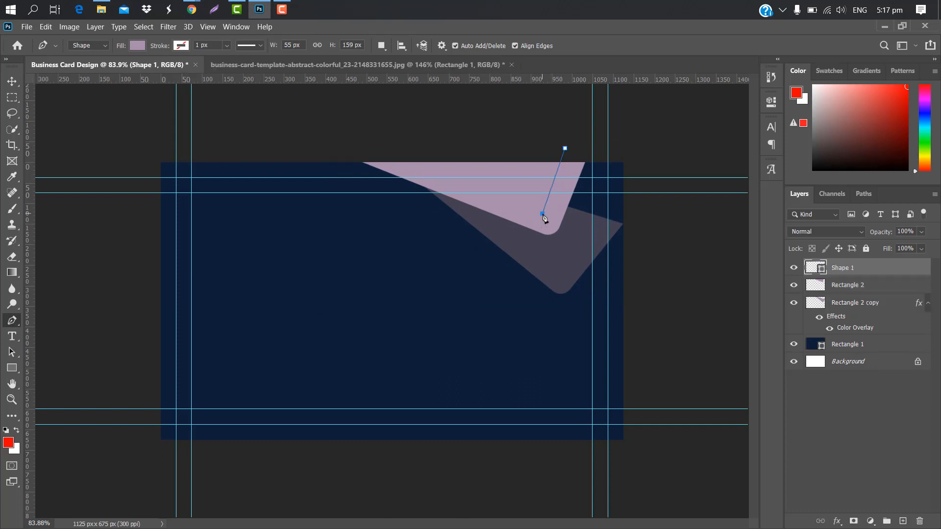
{"action": "left_click", "coordinate": [652, 224]}
{"action": "left_click", "coordinate": [649, 136]}
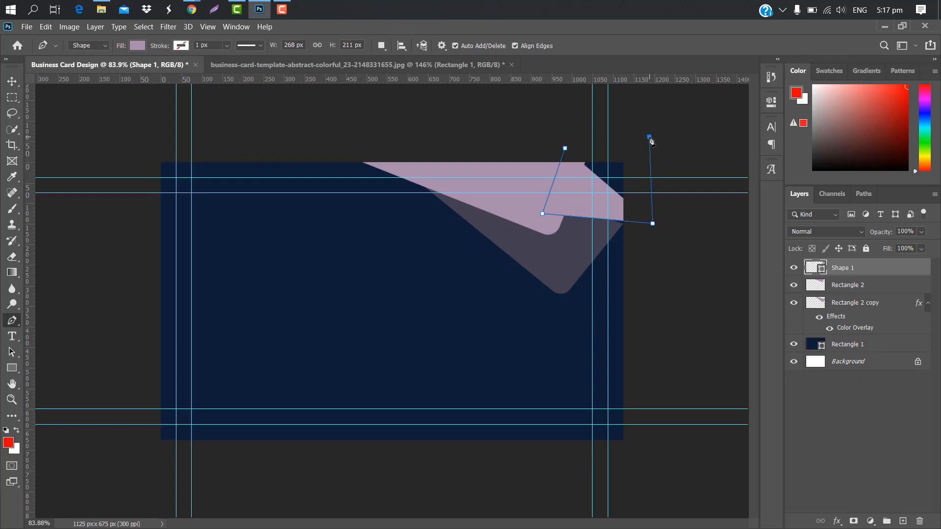
{"action": "left_click", "coordinate": [565, 148]}
Recolor the new corner shape a stronger purple and stack it directly beneath the Rectangle 2 copy layer
{"action": "double_click", "coordinate": [815, 268]}
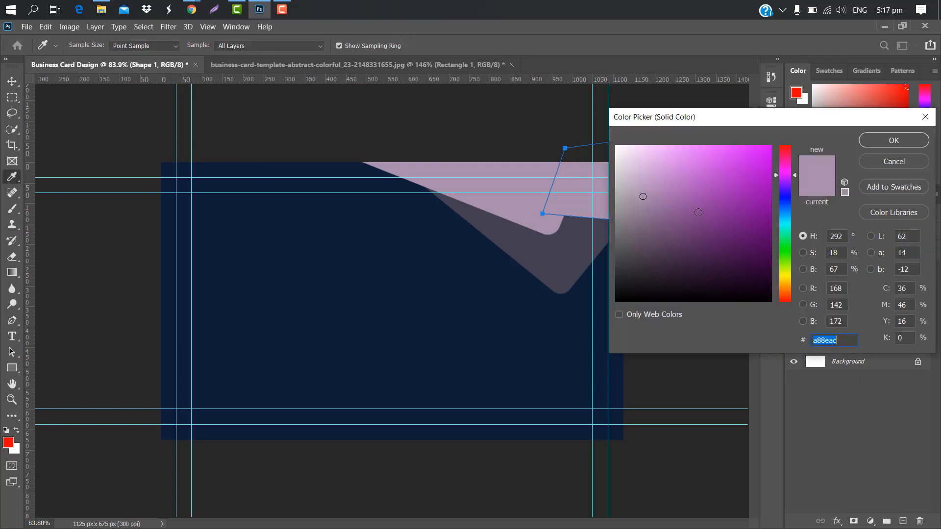
{"action": "left_click", "coordinate": [697, 211]}
{"action": "left_click", "coordinate": [902, 140]}
{"action": "left_click_drag", "start_coordinate": [879, 265], "coordinate": [858, 330]}
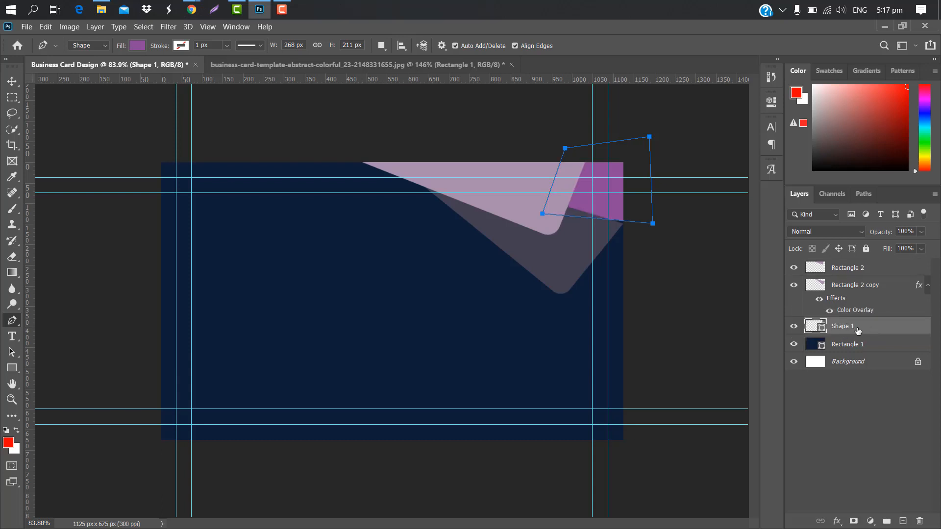
Shift the Rectangle 2, Rectangle 2 copy and Shape 1 layers together slightly left and down
{"action": "left_click", "coordinate": [12, 81]}
{"action": "left_click", "coordinate": [877, 285]}
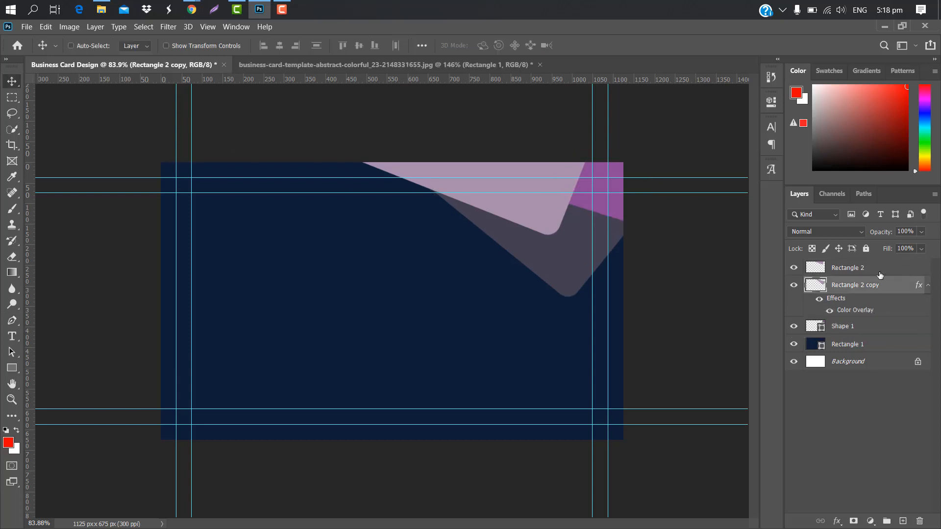
{"action": "left_click", "coordinate": [880, 272], "text": "ctrl"}
{"action": "left_click", "coordinate": [869, 330], "text": "ctrl"}
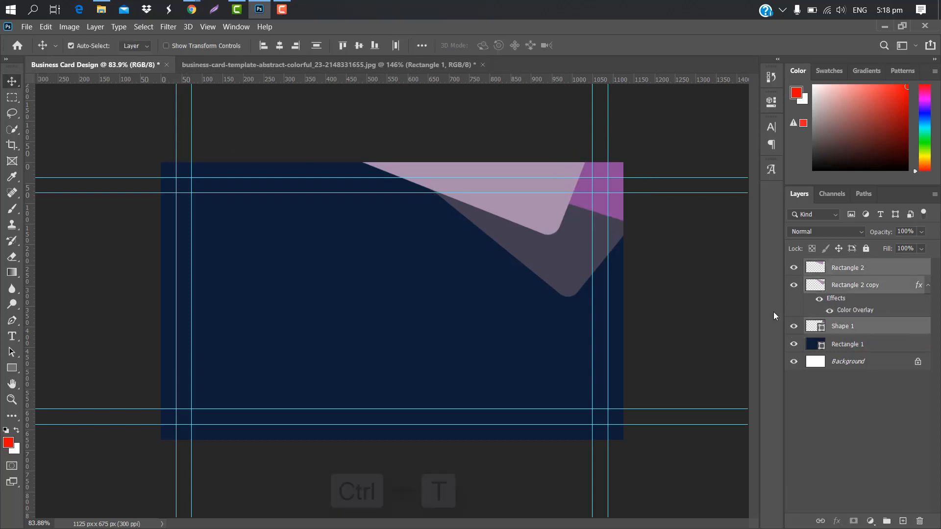
{"action": "key", "text": "ctrl+t"}
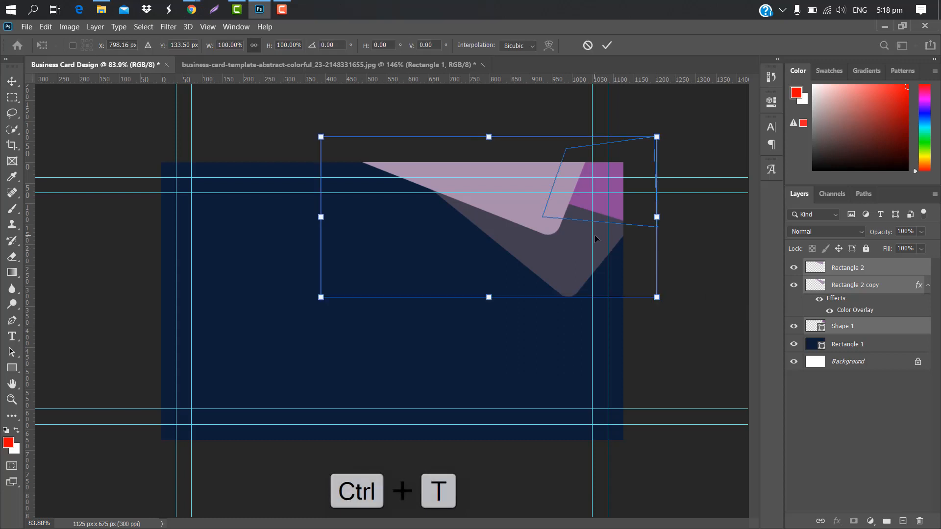
{"action": "left_click_drag", "start_coordinate": [596, 235], "coordinate": [582, 239]}
{"action": "left_click", "coordinate": [606, 45]}
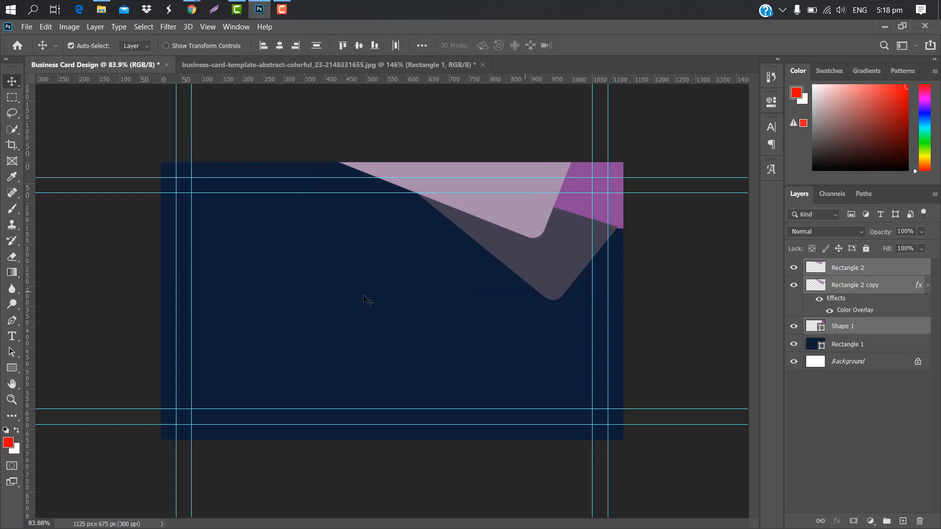
Draw a Pen triangle, about 196 by 297 px, over the card's right edge, stack it beneath Shape 1, and fill it dark plum
{"action": "left_click", "coordinate": [12, 320]}
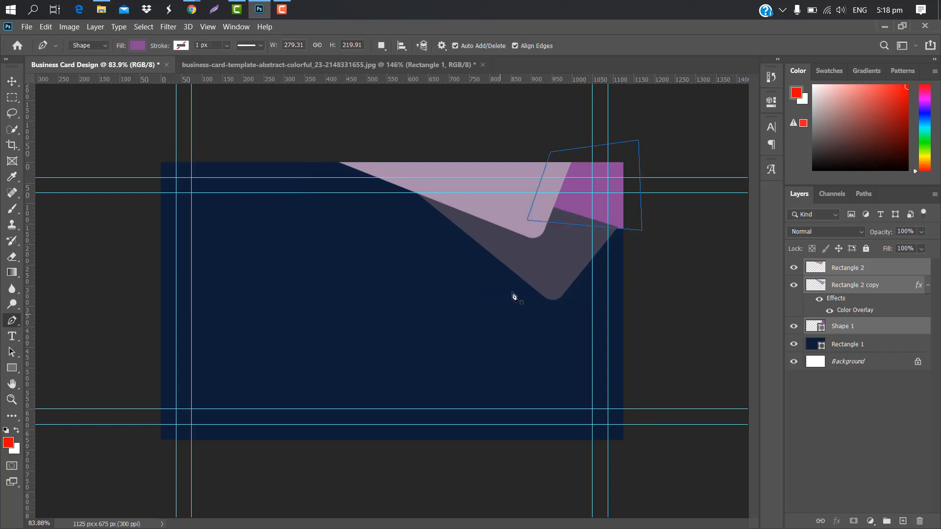
{"action": "left_click", "coordinate": [558, 268]}
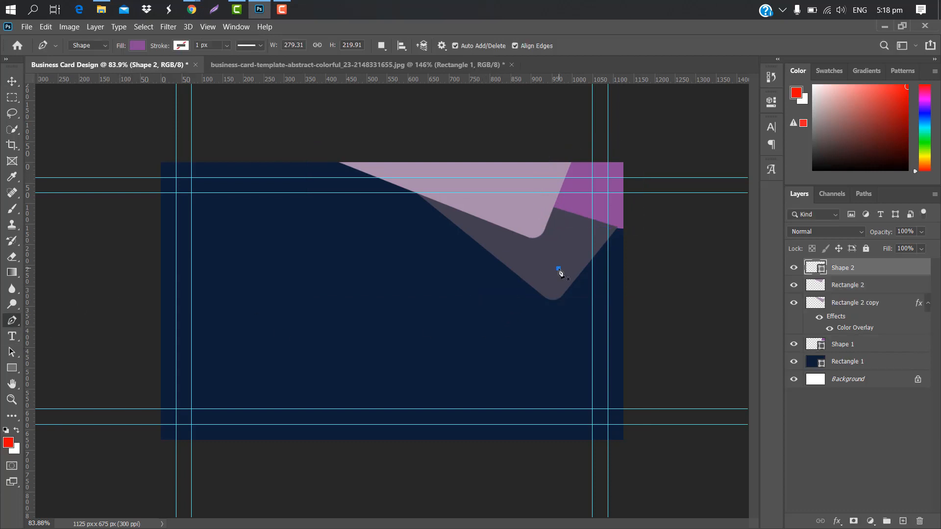
{"action": "left_click", "coordinate": [628, 323]}
{"action": "left_click", "coordinate": [640, 200]}
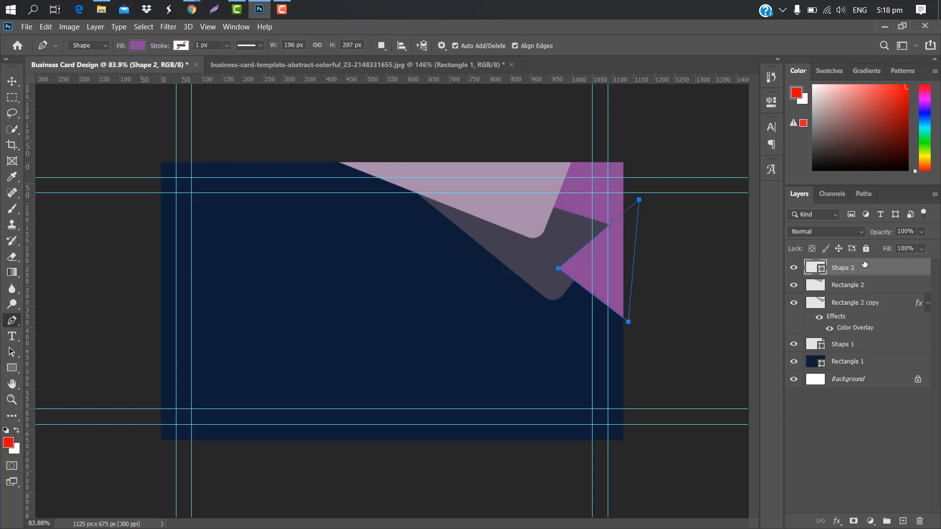
{"action": "left_click_drag", "start_coordinate": [874, 270], "coordinate": [824, 346]}
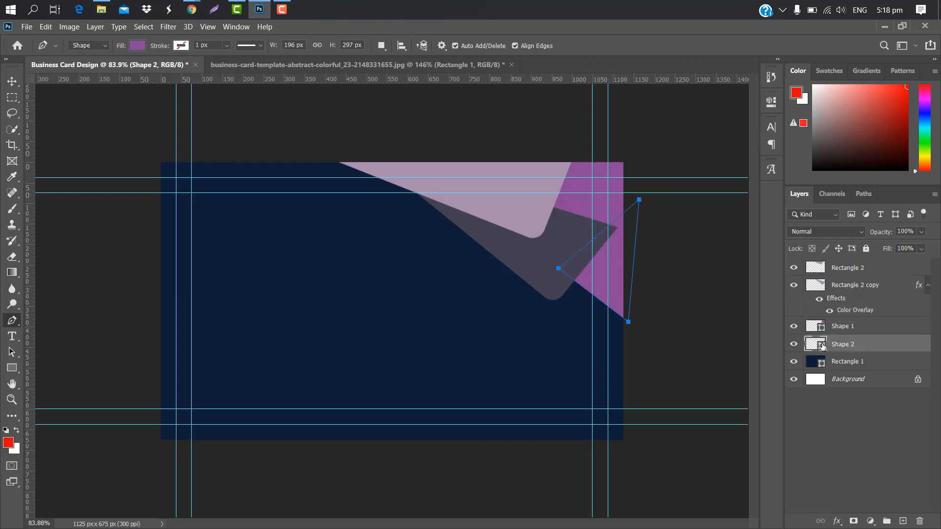
{"action": "double_click", "coordinate": [824, 347]}
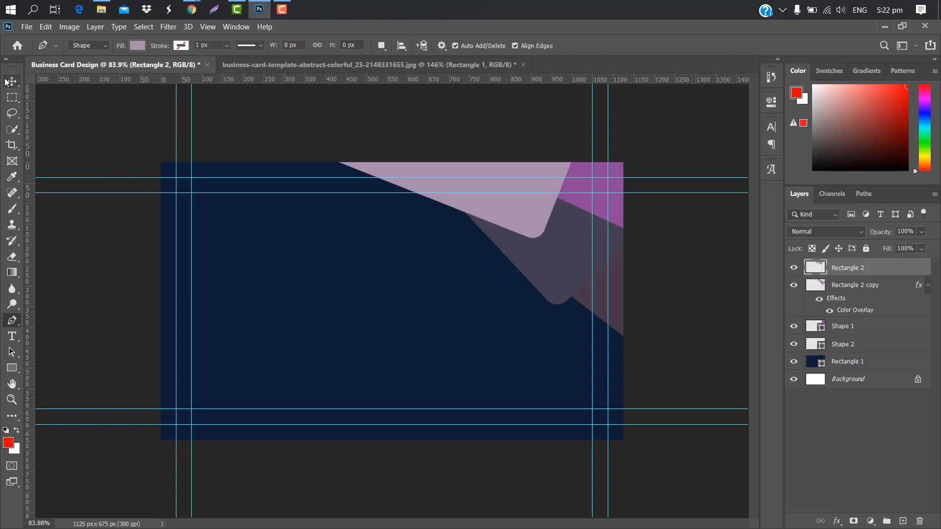
Add a Color Overlay of pink #b13363 to the Rectangle 2 layer
{"action": "left_click", "coordinate": [12, 81]}
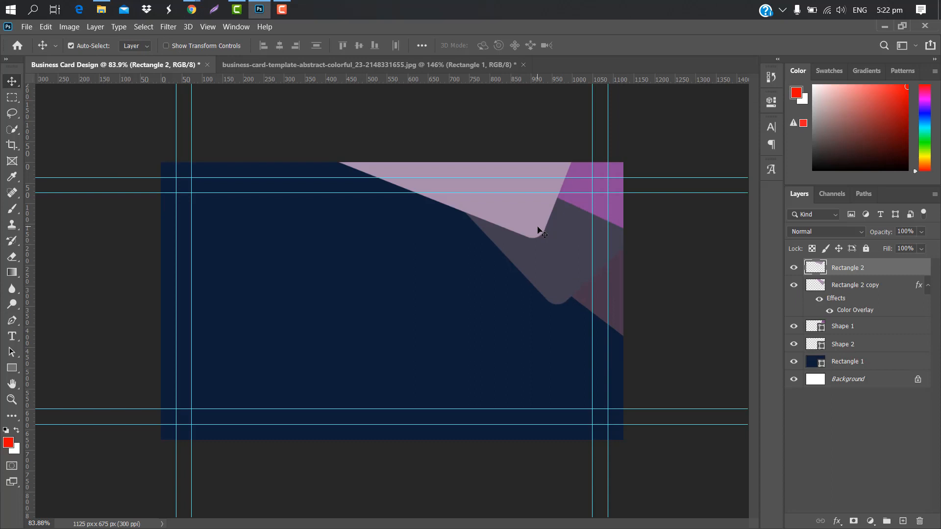
{"action": "double_click", "coordinate": [883, 269]}
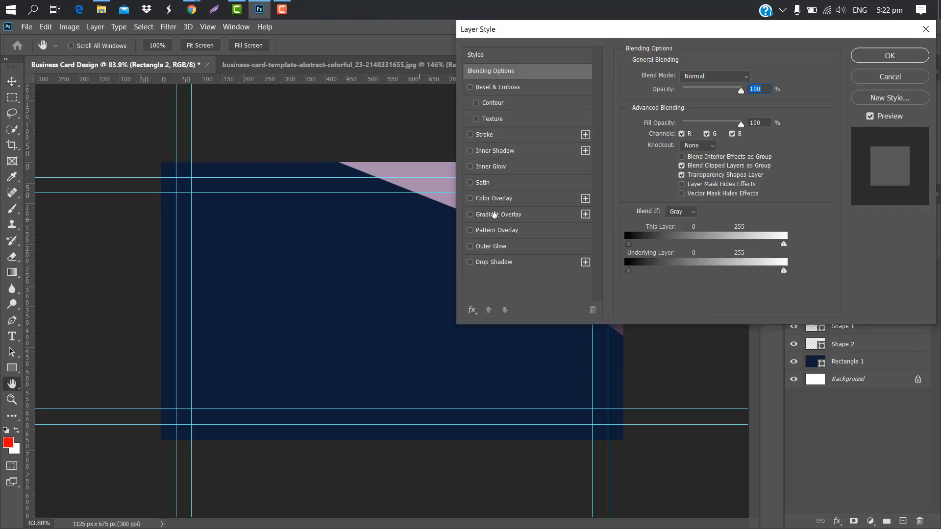
{"action": "left_click", "coordinate": [533, 199]}
{"action": "left_click", "coordinate": [753, 78]}
{"action": "left_click", "coordinate": [727, 195]}
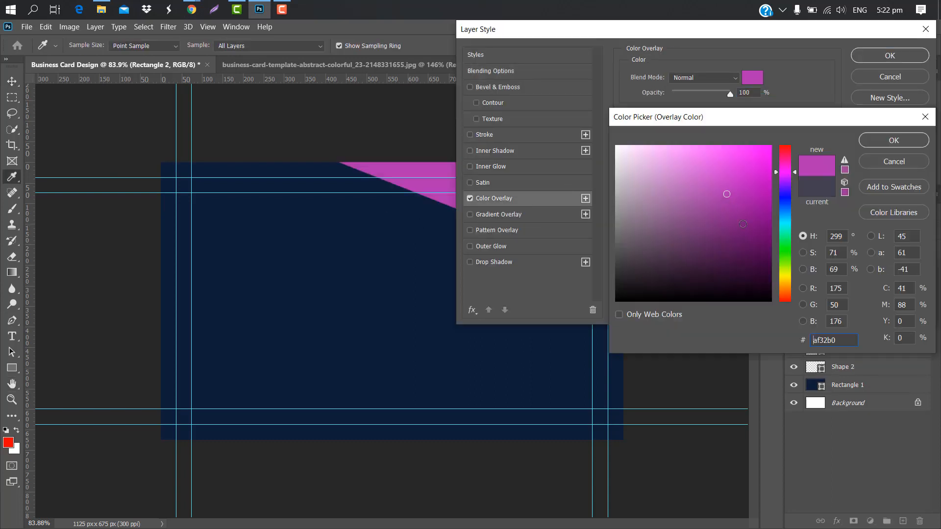
{"action": "left_click", "coordinate": [785, 156]}
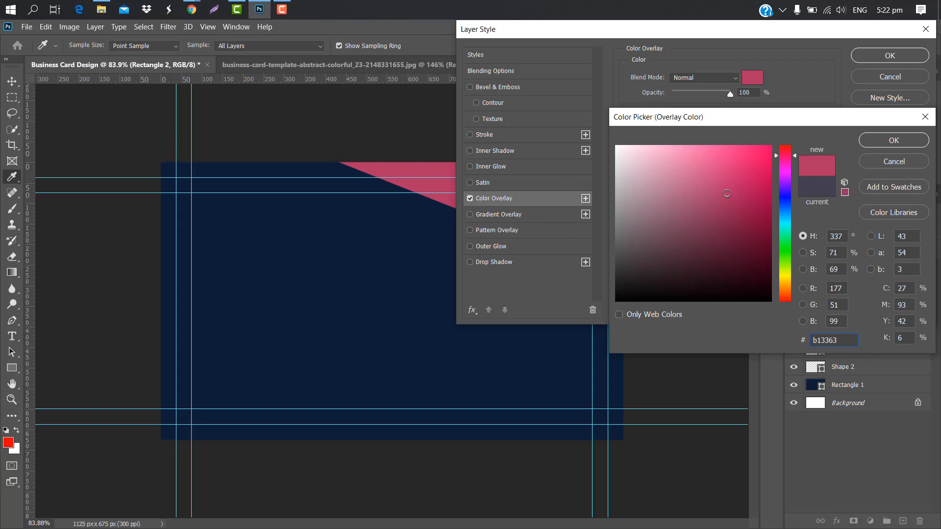
{"action": "left_click", "coordinate": [912, 140]}
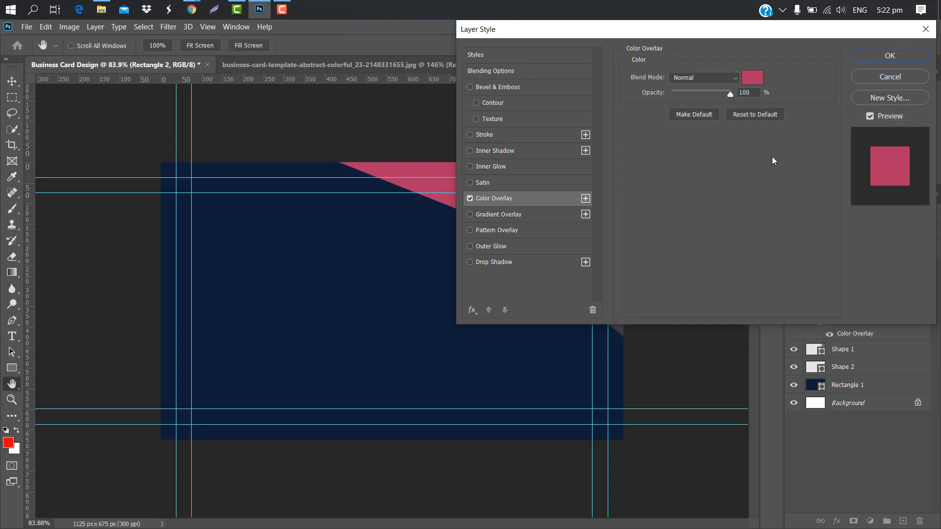
{"action": "left_click", "coordinate": [890, 57]}
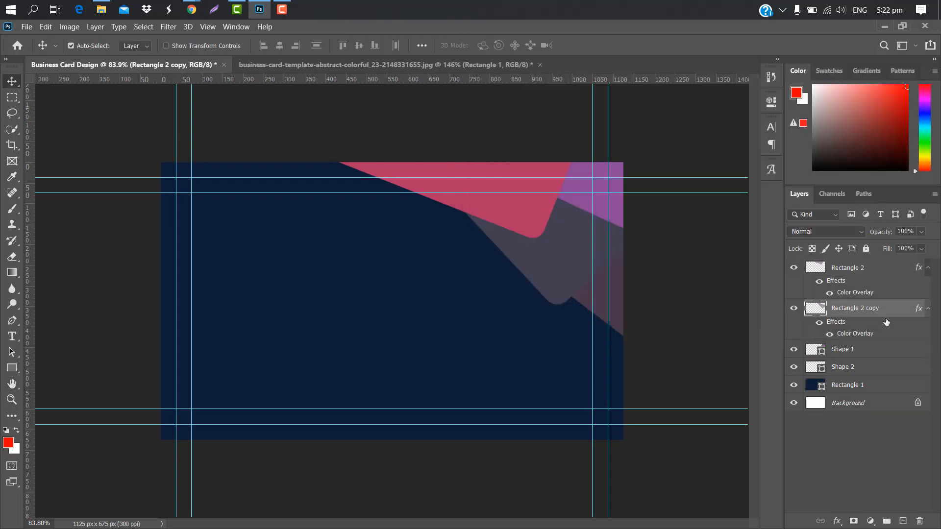
Change the Color Overlay of the Rectangle 2 copy layer to orange using the copied color code
{"action": "double_click", "coordinate": [887, 321]}
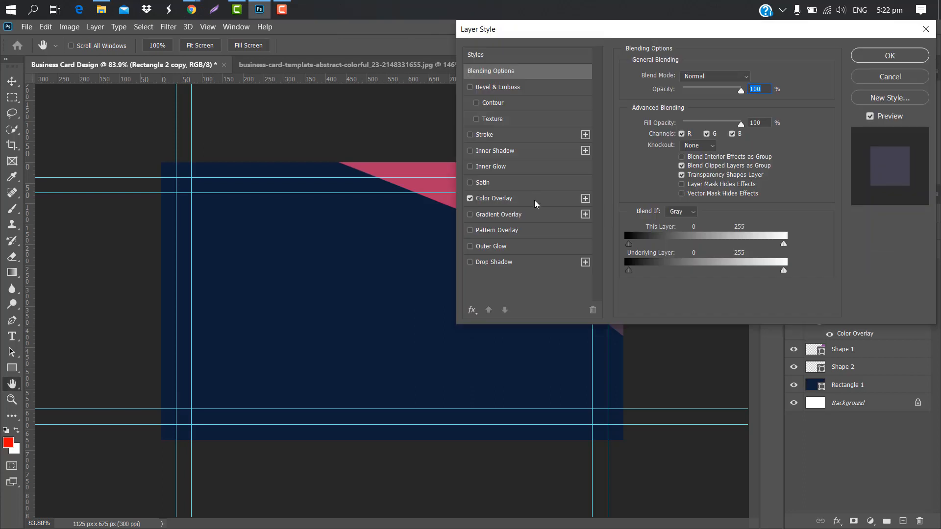
{"action": "left_click", "coordinate": [534, 200]}
{"action": "left_click", "coordinate": [758, 79]}
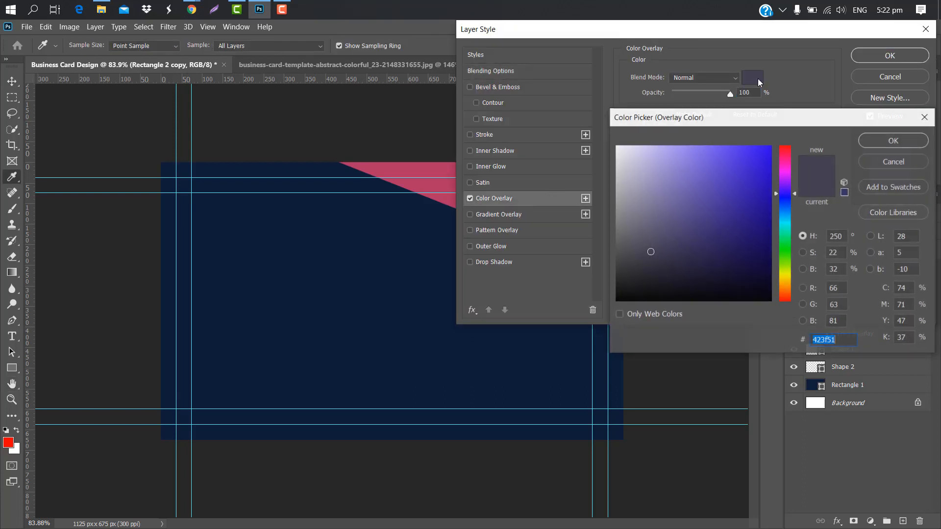
{"action": "key", "text": "ctrl+v"}
{"action": "left_click", "coordinate": [894, 140]}
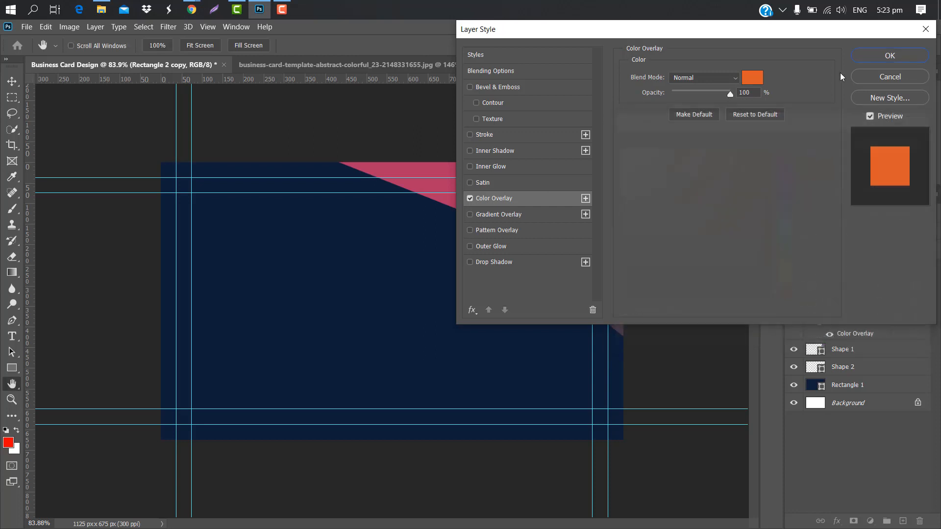
{"action": "left_click", "coordinate": [876, 56]}
Fill Shape 1 with the pink #b13363 sampled from the upper triangular shape
{"action": "left_click", "coordinate": [880, 349]}
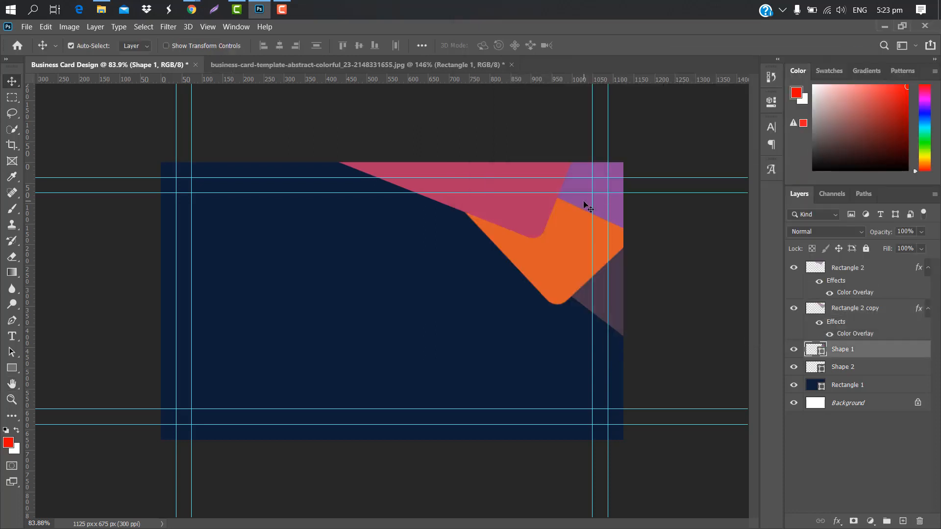
{"action": "double_click", "coordinate": [822, 352]}
{"action": "left_click", "coordinate": [533, 203]}
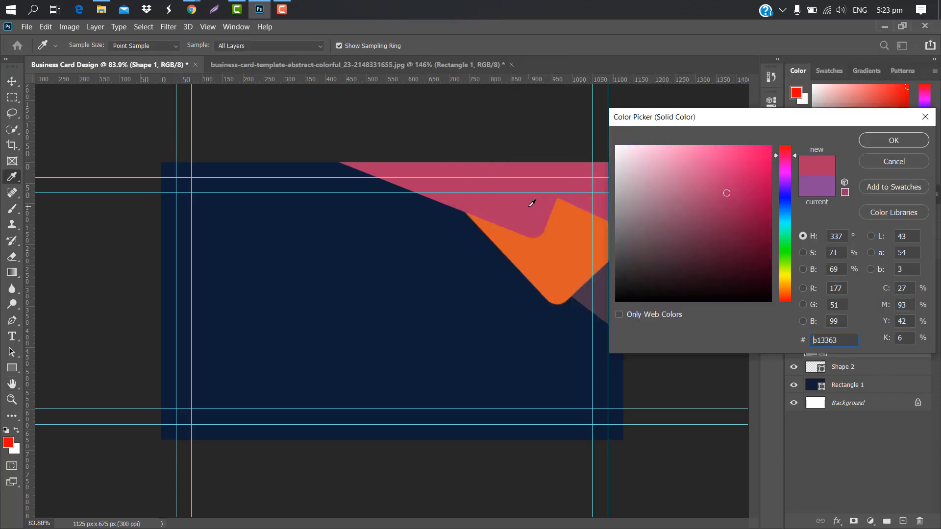
{"action": "left_click", "coordinate": [894, 142]}
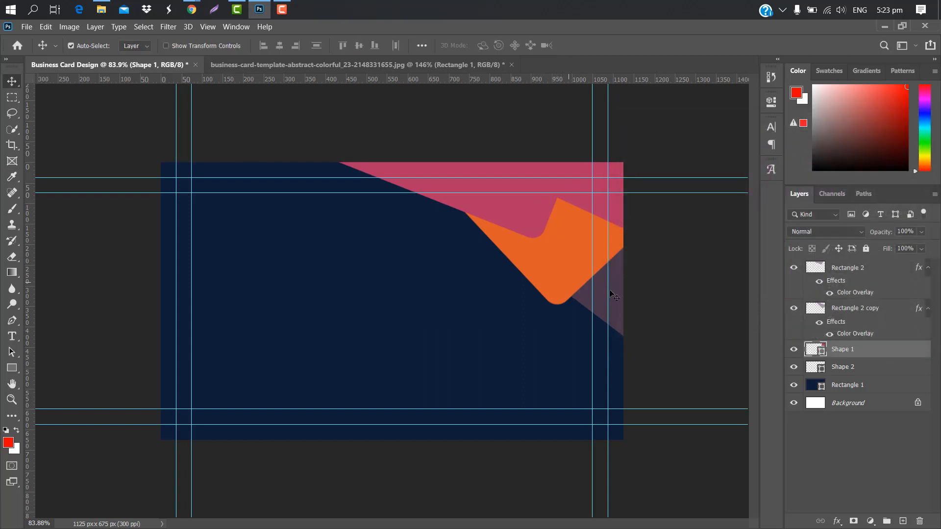
Fill Shape 2 with the orange #dd5928 sampled from the adjoining triangular shape
{"action": "left_click", "coordinate": [819, 369]}
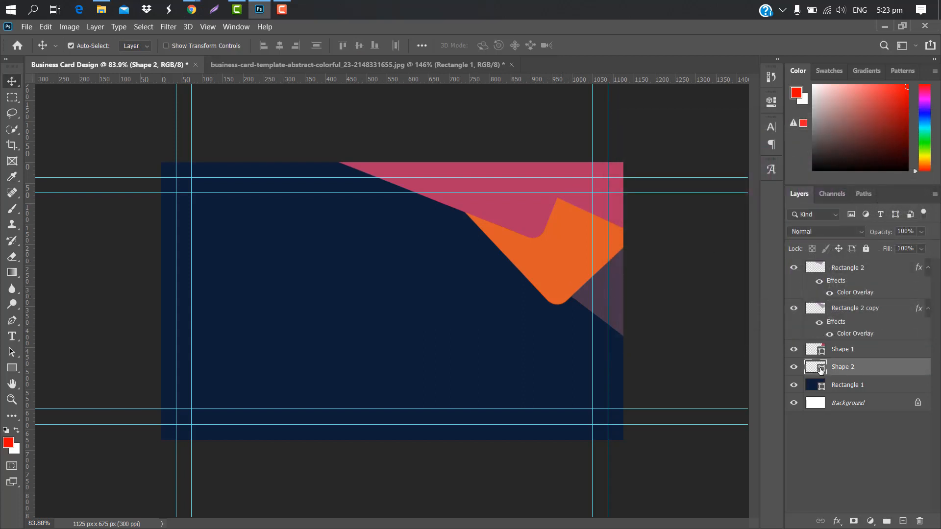
{"action": "double_click", "coordinate": [822, 370]}
{"action": "left_click", "coordinate": [576, 277]}
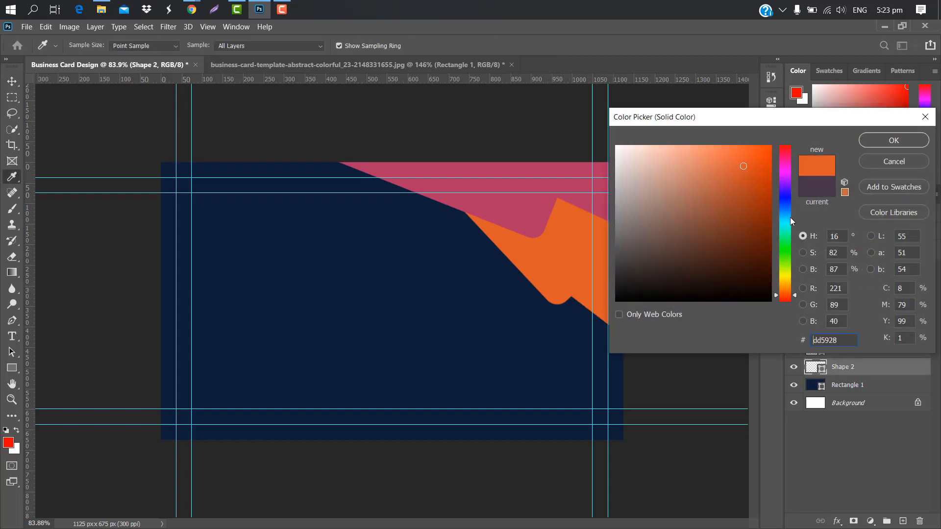
{"action": "left_click", "coordinate": [895, 140]}
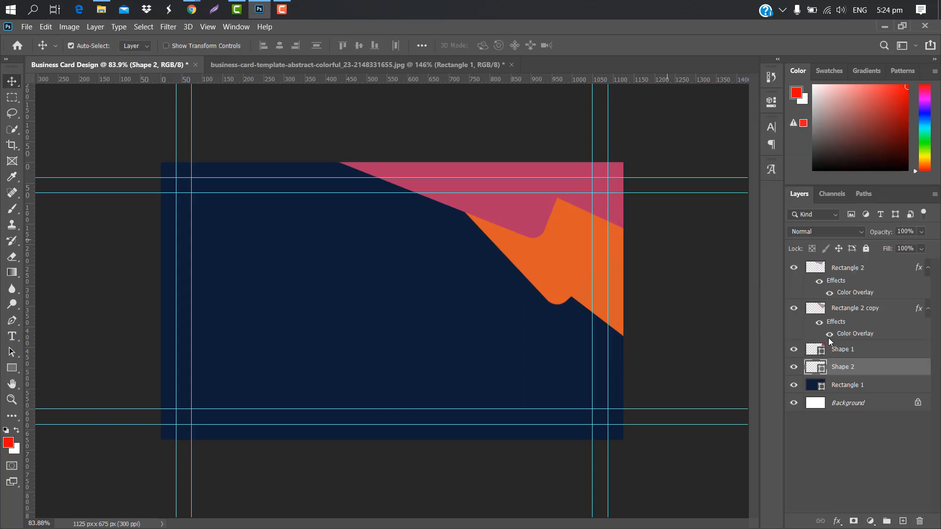
Group the Rectangle 2, Rectangle 2 copy, Shape 1 and Shape 2 layers, and duplicate the group
{"action": "left_click", "coordinate": [868, 351], "text": "shift"}
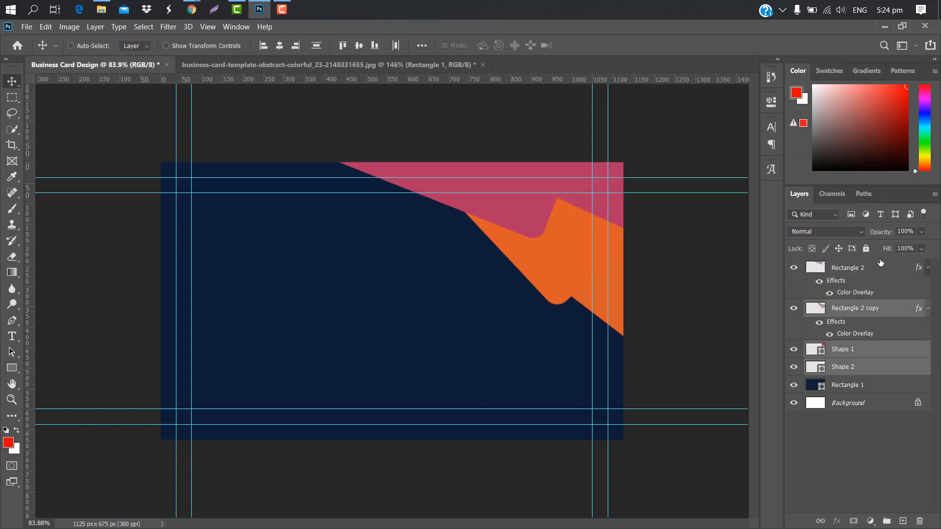
{"action": "left_click", "coordinate": [866, 269], "text": "ctrl"}
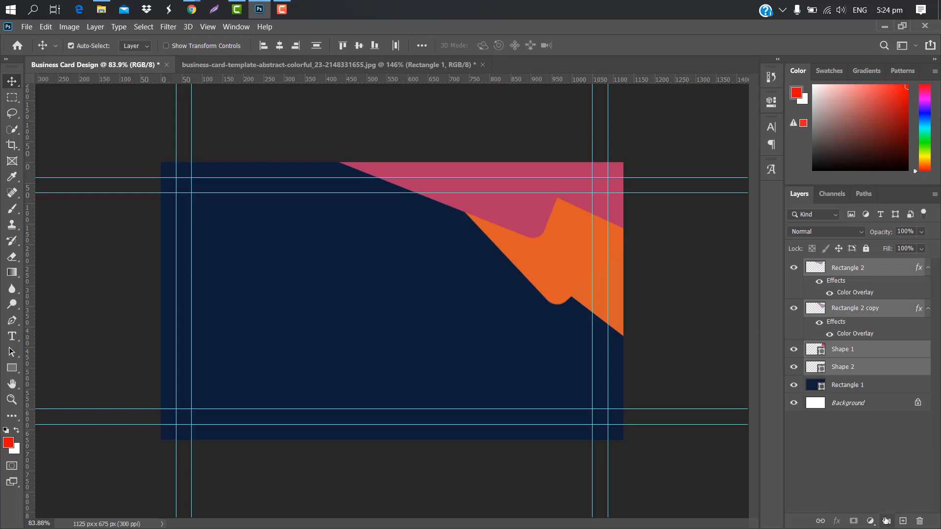
{"action": "left_click", "coordinate": [886, 521]}
{"action": "left_click_drag", "start_coordinate": [888, 267], "coordinate": [900, 515]}
Rotate the duplicated shape group 180° and move it to the card's lower-left corner, mirroring the upper-right shapes
{"action": "key", "text": "ctrl+t"}
{"action": "right_click", "coordinate": [450, 241]}
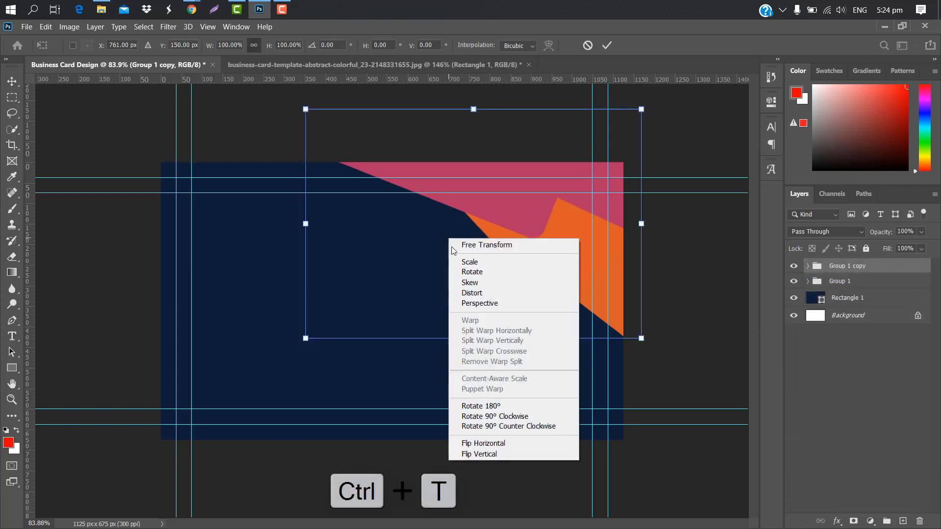
{"action": "left_click", "coordinate": [514, 407]}
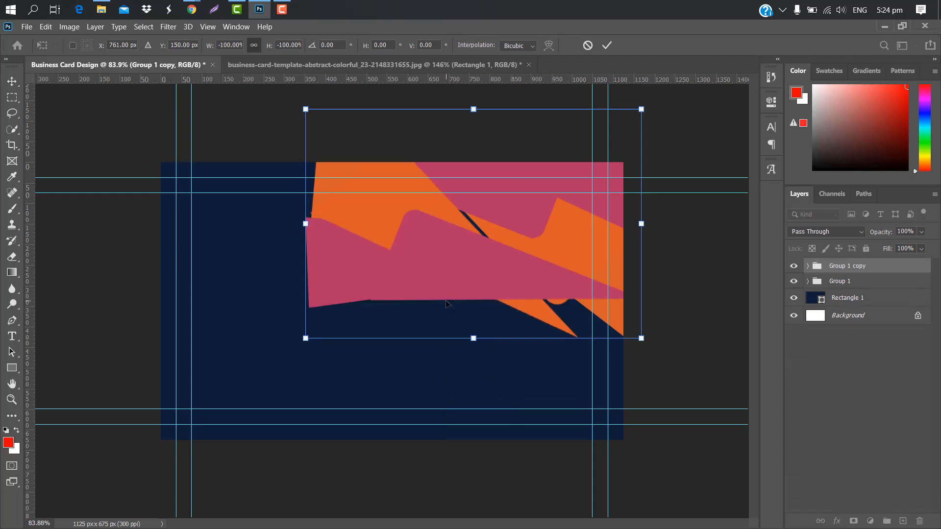
{"action": "left_click_drag", "start_coordinate": [446, 311], "coordinate": [283, 471]}
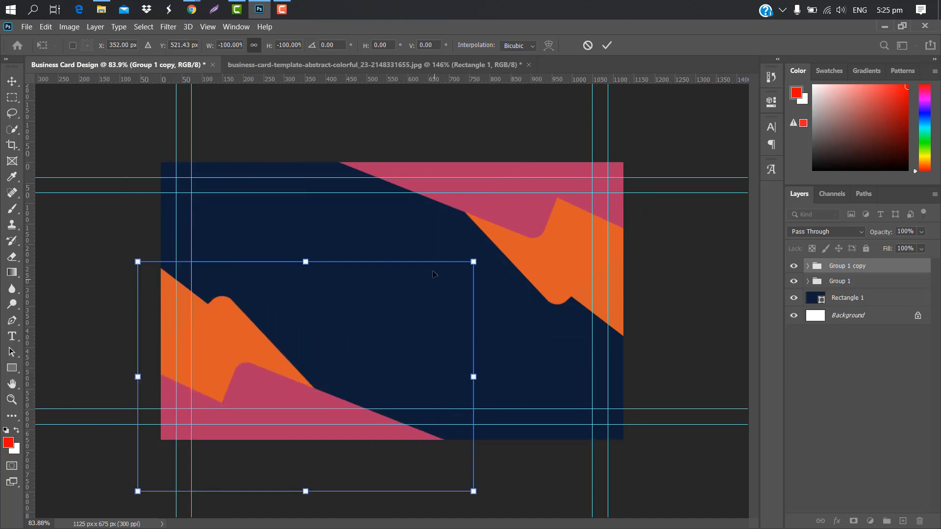
{"action": "left_click", "coordinate": [608, 45]}
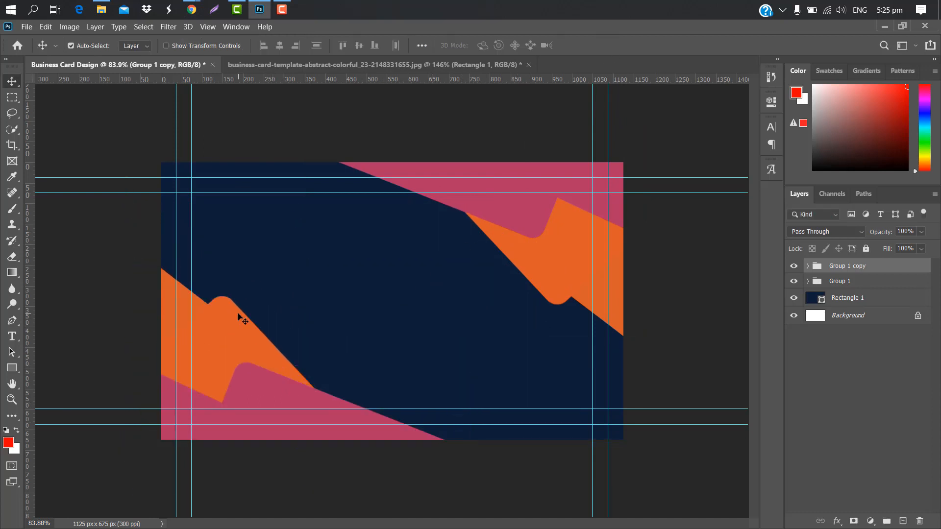
Change the Color Overlay of Rectangle 2 copy in the lower-left group to purple #642d57
{"action": "left_click", "coordinate": [243, 319]}
{"action": "double_click", "coordinate": [911, 324]}
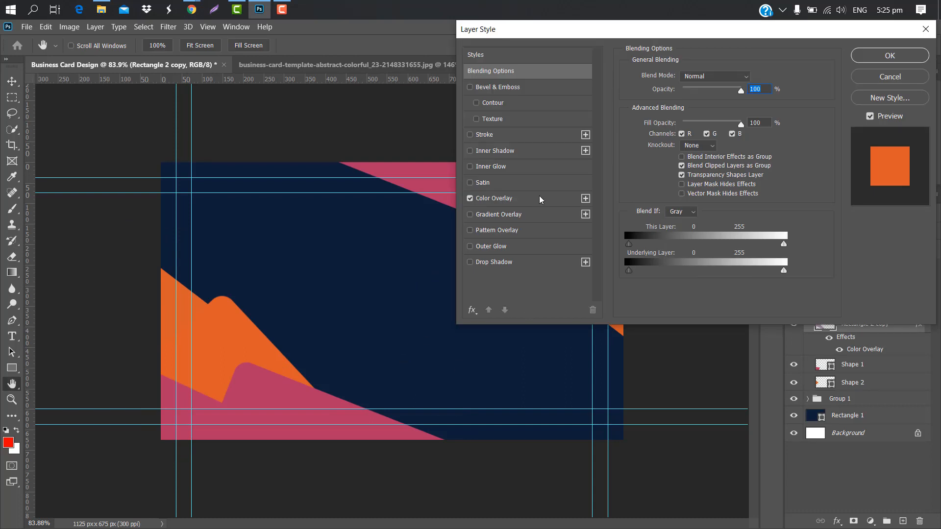
{"action": "left_click", "coordinate": [509, 199]}
{"action": "left_click", "coordinate": [758, 83]}
{"action": "left_click", "coordinate": [701, 240]}
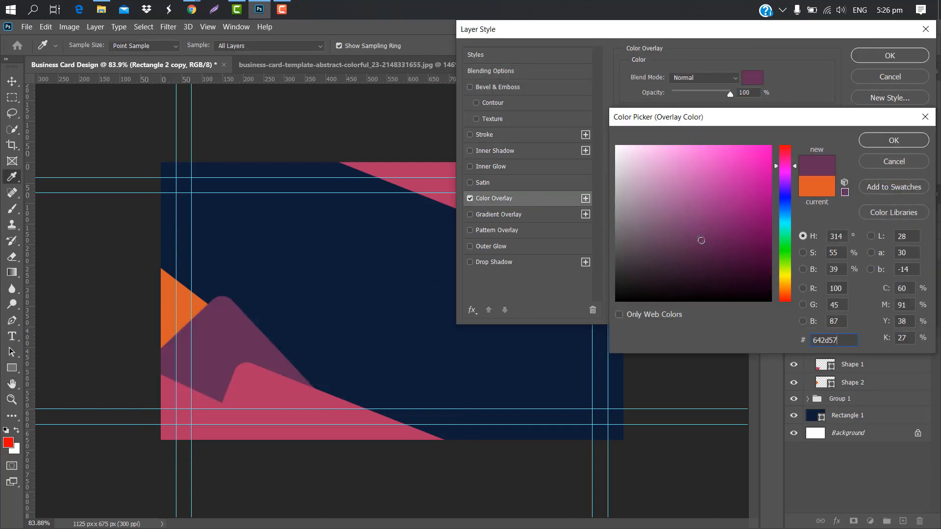
{"action": "left_click", "coordinate": [892, 139]}
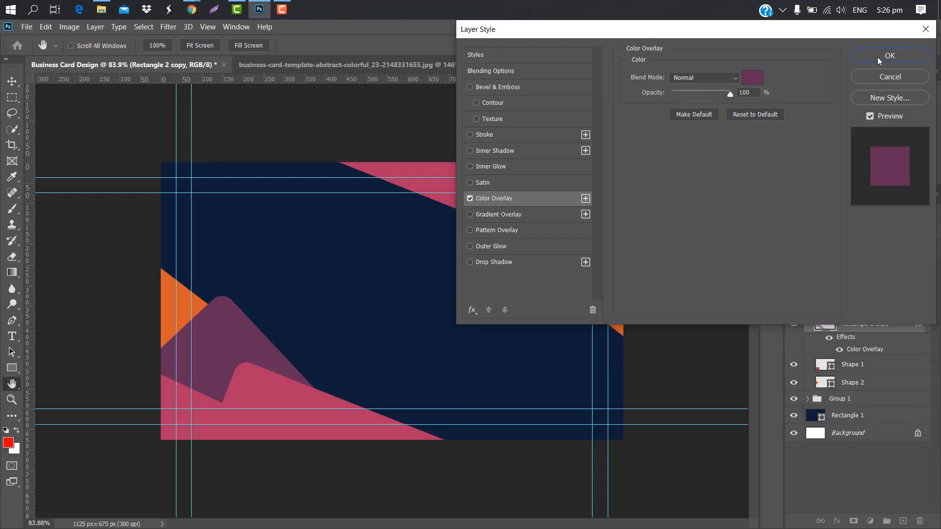
{"action": "left_click", "coordinate": [889, 56]}
Change the Color Overlay of Rectangle 2 in the lower-left group to a bright yellow-orange
{"action": "left_click", "coordinate": [901, 283]}
{"action": "double_click", "coordinate": [901, 283]}
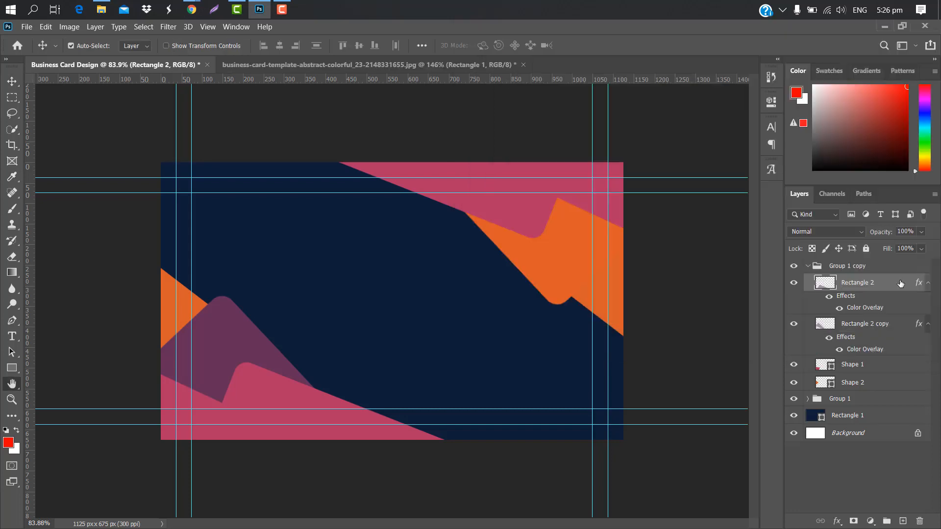
{"action": "left_click", "coordinate": [537, 201]}
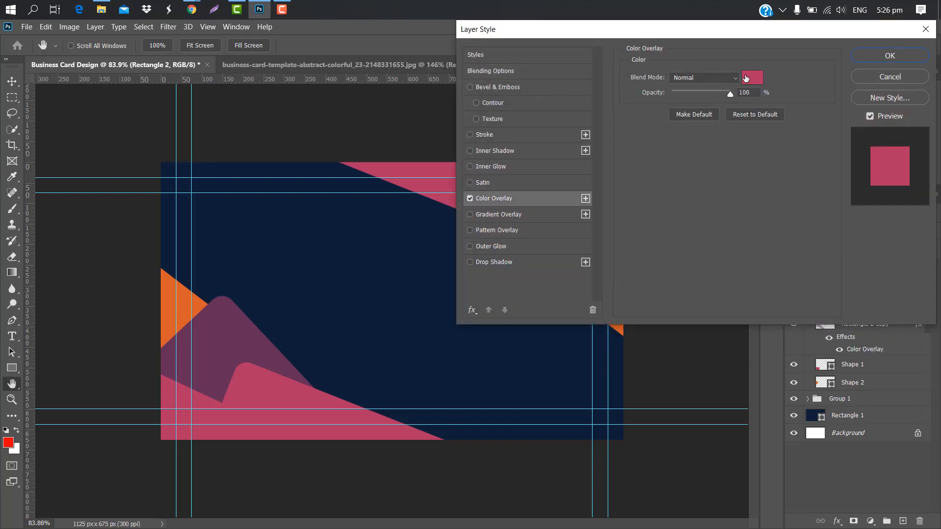
{"action": "left_click", "coordinate": [746, 78]}
{"action": "left_click", "coordinate": [749, 151]}
{"action": "left_click", "coordinate": [870, 144]}
{"action": "left_click", "coordinate": [879, 57]}
Fill Shape 1 in the lower-left group with the yellow-orange sampled from the adjoining Rectangle 2 shape
{"action": "left_click", "coordinate": [189, 408]}
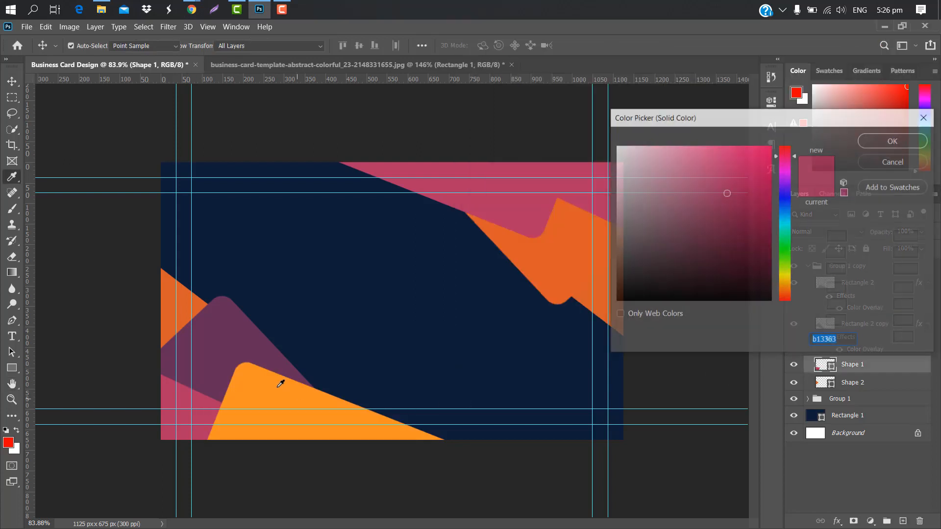
{"action": "left_click", "coordinate": [275, 381]}
{"action": "left_click", "coordinate": [893, 140]}
{"action": "key", "text": "v"}
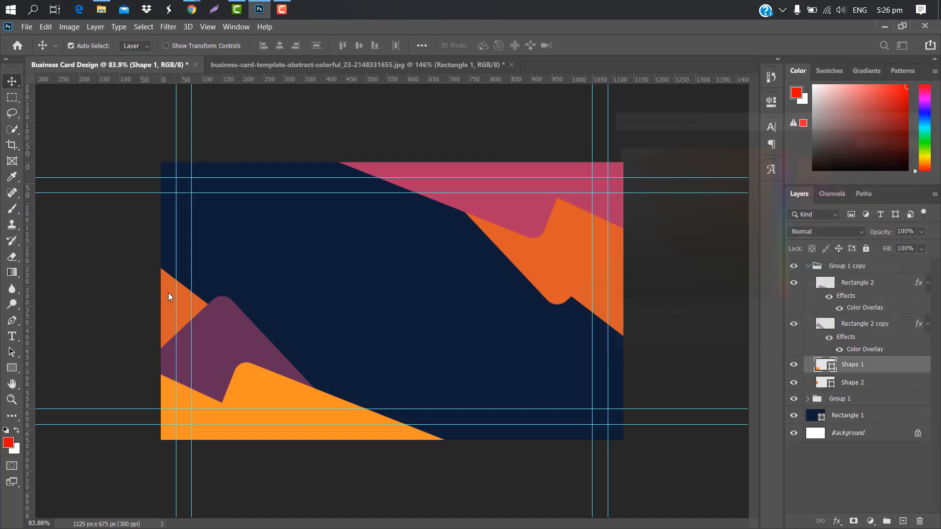
Fill Shape 2 in the lower-left group with the purple sampled from the adjoining rectangle shape
{"action": "left_click", "coordinate": [832, 384]}
{"action": "double_click", "coordinate": [832, 386]}
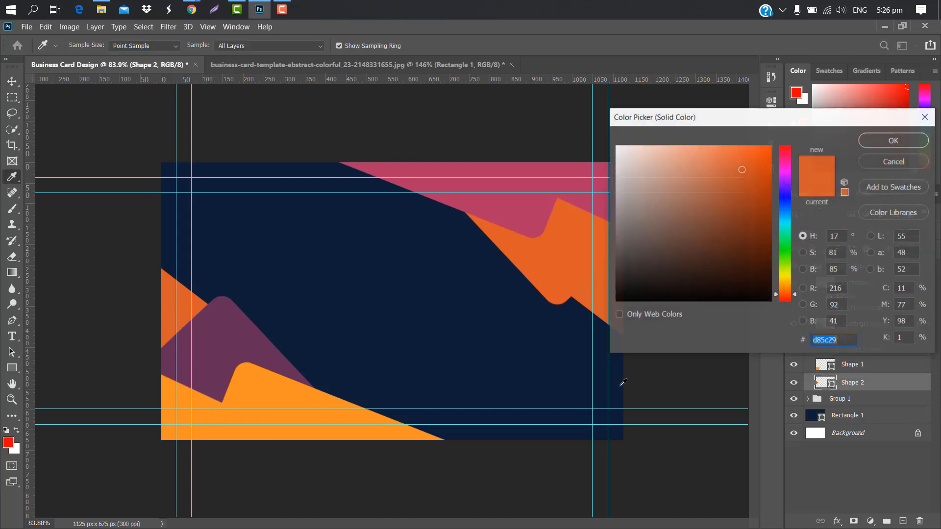
{"action": "left_click", "coordinate": [248, 330]}
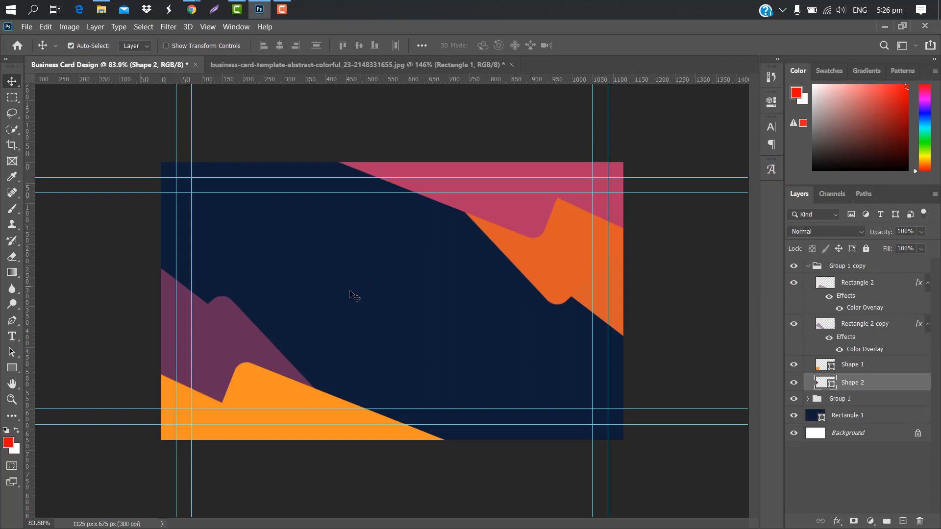
Add a Drop Shadow to the purple Rectangle 2 copy with angle -15°, distance 20 px, spread 0% and size 29 px
{"action": "left_click", "coordinate": [451, 324]}
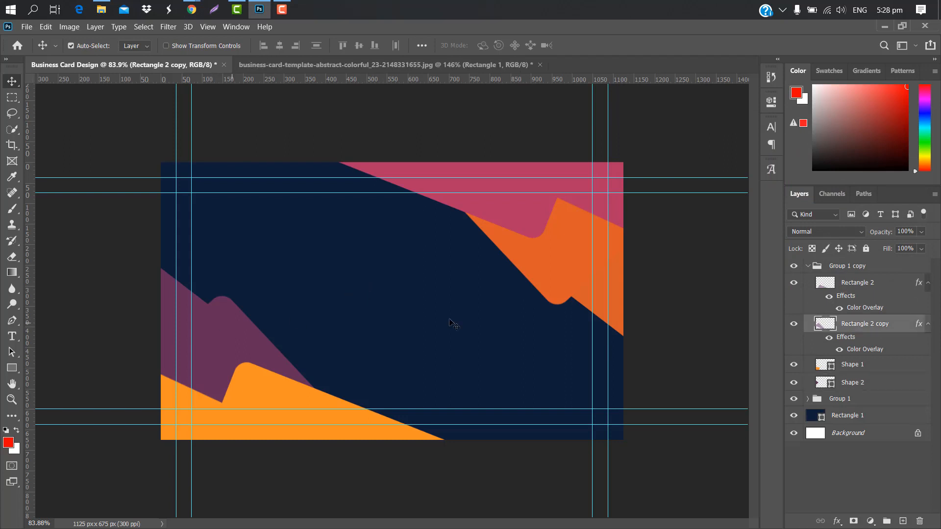
{"action": "double_click", "coordinate": [899, 332]}
{"action": "left_click", "coordinate": [545, 267]}
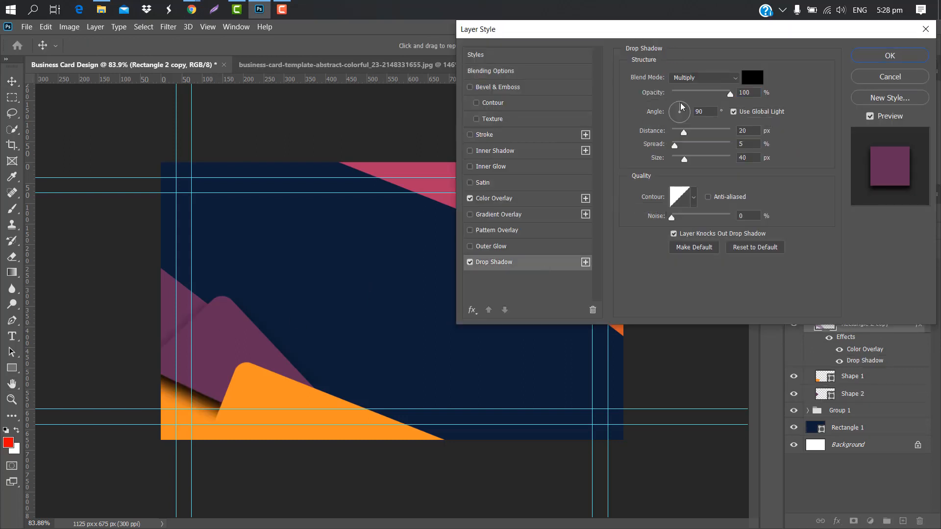
{"action": "left_click_drag", "start_coordinate": [680, 104], "coordinate": [687, 113]}
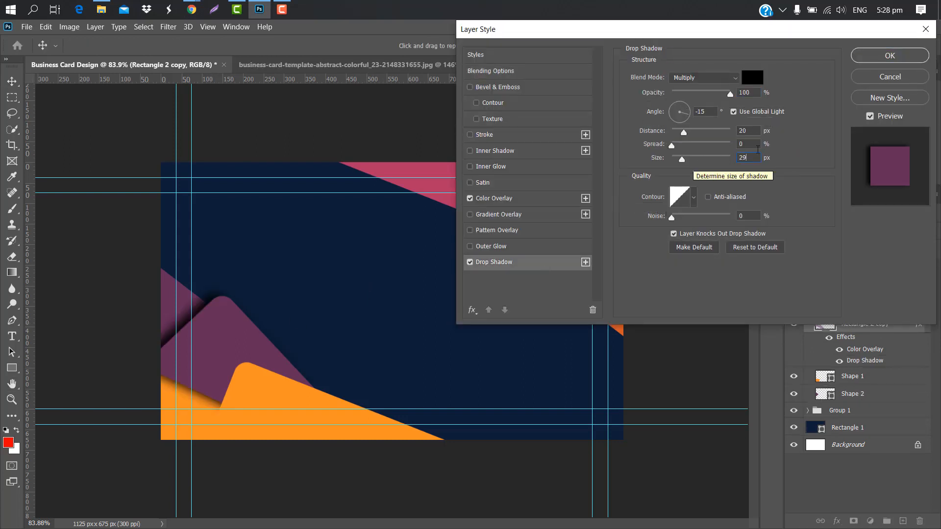
{"action": "left_click", "coordinate": [889, 56]}
Add a Drop Shadow to the yellow-orange Rectangle 2 with distance 11 px and size 29 px, adjusting its angle and spread
{"action": "left_click", "coordinate": [889, 288]}
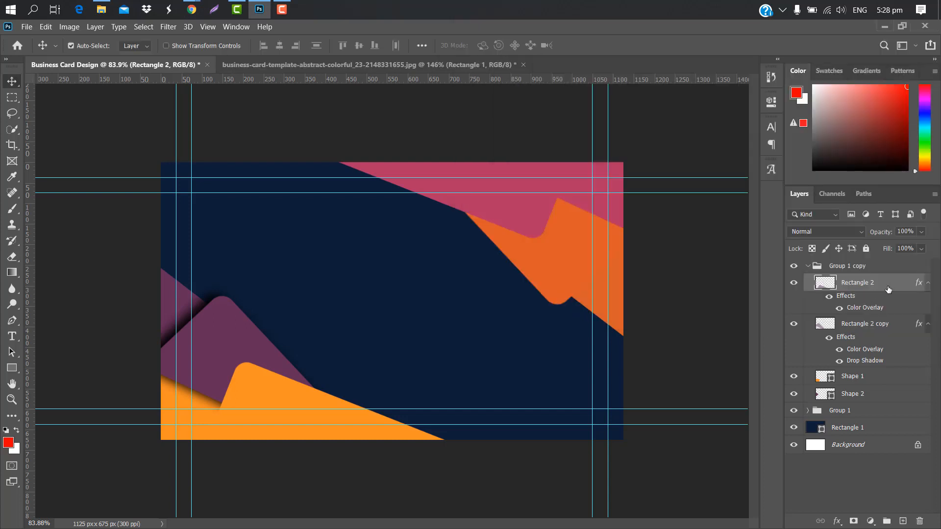
{"action": "double_click", "coordinate": [891, 289]}
{"action": "left_click", "coordinate": [539, 267]}
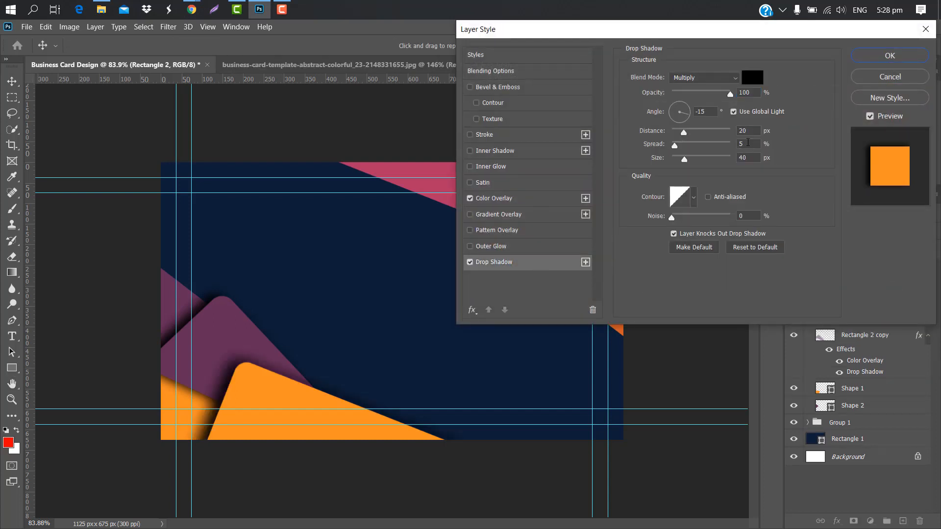
{"action": "left_click_drag", "start_coordinate": [750, 158], "coordinate": [676, 146]}
{"action": "type", "text": "29"}
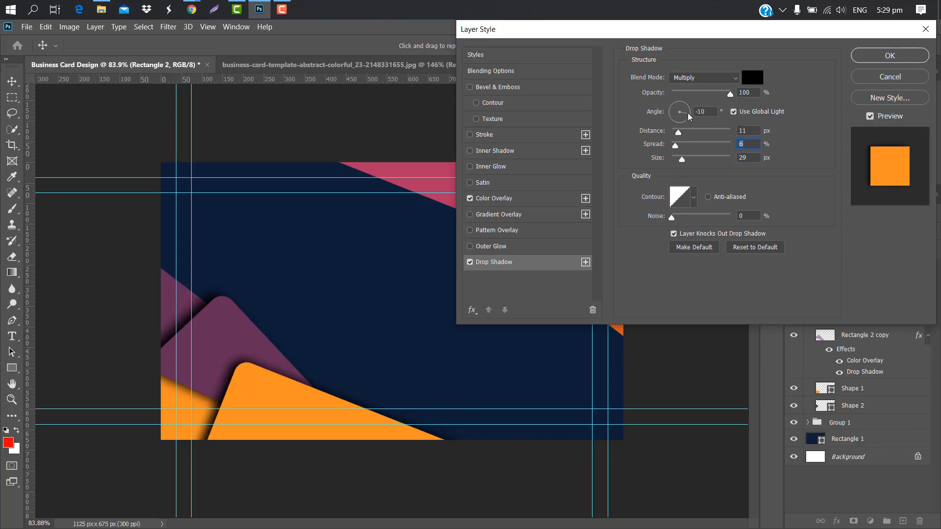
{"action": "left_click_drag", "start_coordinate": [687, 113], "coordinate": [690, 105]}
{"action": "left_click_drag", "start_coordinate": [675, 145], "coordinate": [674, 146]}
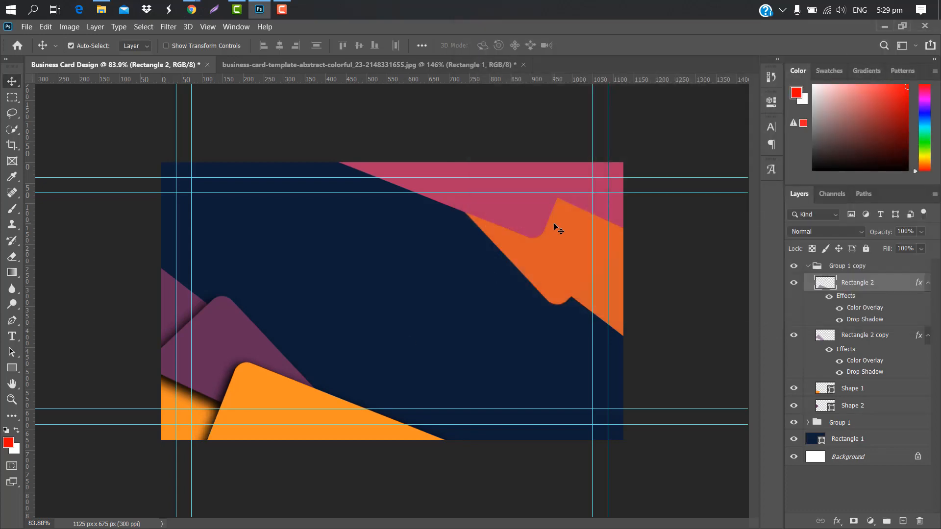
Merge the Group 1 copy group into a single layer
{"action": "left_click", "coordinate": [883, 269]}
{"action": "right_click", "coordinate": [883, 268]}
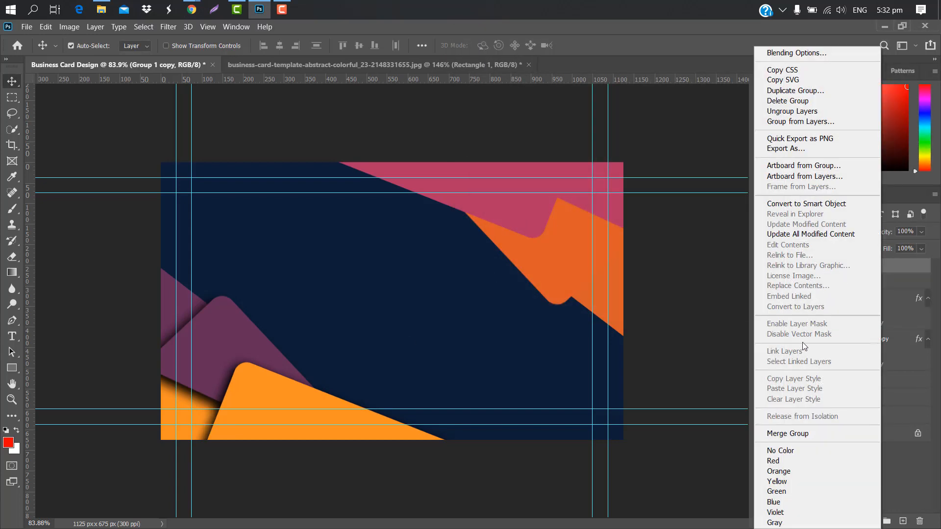
{"action": "left_click", "coordinate": [804, 433]}
Add Drop Shadows to Rectangle 2 and Rectangle 2 copy in Group 1, the latter at 160°, distance 12 px, spread 0%, size 29 px
{"action": "double_click", "coordinate": [882, 303]}
{"action": "left_click", "coordinate": [663, 268]}
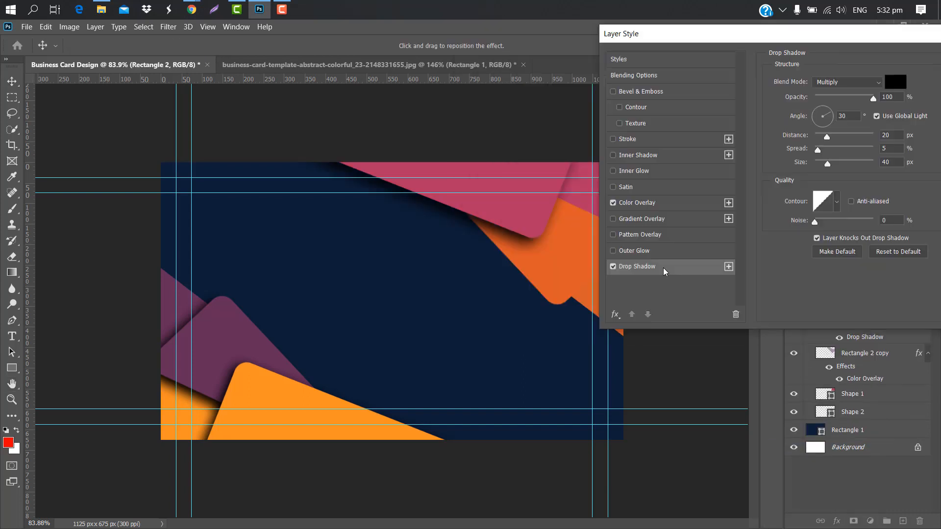
{"action": "left_click_drag", "start_coordinate": [826, 112], "coordinate": [814, 113]}
{"action": "left_click_drag", "start_coordinate": [828, 164], "coordinate": [811, 149]}
{"action": "left_click_drag", "start_coordinate": [855, 41], "coordinate": [793, 42]}
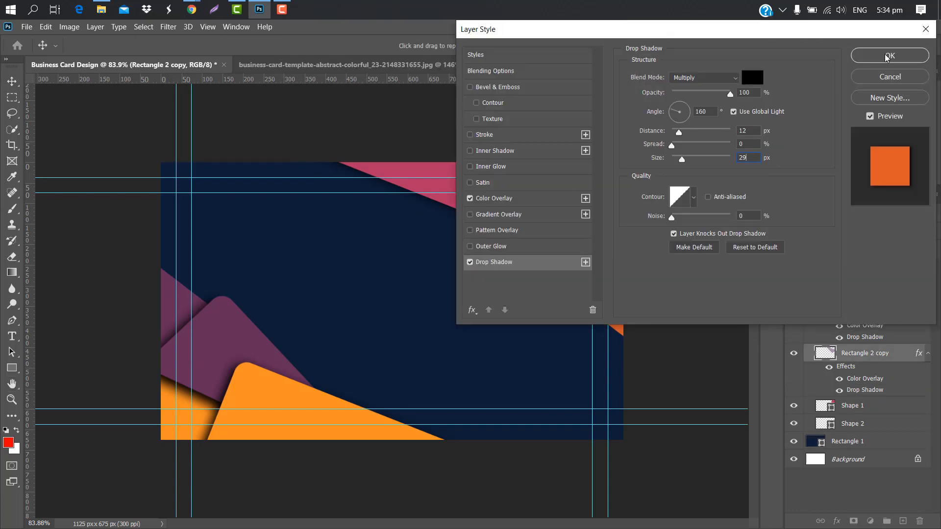
{"action": "left_click", "coordinate": [886, 58]}
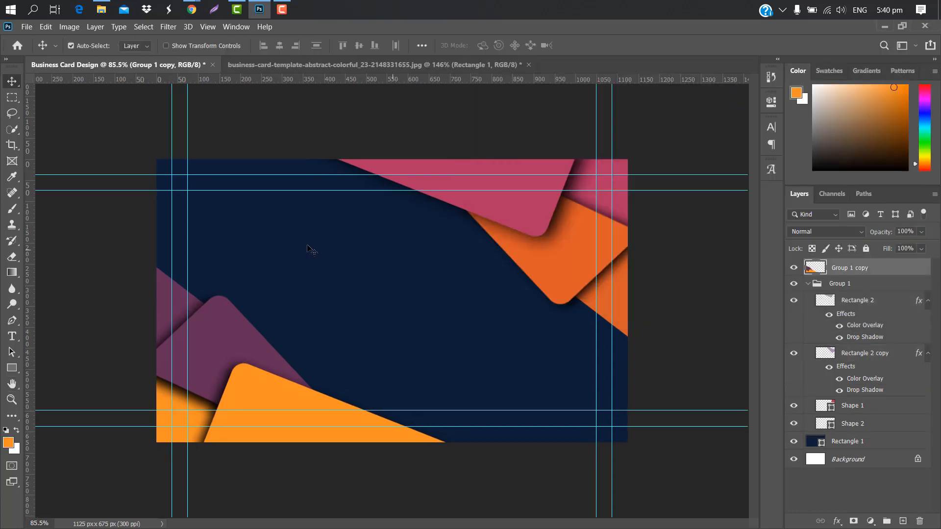
Place the logo file my logo png 001 from the Logo Design 03 folder, scaled to about 21.78% and centred on the card
{"action": "left_click", "coordinate": [100, 14]}
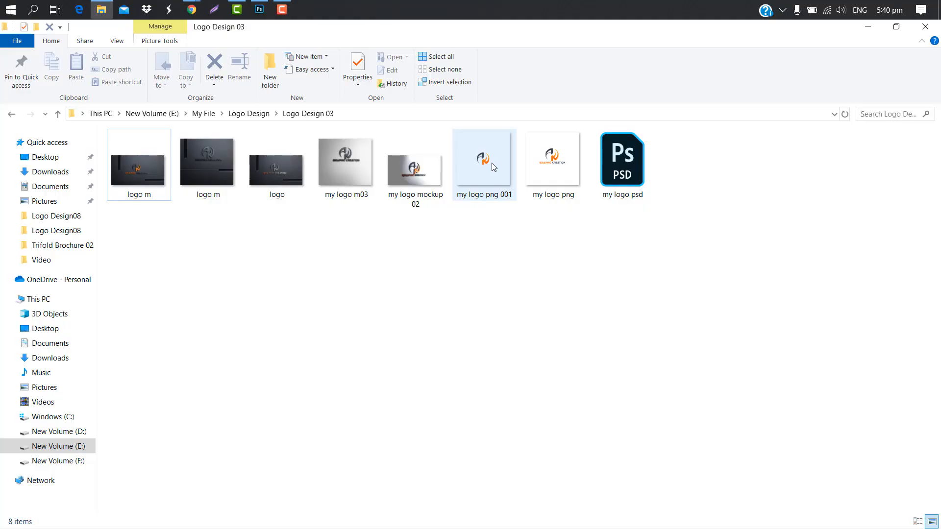
{"action": "left_click", "coordinate": [492, 163]}
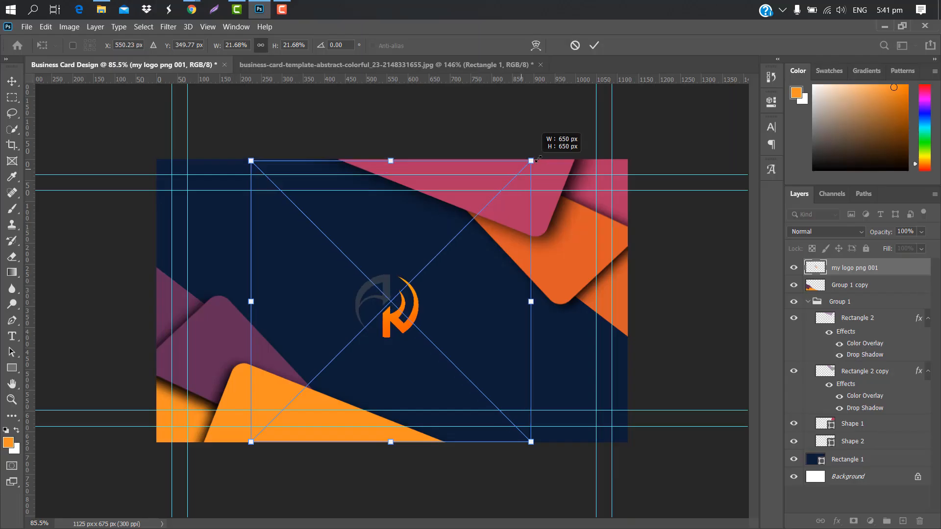
{"action": "left_click_drag", "start_coordinate": [535, 158], "coordinate": [529, 152]}
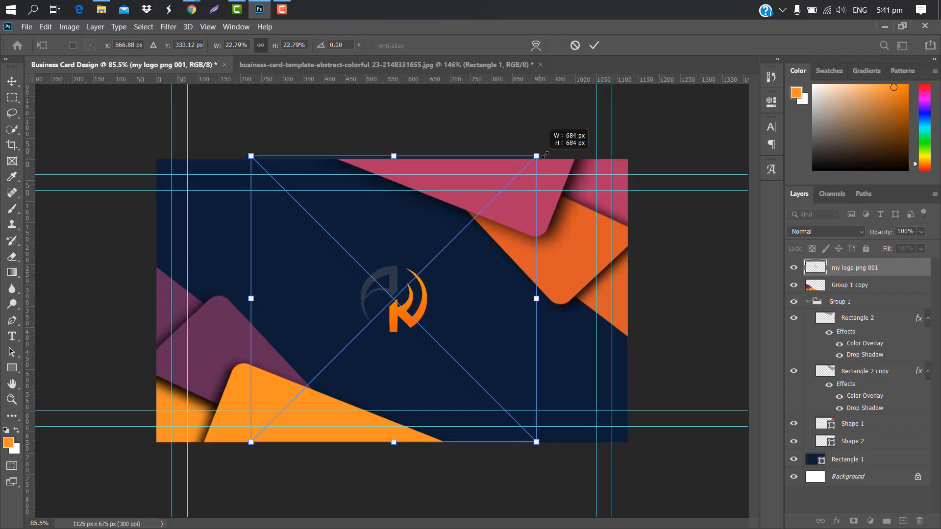
{"action": "left_click_drag", "start_coordinate": [444, 290], "coordinate": [438, 309]}
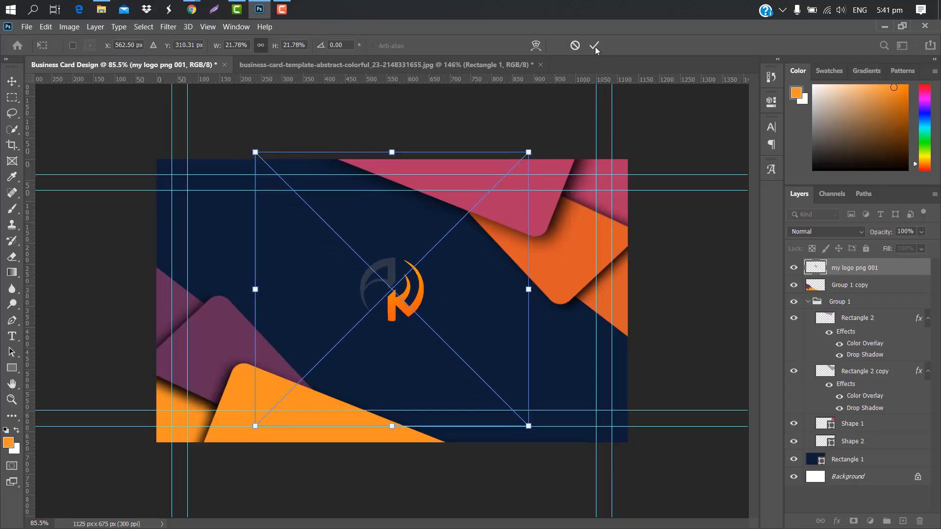
{"action": "left_click", "coordinate": [595, 46]}
Add the text AK GRAPHIC CREATION below the logo in Myriad Pro Regular, 10.01 pt
{"action": "left_click", "coordinate": [12, 336]}
{"action": "left_click", "coordinate": [311, 349]}
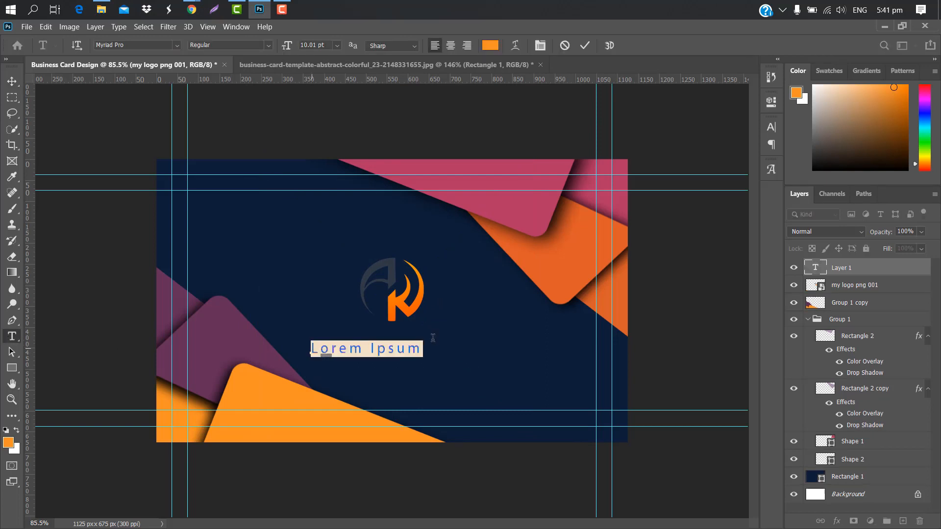
{"action": "type", "text": "AK G"}
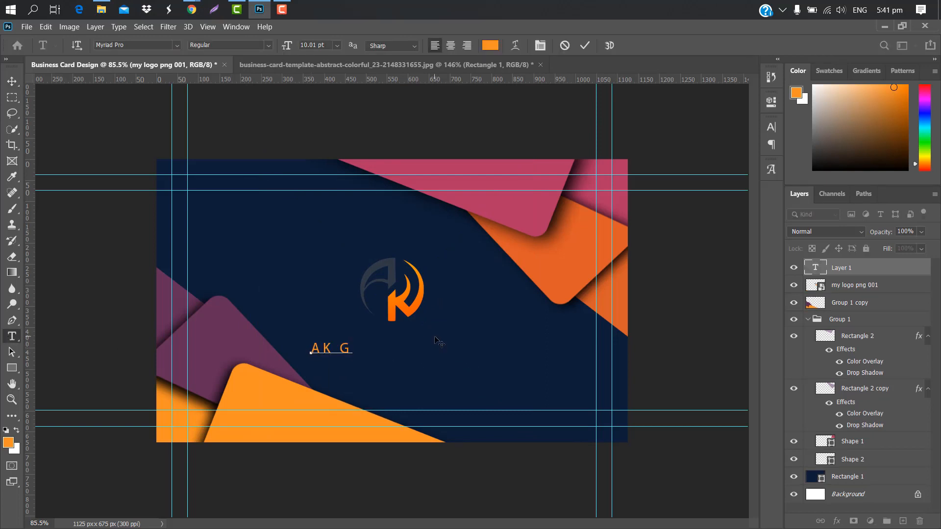
{"action": "type", "text": "RAPHIC CREAT"}
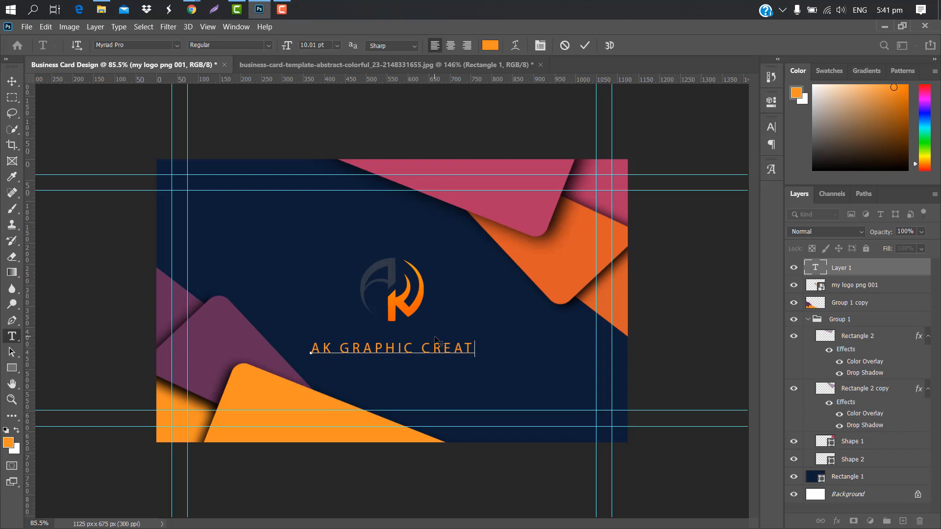
{"action": "type", "text": "ION"}
{"action": "left_click", "coordinate": [586, 46]}
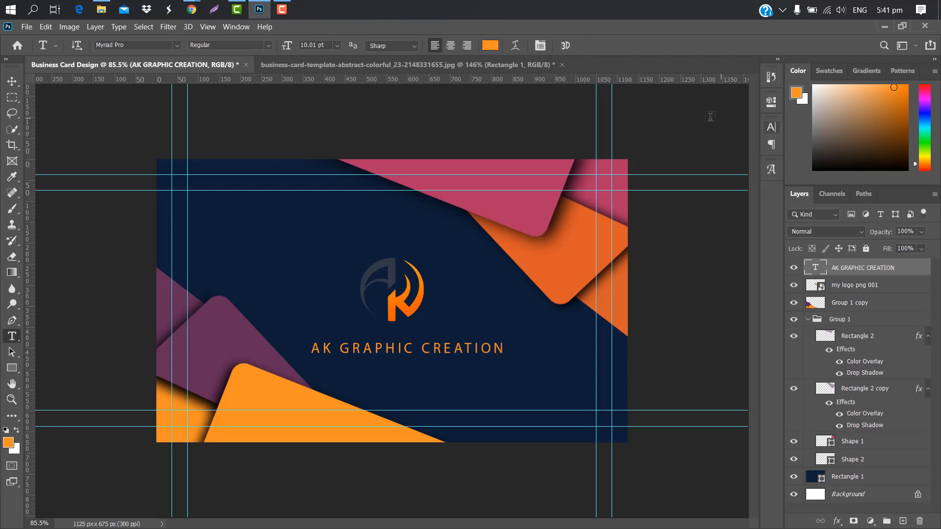
Set the AK GRAPHIC CREATION text's font style to Bold
{"action": "left_click", "coordinate": [772, 127]}
{"action": "left_click", "coordinate": [750, 144]}
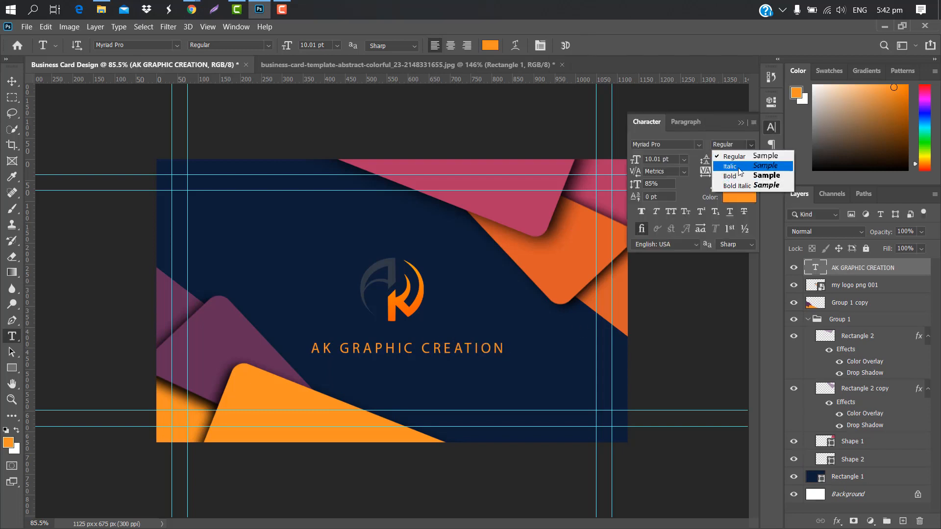
{"action": "left_click", "coordinate": [730, 176]}
{"action": "left_click", "coordinate": [741, 123]}
Enlarge the AK GRAPHIC CREATION text to about 153% and move it up to be centred horizontally on the card
{"action": "key", "text": "ctrl+t"}
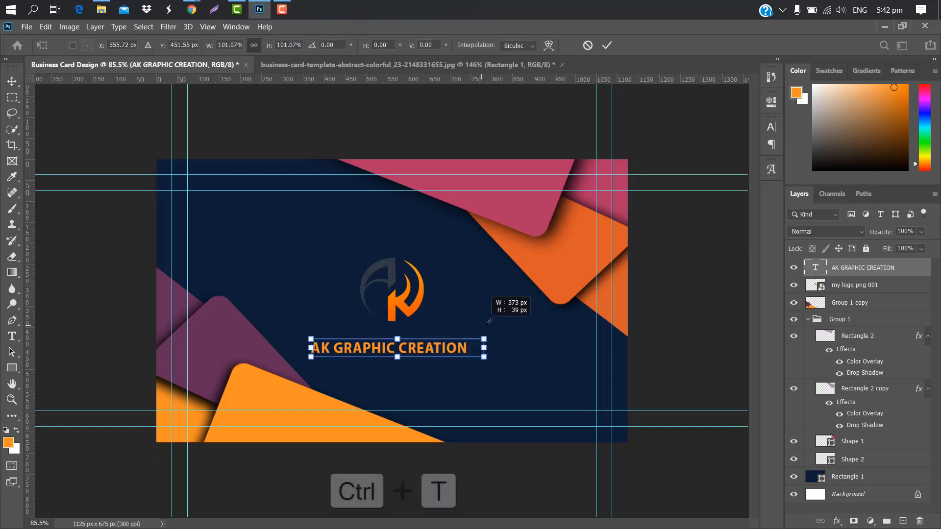
{"action": "left_click_drag", "start_coordinate": [489, 321], "coordinate": [552, 293]}
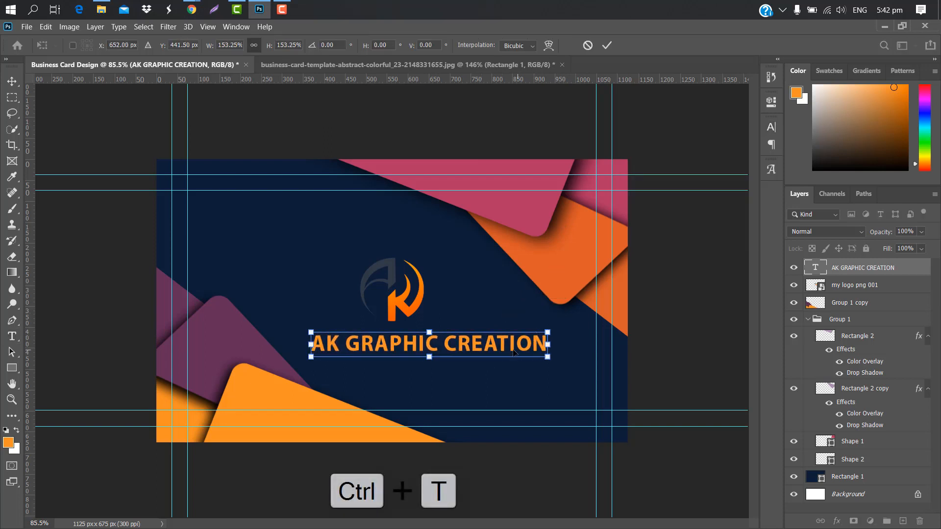
{"action": "left_click_drag", "start_coordinate": [514, 352], "coordinate": [486, 333]}
{"action": "left_click", "coordinate": [610, 47]}
Scale the logo down to about 19% and place it centred just above the company name
{"action": "left_click_drag", "start_coordinate": [527, 155], "coordinate": [497, 185]}
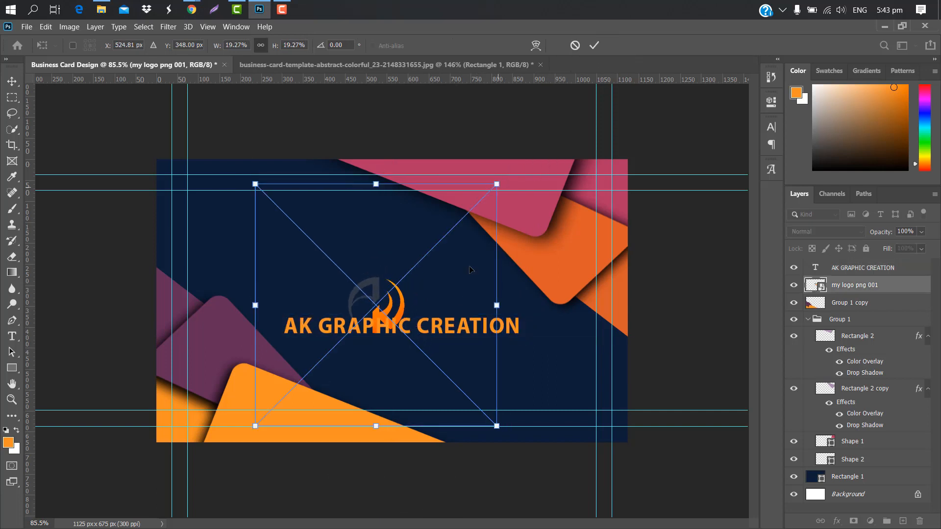
{"action": "left_click_drag", "start_coordinate": [470, 270], "coordinate": [525, 196]}
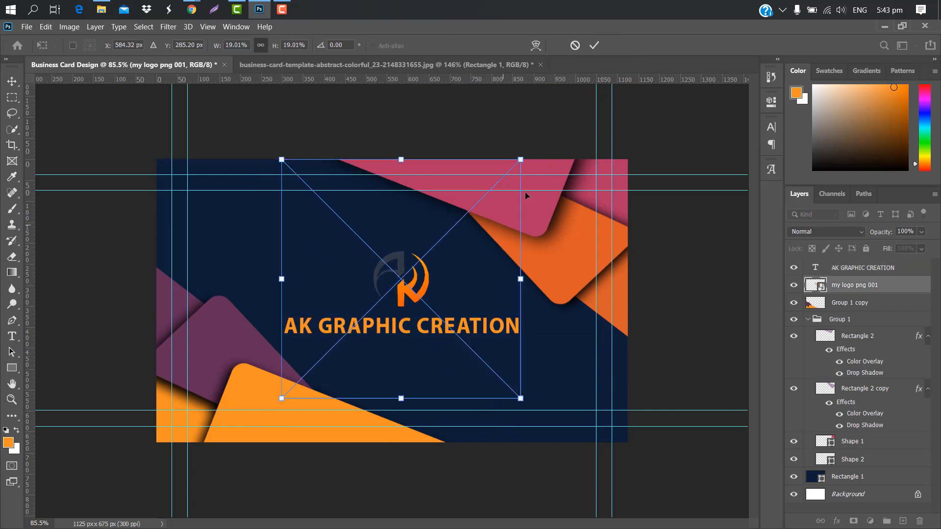
{"action": "left_click", "coordinate": [595, 45]}
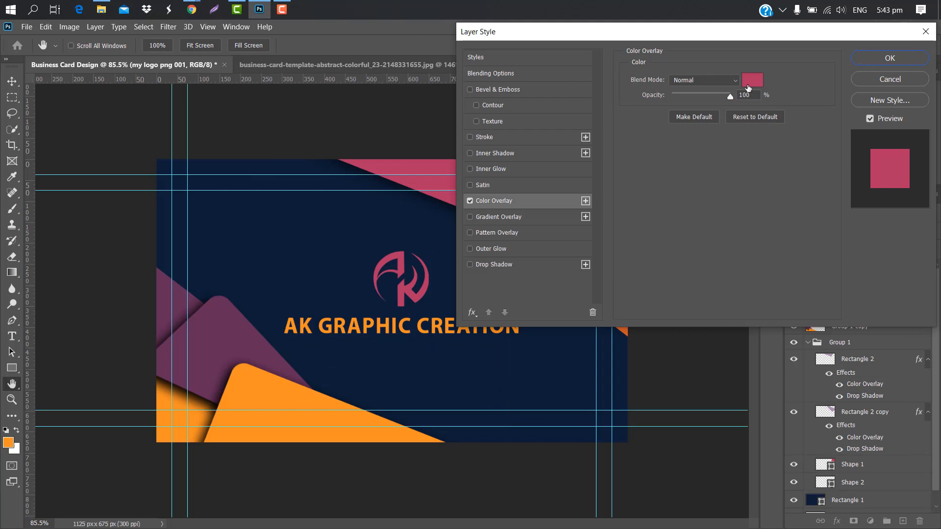
Give the logo a white (ffffff) Color Overlay at 100% opacity in Normal blend mode
{"action": "left_click", "coordinate": [749, 86]}
{"action": "left_click", "coordinate": [617, 146]}
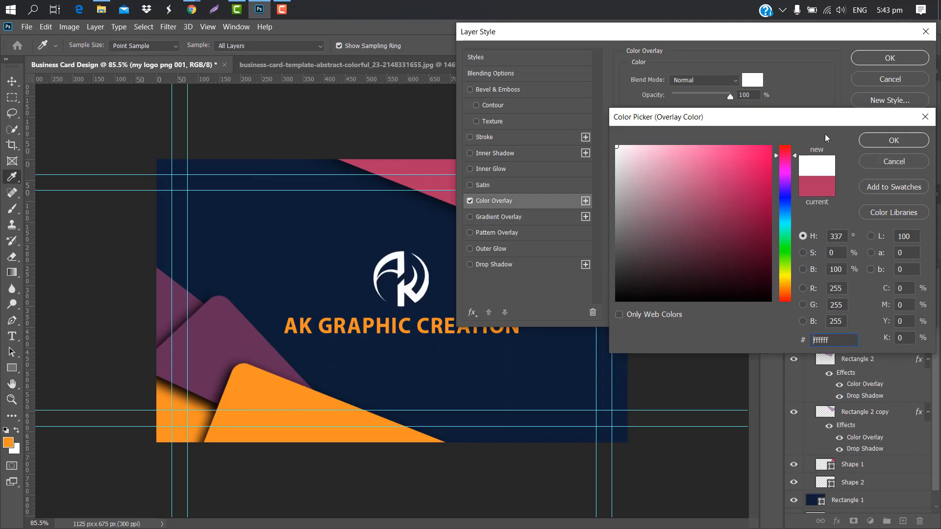
{"action": "left_click", "coordinate": [894, 140]}
{"action": "left_click", "coordinate": [891, 57]}
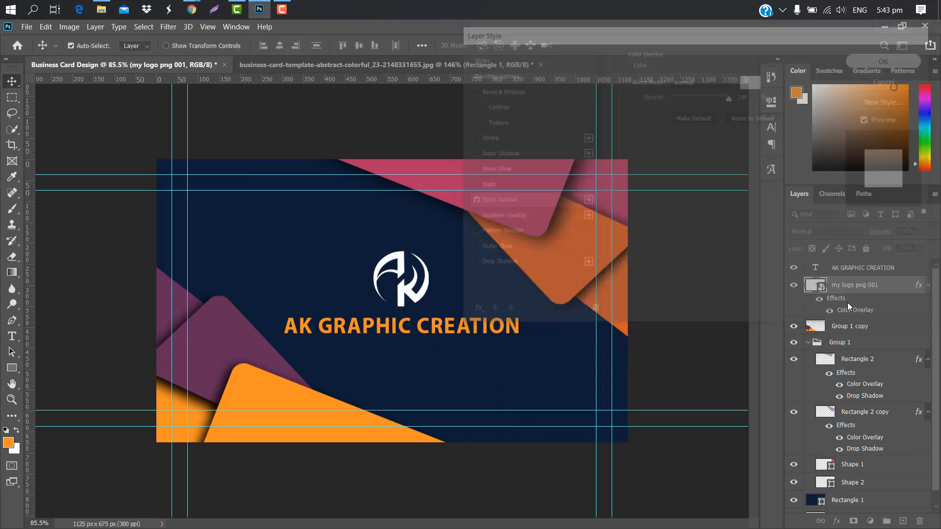
Apply a white Color Overlay at 100% opacity to the AK GRAPHIC CREATION text
{"action": "left_click", "coordinate": [905, 270]}
{"action": "double_click", "coordinate": [906, 269]}
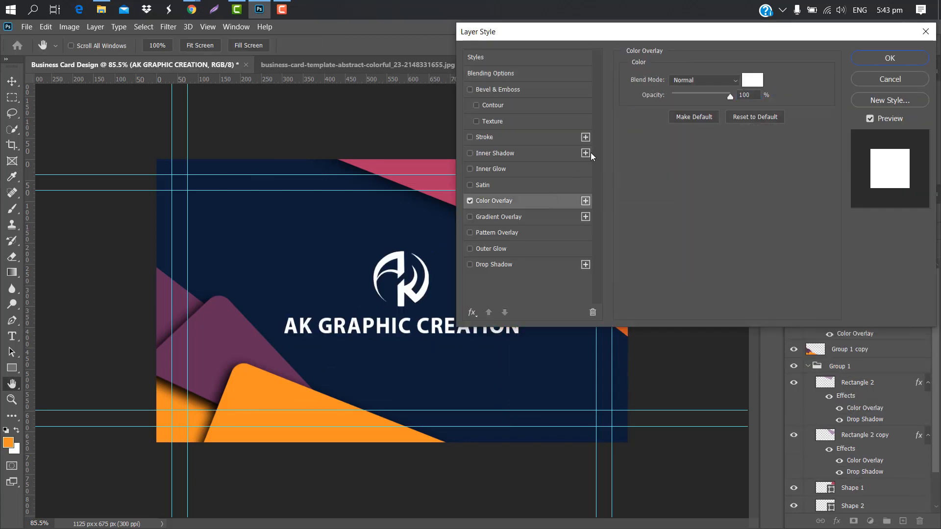
{"action": "left_click", "coordinate": [870, 59]}
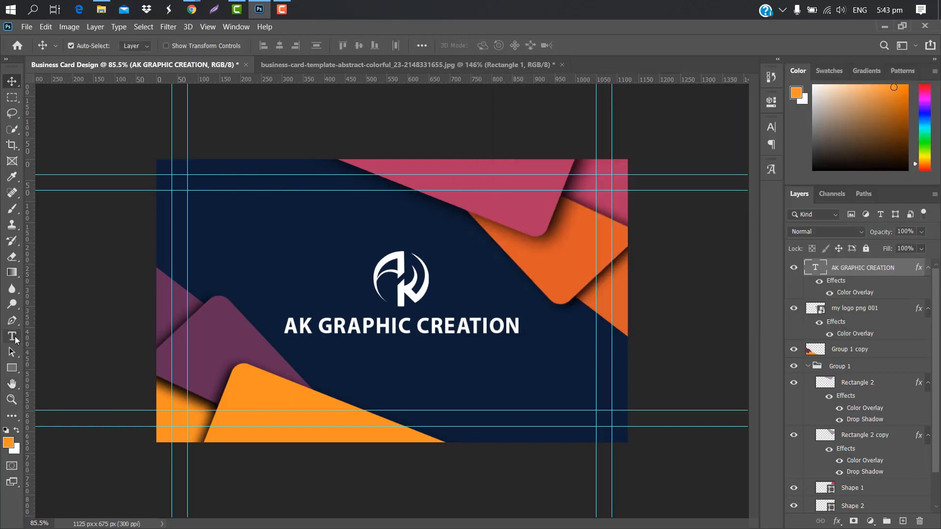
Add the text FREE GRAPHIC DESIGN TUTORIAL directly below the company name in orange Myriad Pro Bold, 10.01 pt
{"action": "left_click", "coordinate": [290, 347]}
{"action": "key", "text": "BackSpace"}
{"action": "type", "text": "FREE"}
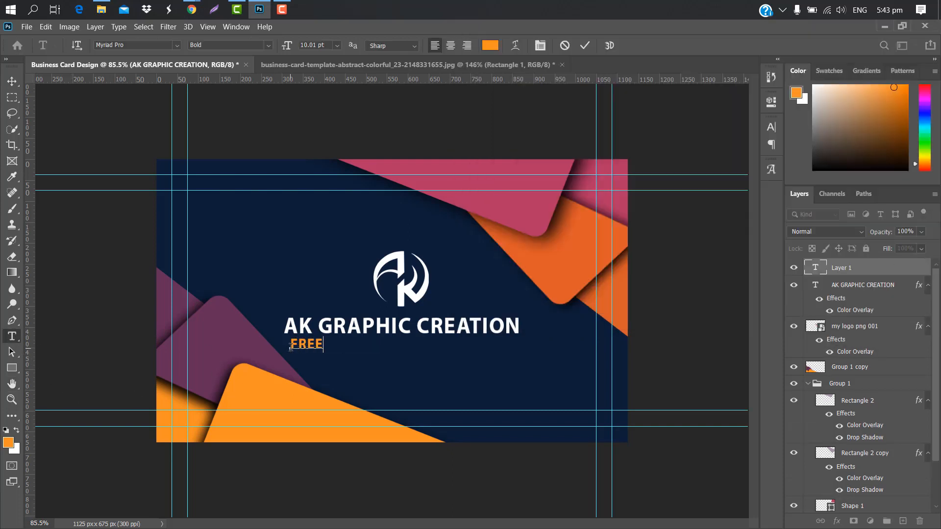
{"action": "type", "text": " GRAPHIC"}
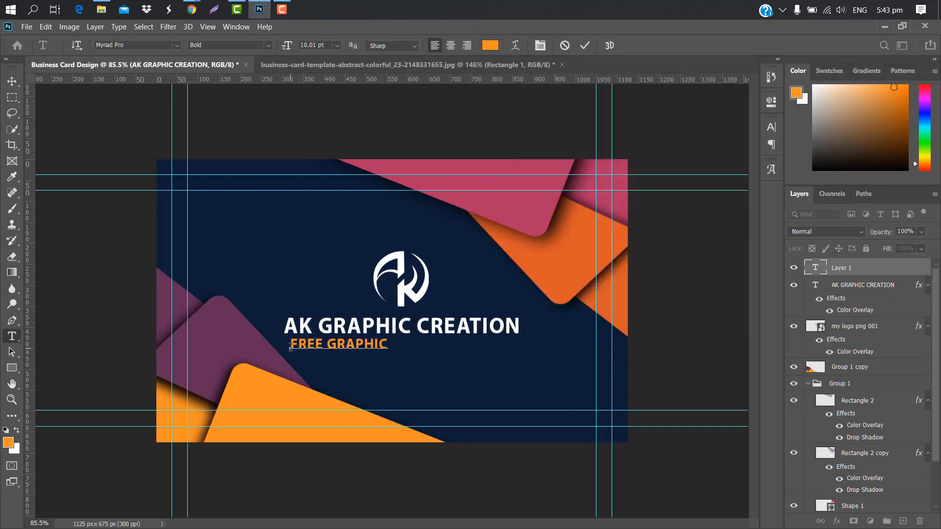
{"action": "type", "text": " DESIGN TUTO"}
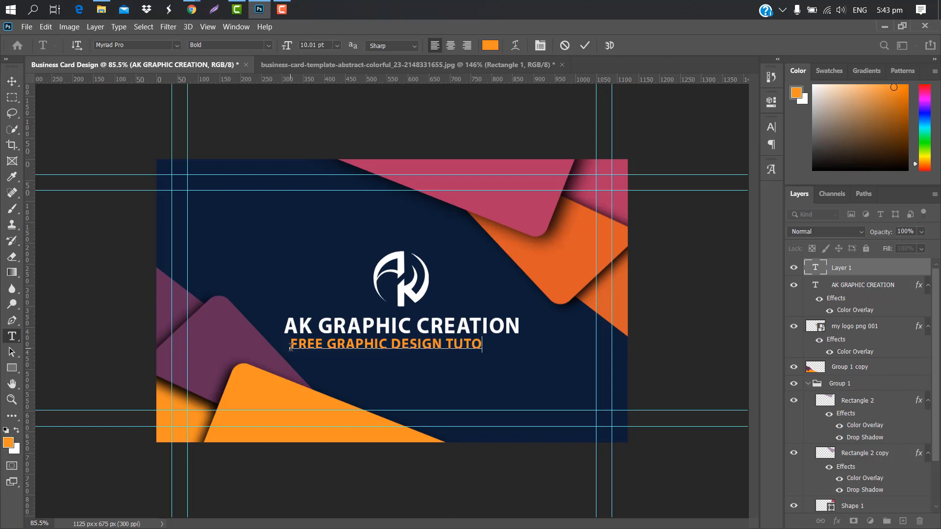
{"action": "type", "text": "RIAL"}
{"action": "left_click", "coordinate": [585, 45]}
Change the FREE GRAPHIC DESIGN TUTORIAL tagline's font style to Regular
{"action": "left_click", "coordinate": [771, 127]}
{"action": "left_click", "coordinate": [750, 145]}
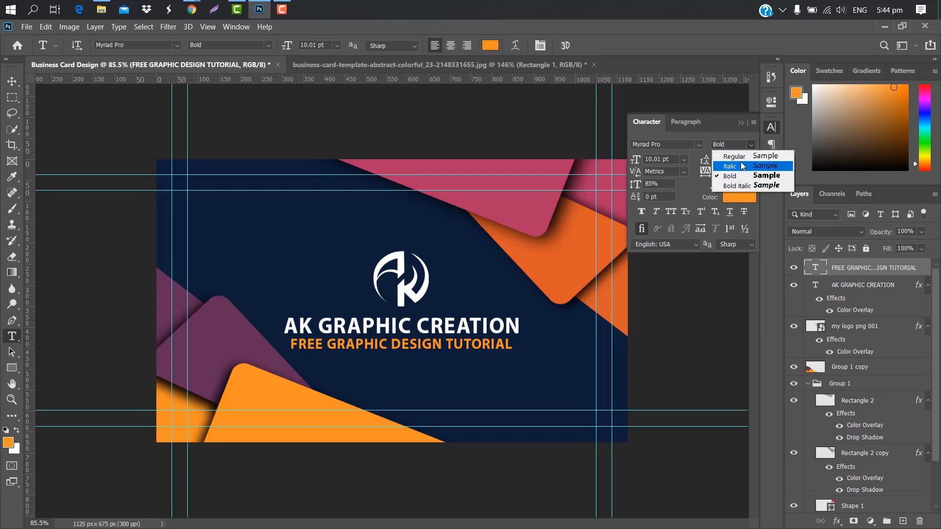
{"action": "left_click", "coordinate": [735, 156]}
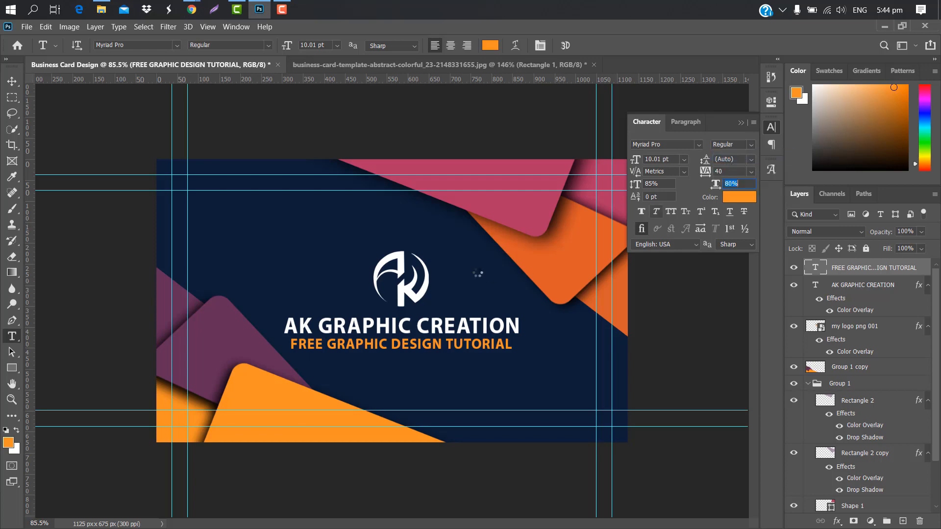